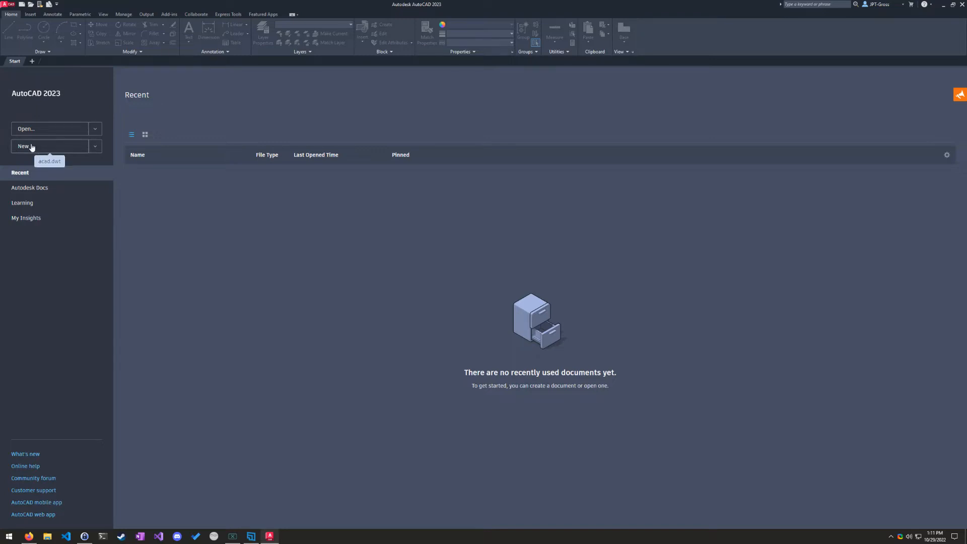
# Step: Launch the ZoomIt utility and underline the New option on the magnified AutoCAD start page
pyautogui.press('super')
pyautogui.write('zoom')
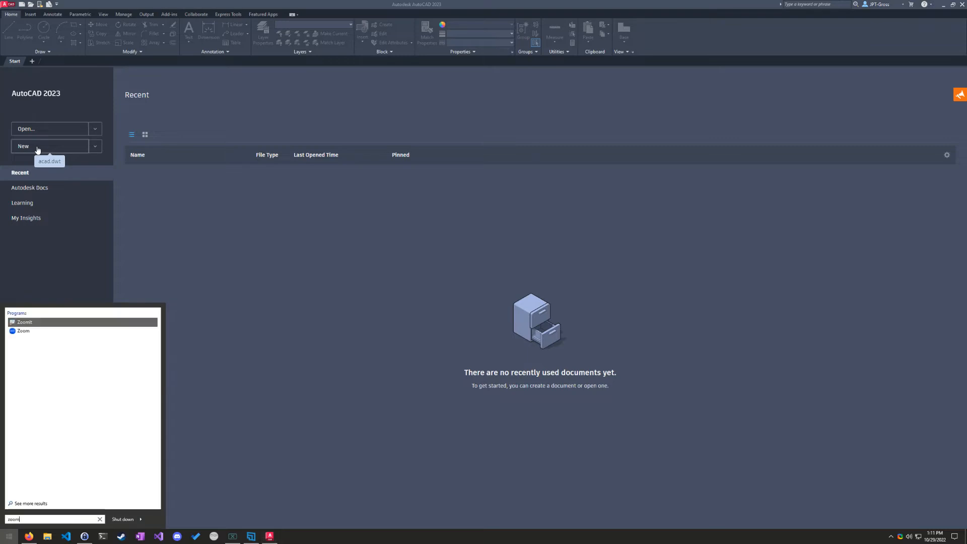
pyautogui.press('Return')
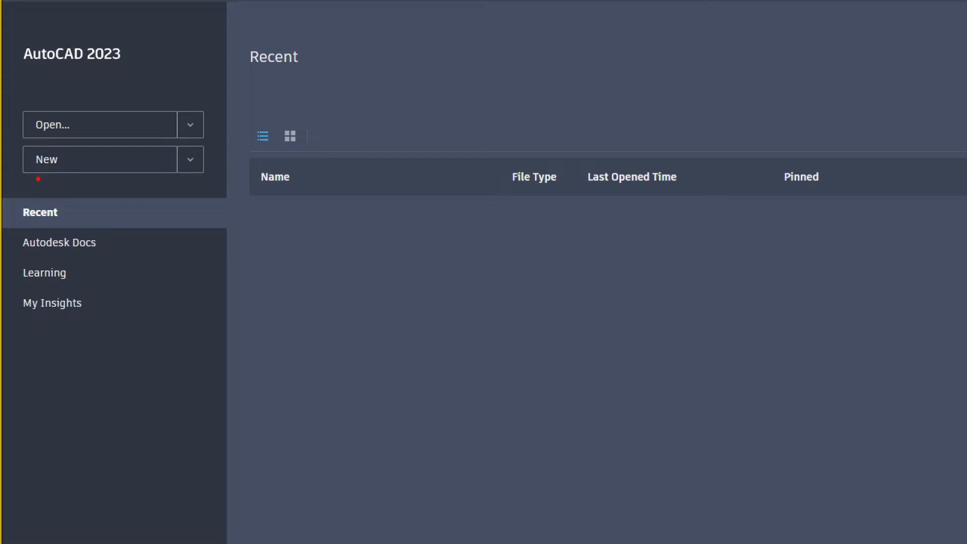
pyautogui.moveTo(22, 172); pyautogui.dragTo(162, 173)
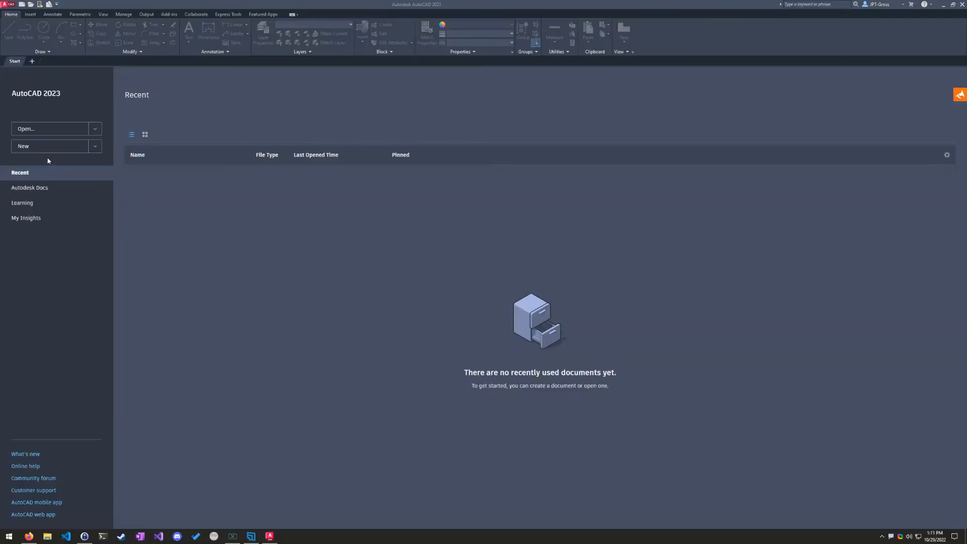
# Step: Create a new blank drawing from the default acad.dwt template
pyautogui.click(40, 159)
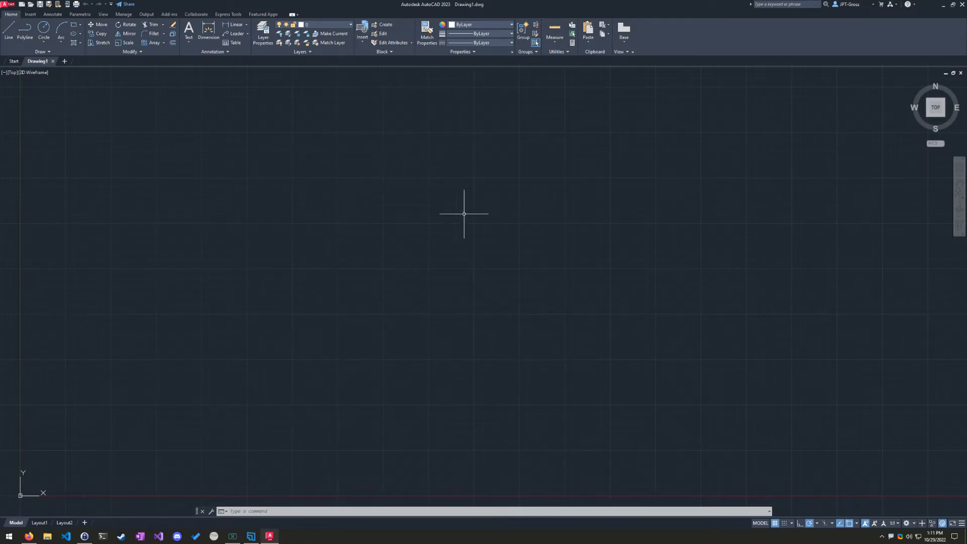
pyautogui.scroll(-2, 239, 341)
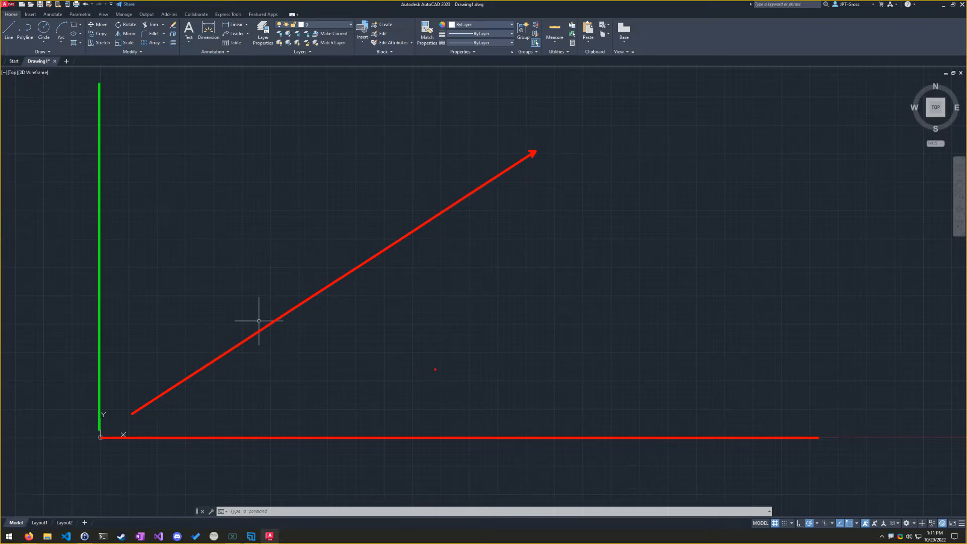
pyautogui.press('Escape')
# Step: Draw a circle with a radius of about 2.5 above the X axis, a short distance from the origin
pyautogui.scroll(-2, 278, 354)
pyautogui.moveTo(134, 428); pyautogui.dragTo(397, 299, button='middle')
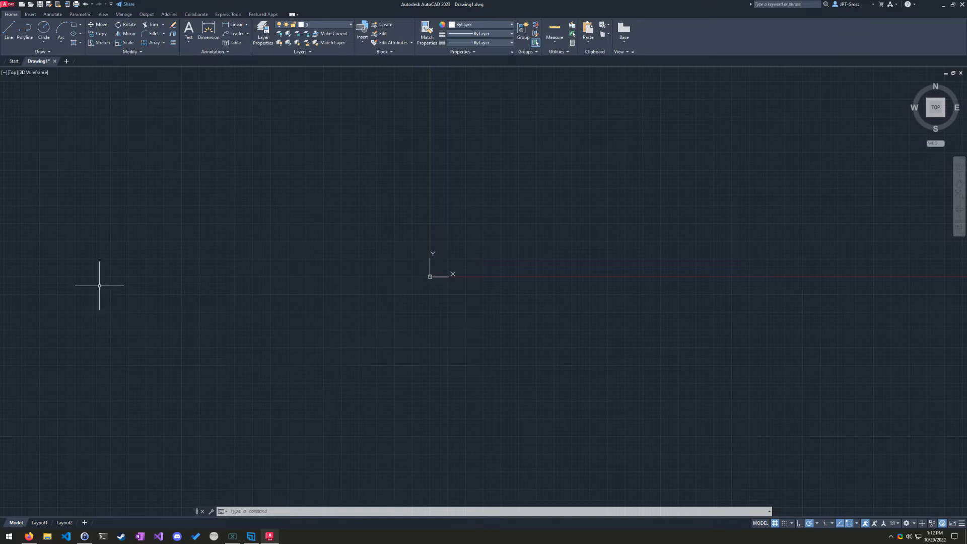
pyautogui.moveTo(566, 341); pyautogui.dragTo(291, 506, button='middle')
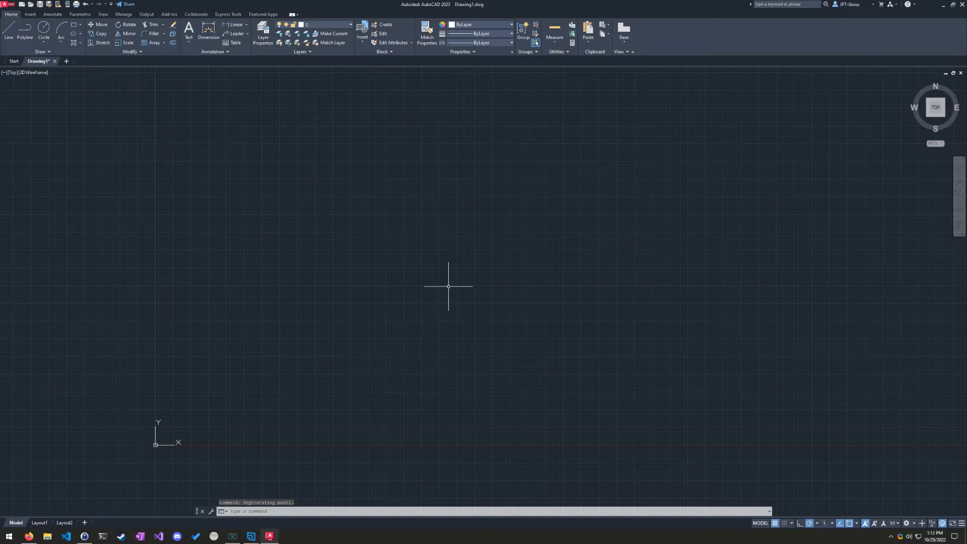
pyautogui.moveTo(406, 263)
pyautogui.mouseDown(button='middle')
pyautogui.moveTo(531, 349)
pyautogui.moveTo(442, 203)
pyautogui.moveTo(395, 271)
pyautogui.mouseUp(button='middle')
pyautogui.write('c')
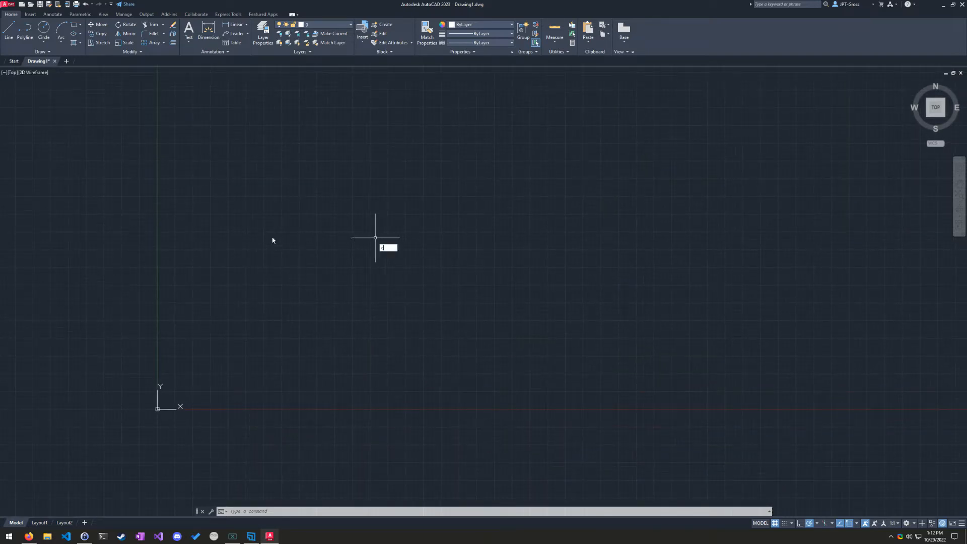
pyautogui.press('Return')
pyautogui.click(257, 278)
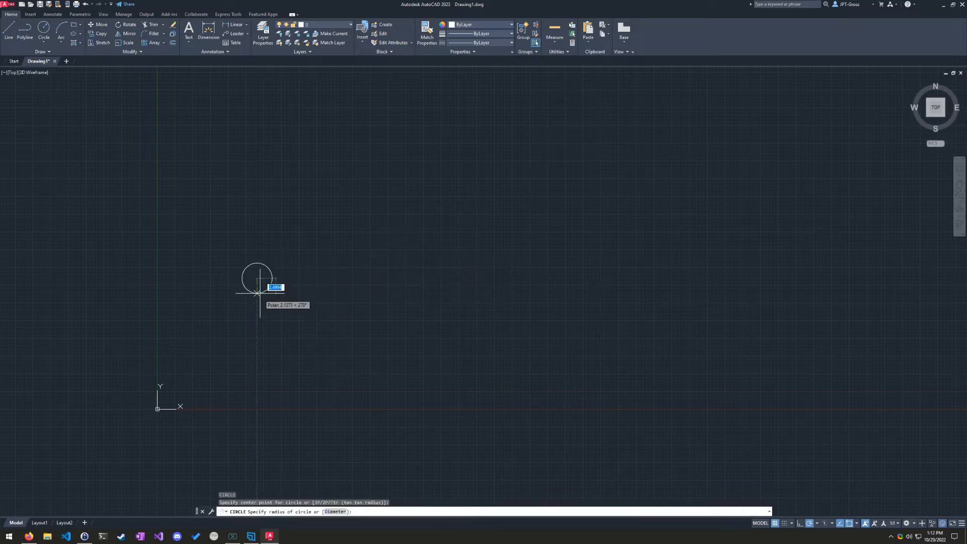
pyautogui.click(275, 278)
# Step: Draw a second, larger circle to the right of the first one and slightly higher
pyautogui.write('c')
pyautogui.press('Return')
pyautogui.click(497, 235)
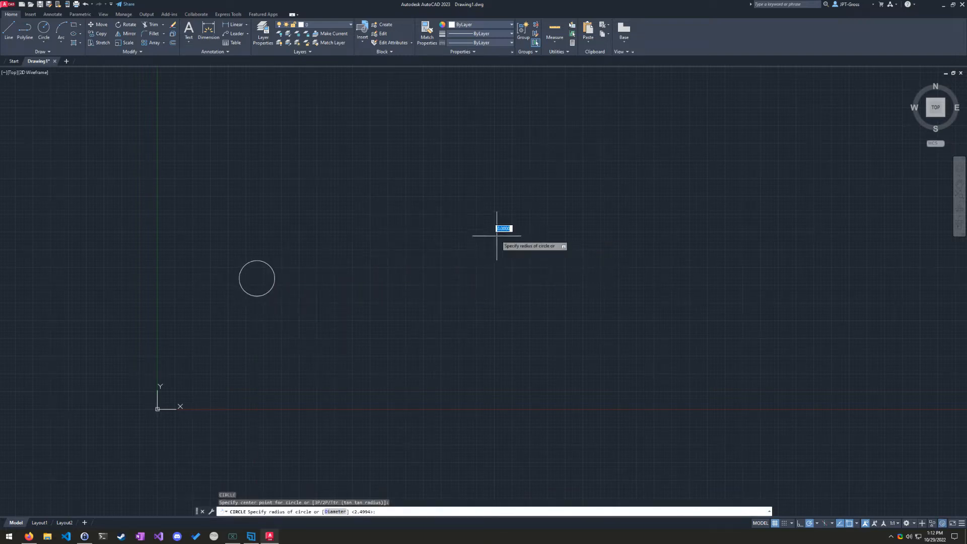
pyautogui.click(511, 268)
# Step: Pan across model space to view the two circles and the area around the origin
pyautogui.moveTo(346, 343); pyautogui.dragTo(497, 373, button='middle')
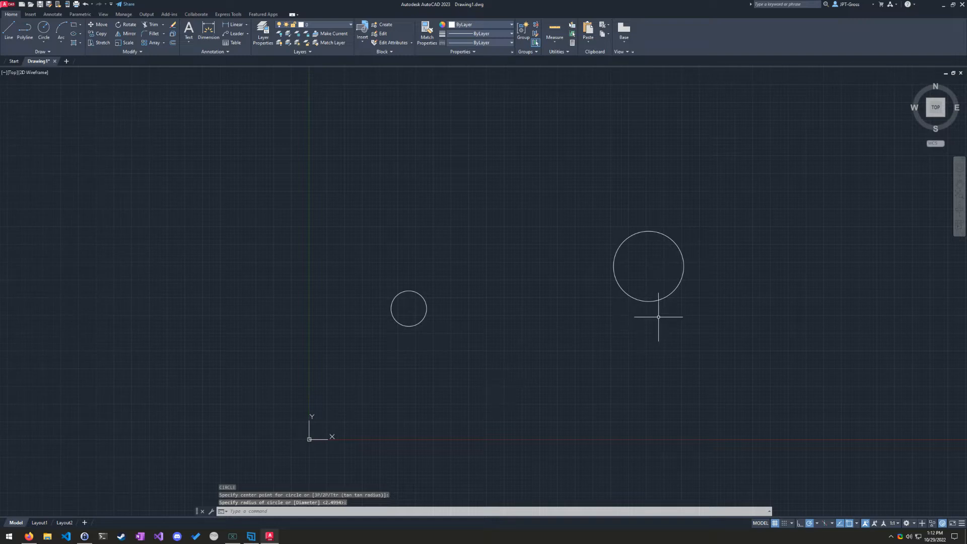
pyautogui.moveTo(545, 341); pyautogui.dragTo(431, 339, button='middle')
pyautogui.moveTo(395, 289)
pyautogui.mouseDown(button='middle')
pyautogui.moveTo(525, 341)
pyautogui.moveTo(416, 242)
pyautogui.moveTo(387, 302)
pyautogui.moveTo(384, 291)
pyautogui.moveTo(507, 361)
pyautogui.moveTo(428, 240)
pyautogui.moveTo(389, 350)
pyautogui.moveTo(553, 289)
pyautogui.moveTo(421, 305)
pyautogui.mouseUp(button='middle')
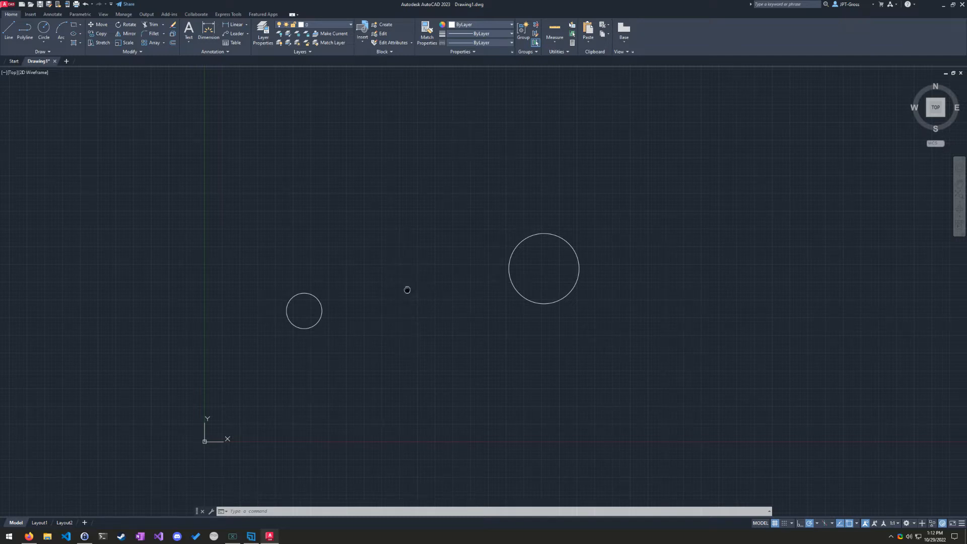
pyautogui.moveTo(406, 287)
pyautogui.mouseDown(button='middle')
pyautogui.moveTo(400, 292)
pyautogui.moveTo(457, 372)
pyautogui.moveTo(490, 179)
pyautogui.moveTo(332, 309)
pyautogui.moveTo(529, 293)
pyautogui.moveTo(354, 289)
pyautogui.moveTo(501, 384)
pyautogui.moveTo(520, 197)
pyautogui.moveTo(311, 333)
pyautogui.moveTo(498, 361)
pyautogui.mouseUp(button='middle')
pyautogui.moveTo(761, 411)
pyautogui.mouseDown(button='middle')
pyautogui.moveTo(646, 358)
pyautogui.moveTo(460, 295)
pyautogui.mouseUp(button='middle')
pyautogui.moveTo(222, 334); pyautogui.dragTo(453, 352, button='middle')
pyautogui.moveTo(422, 293); pyautogui.dragTo(698, 336, button='middle')
pyautogui.moveTo(762, 385); pyautogui.dragTo(717, 449, button='middle')
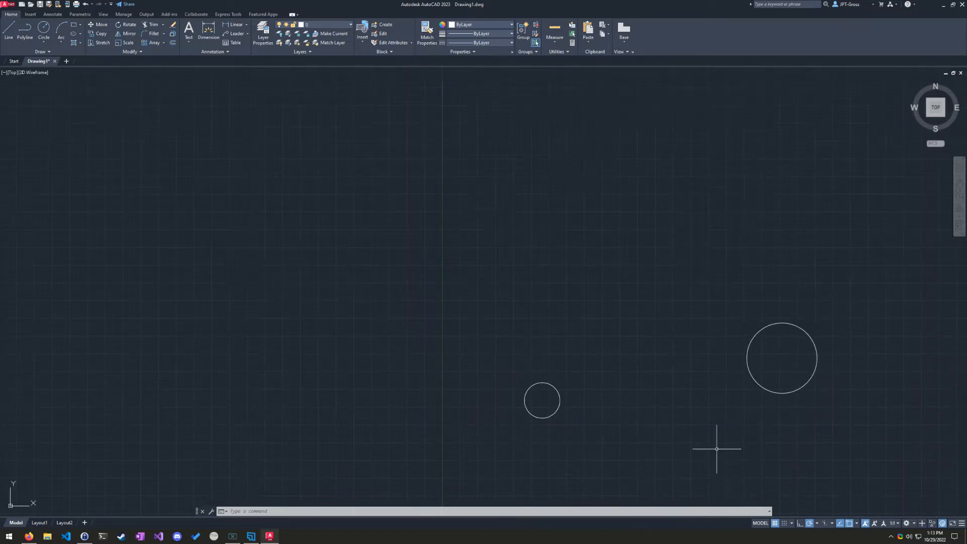
pyautogui.moveTo(849, 425); pyautogui.dragTo(412, 395, button='middle')
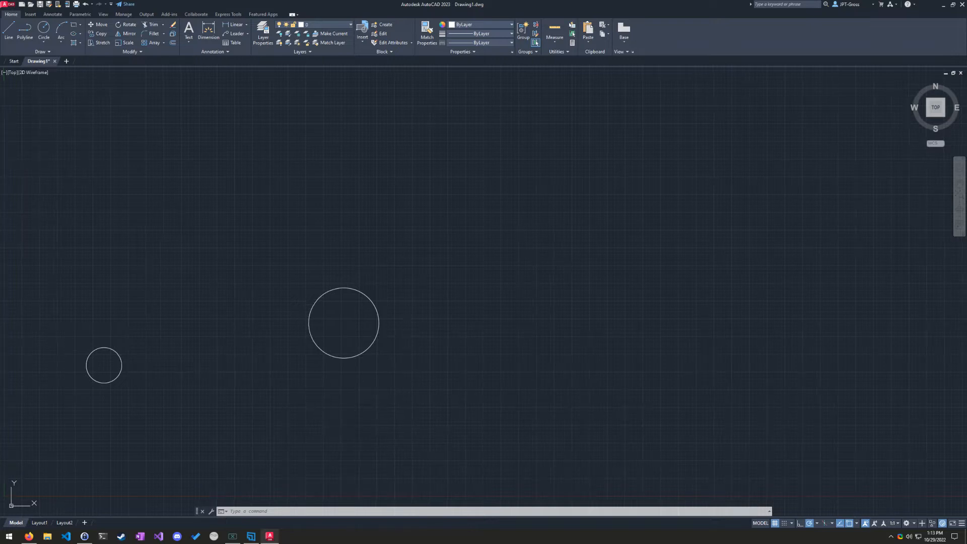
pyautogui.moveTo(352, 410); pyautogui.dragTo(347, 388, button='middle')
pyautogui.scroll(-2, 599, 329)
pyautogui.scroll(-2, 557, 343)
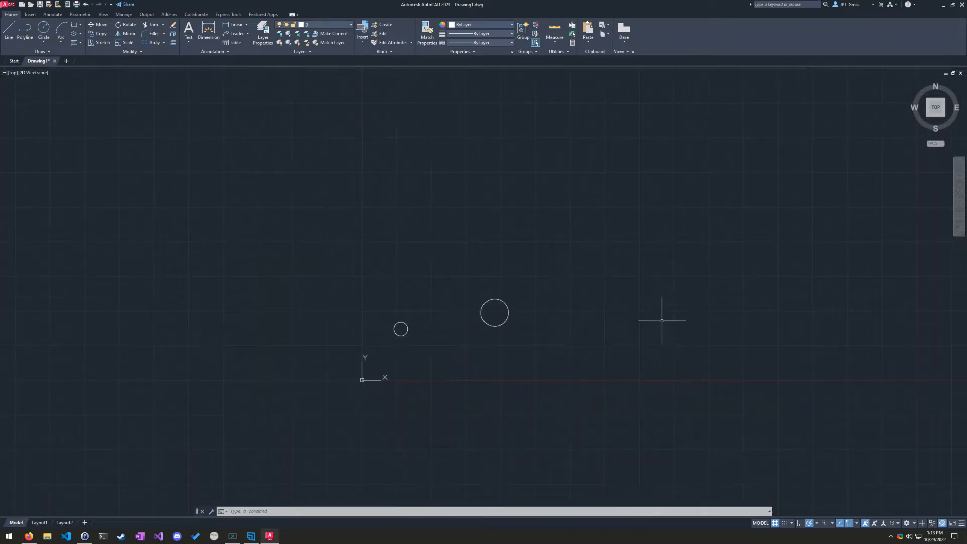
pyautogui.moveTo(662, 320); pyautogui.dragTo(884, 225, button='middle')
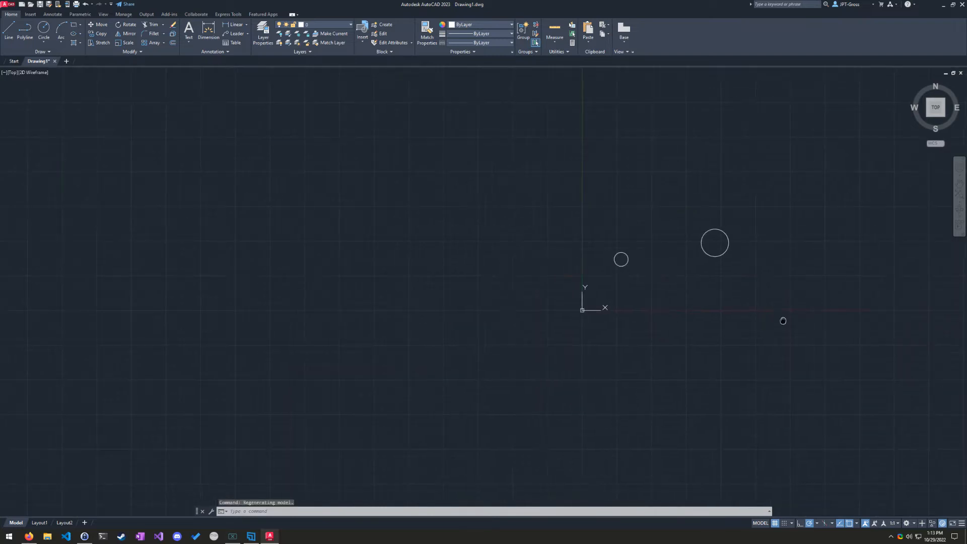
pyautogui.moveTo(783, 320); pyautogui.dragTo(626, 334, button='middle')
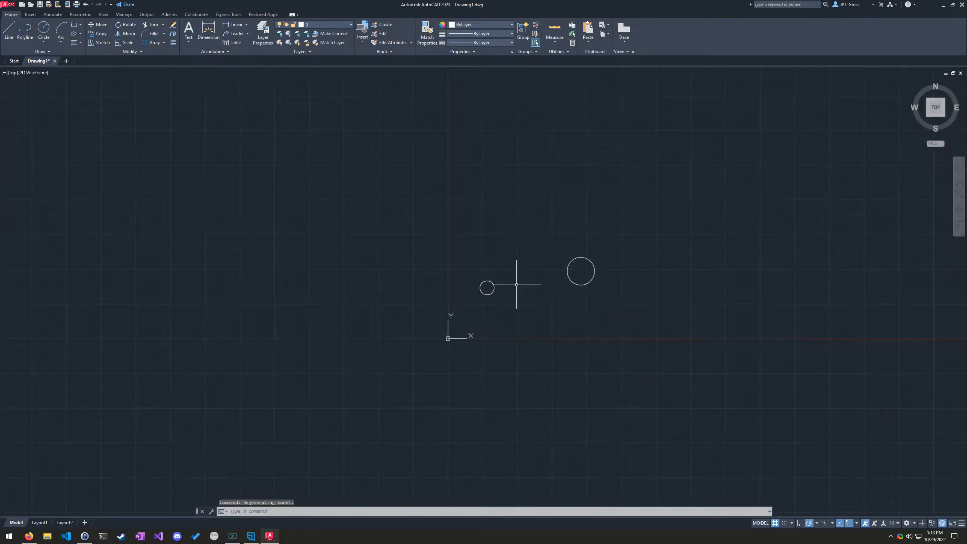
# Step: Inspect the small and the large circle in turn, both close up and from a distance
pyautogui.scroll(3, 534, 280)
pyautogui.scroll(-6, 532, 280)
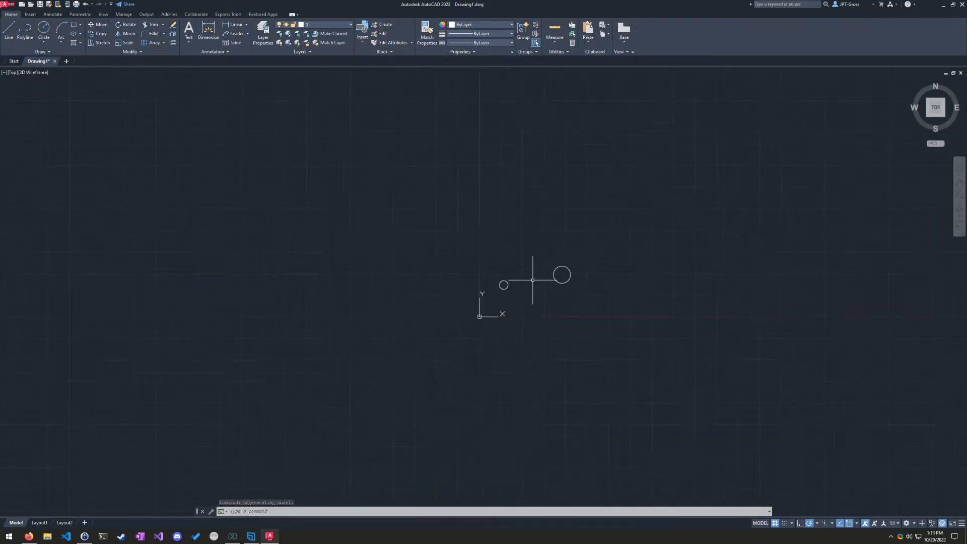
pyautogui.scroll(6, 532, 280)
pyautogui.scroll(2, 532, 280)
pyautogui.scroll(-8, 532, 280)
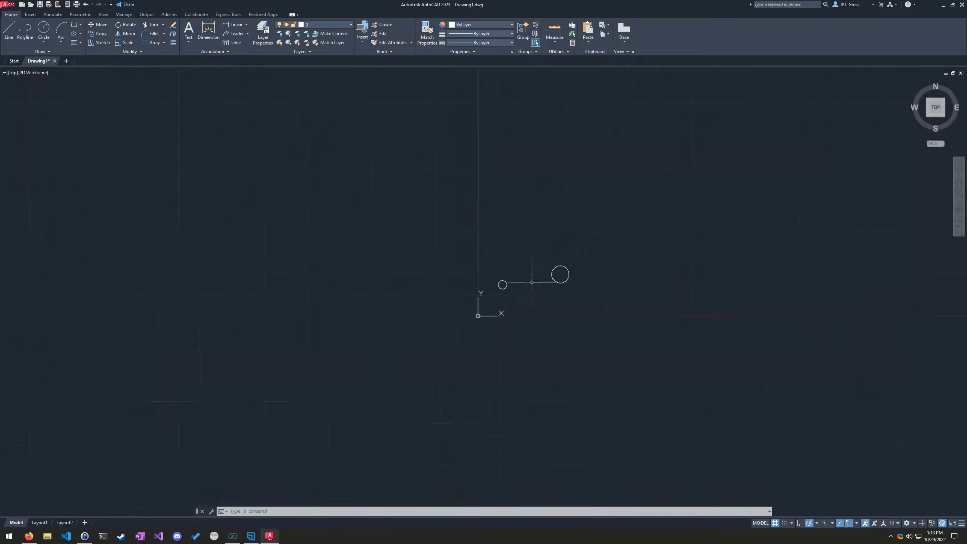
pyautogui.scroll(8, 532, 280)
pyautogui.scroll(-8, 532, 280)
pyautogui.scroll(8, 558, 273)
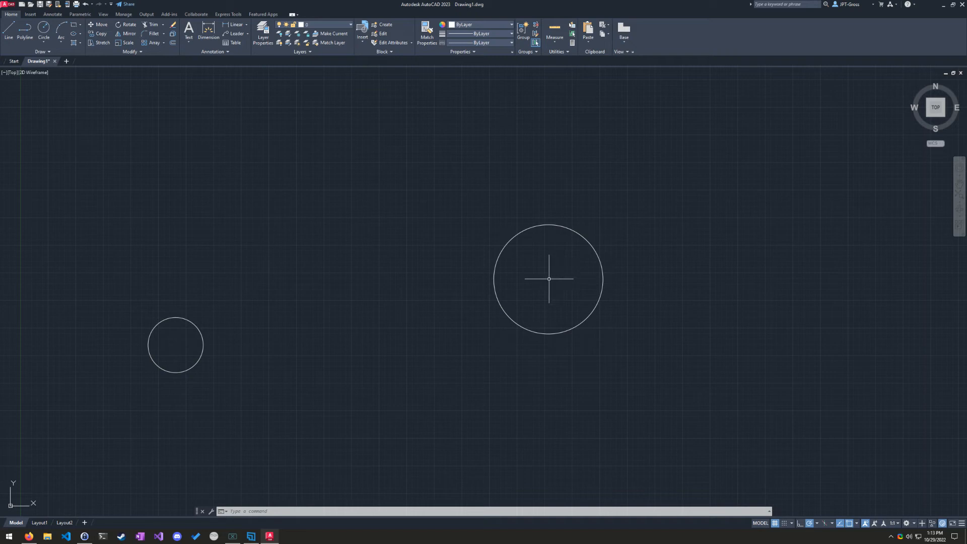
pyautogui.scroll(8, 549, 279)
pyautogui.scroll(-10, 549, 278)
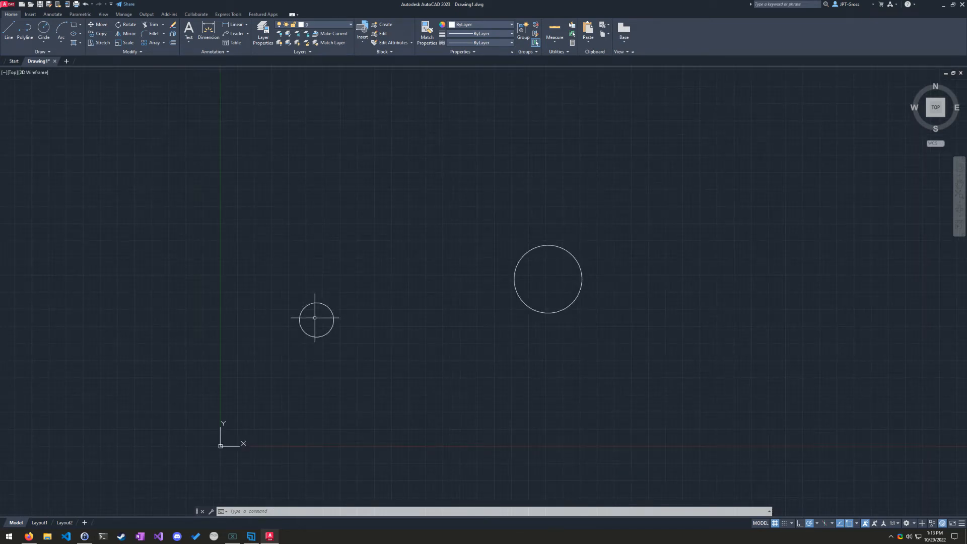
pyautogui.scroll(12, 315, 318)
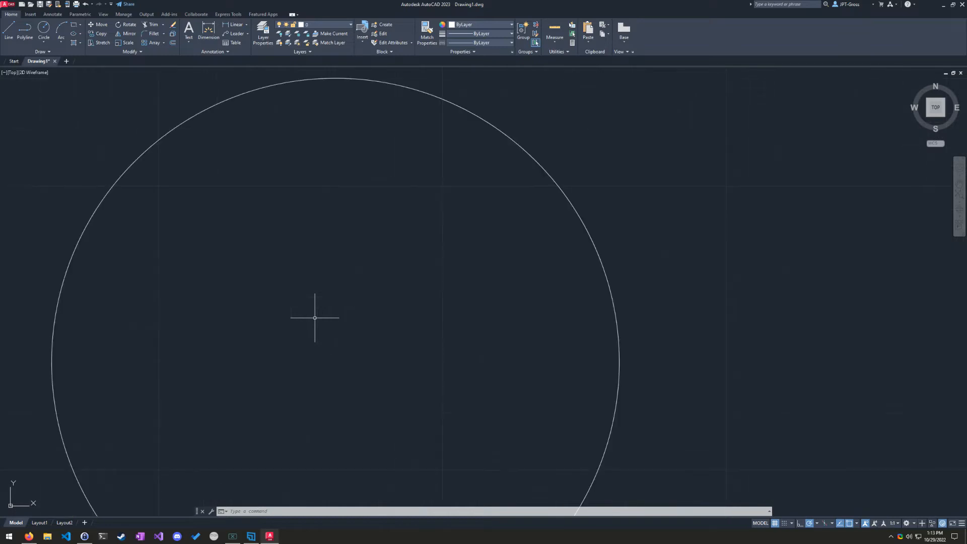
pyautogui.scroll(-14, 315, 318)
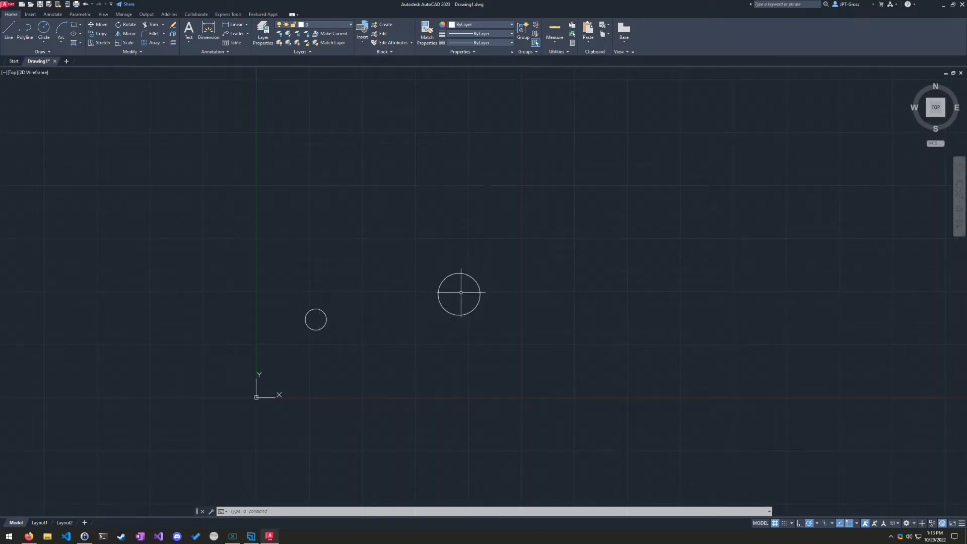
pyautogui.scroll(12, 461, 292)
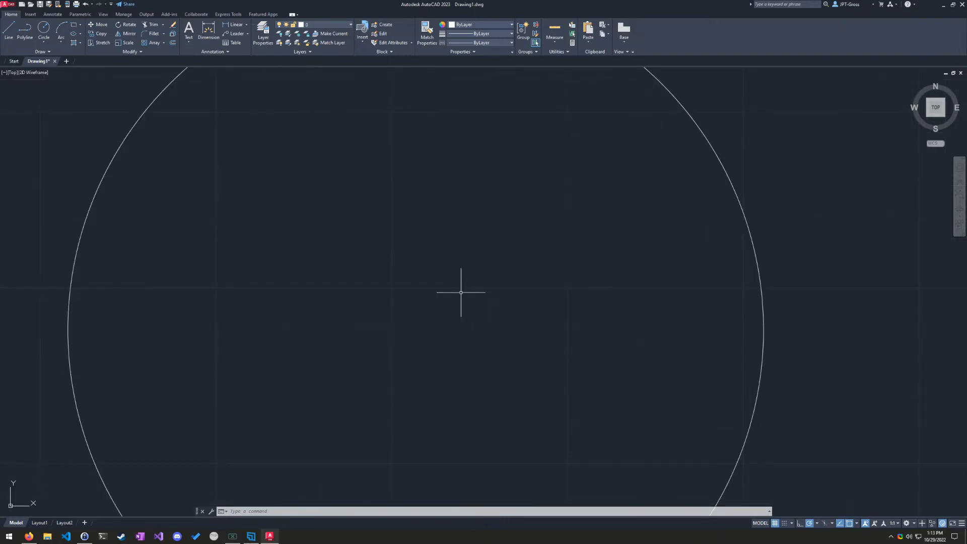
pyautogui.scroll(-12, 461, 293)
pyautogui.scroll(12, 461, 293)
pyautogui.scroll(-8, 461, 293)
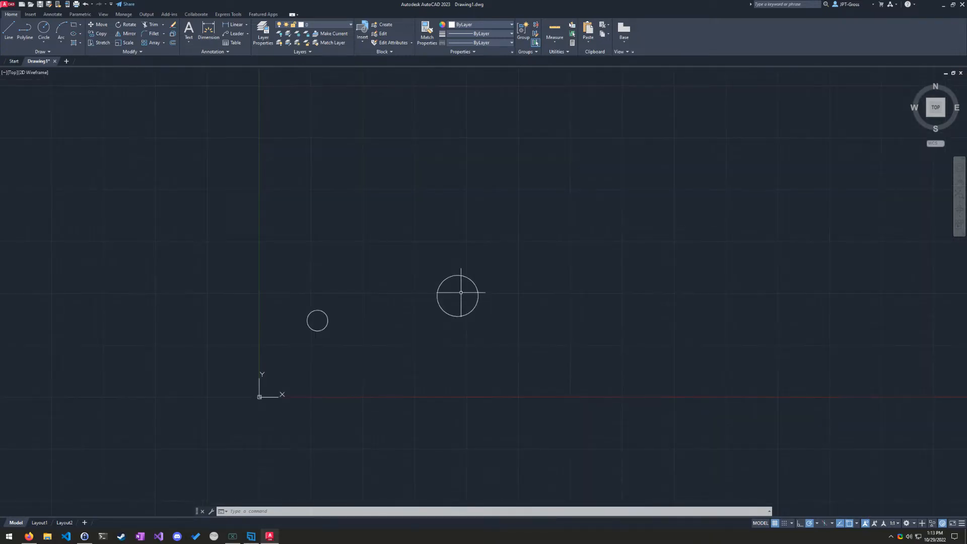
pyautogui.scroll(2, 317, 319)
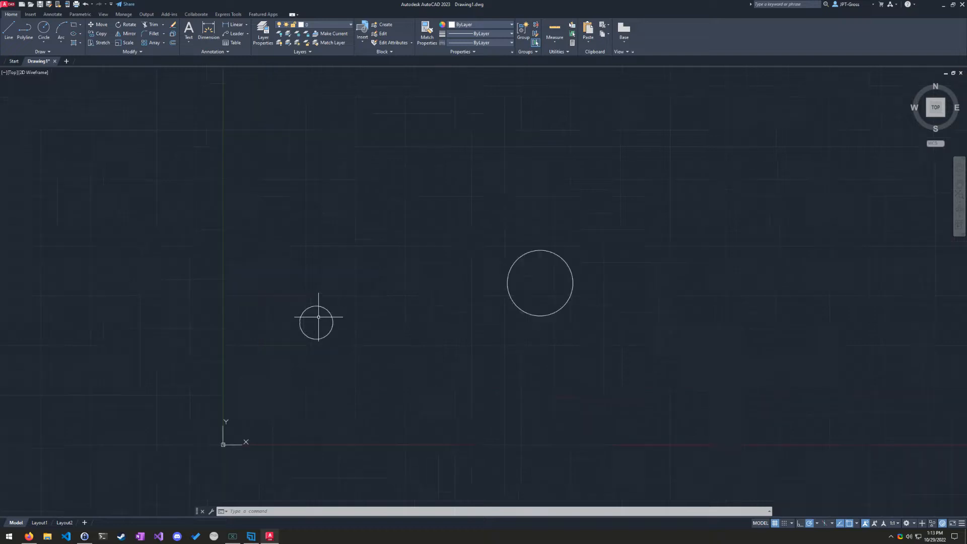
pyautogui.scroll(2, 318, 317)
pyautogui.scroll(-4, 318, 318)
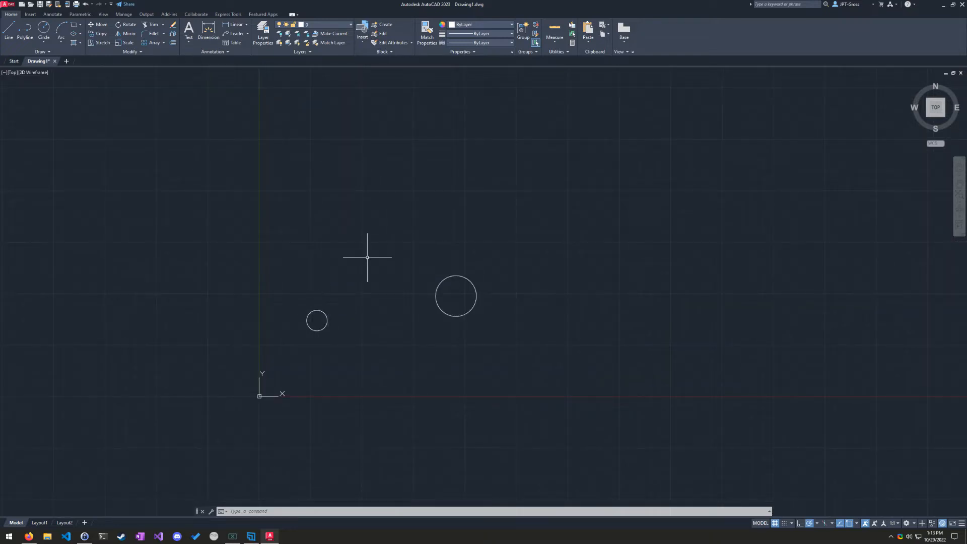
# Step: Erase all objects from the drawing, including both circles
pyautogui.hotkey('ctrl', 'a')
pyautogui.press('Delete')
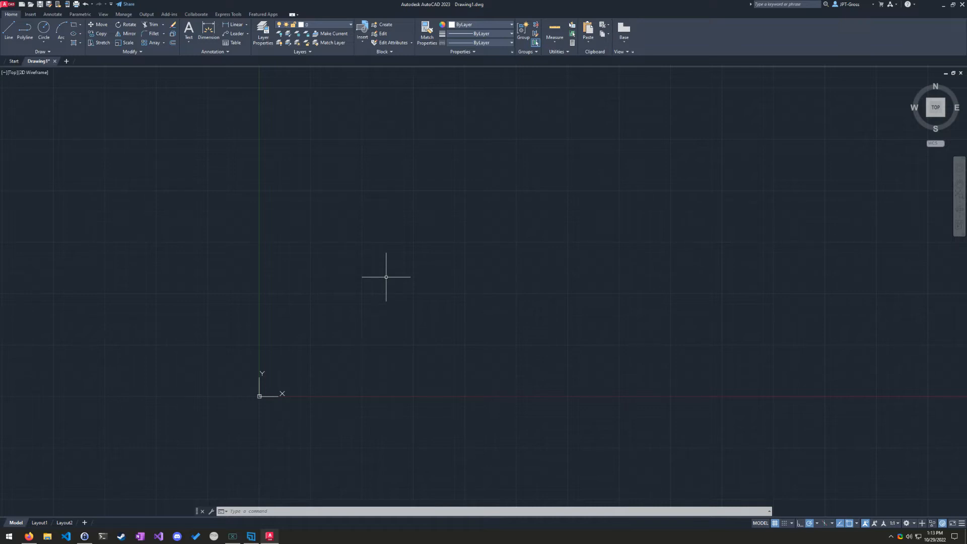
pyautogui.moveTo(360, 330); pyautogui.dragTo(456, 328, button='middle')
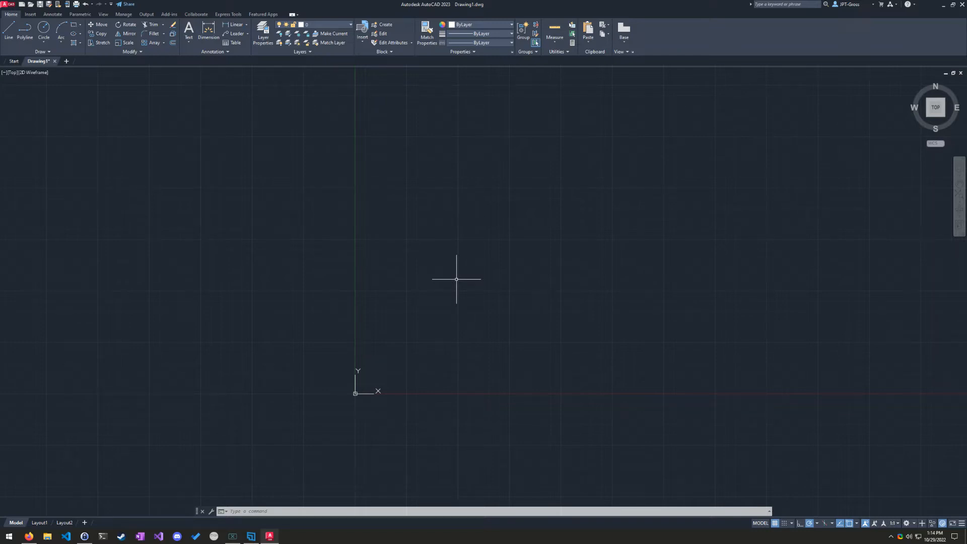
pyautogui.click(401, 221)
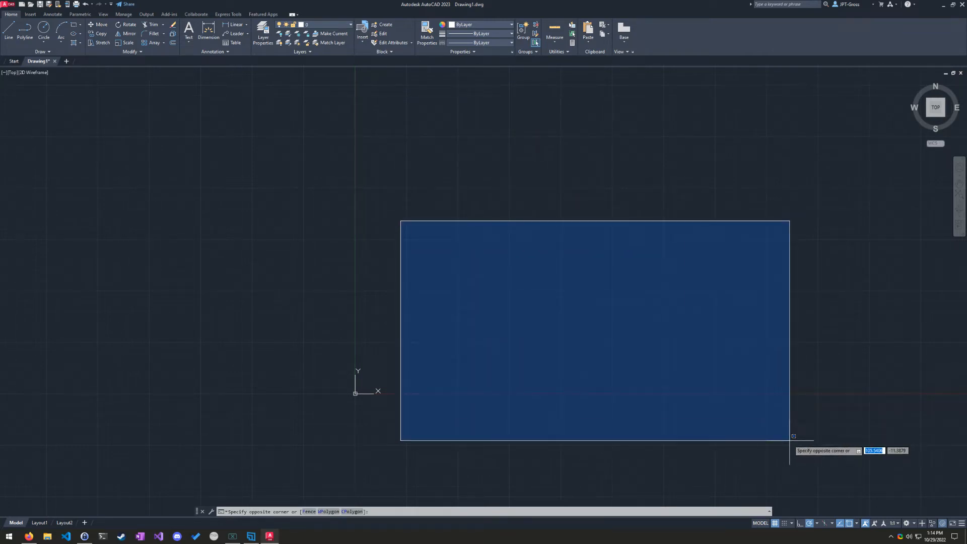
pyautogui.press('Escape')
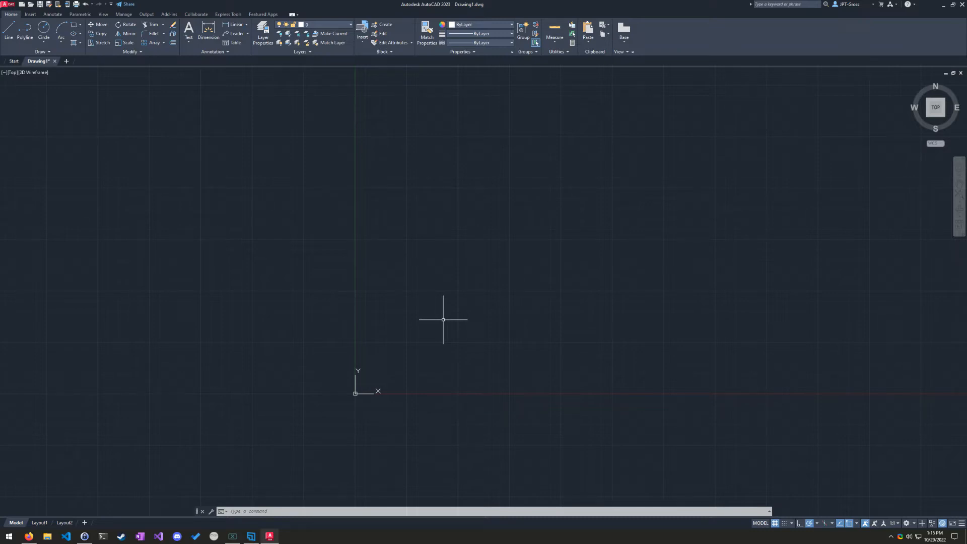
pyautogui.write('rec')
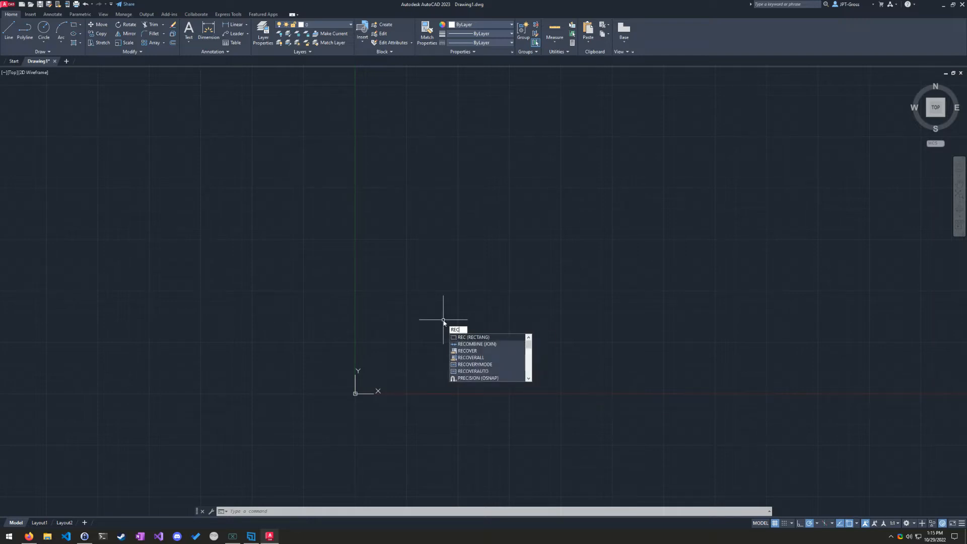
pyautogui.write('fhfifhiefhishdifhidhfihsdfdsfdf')
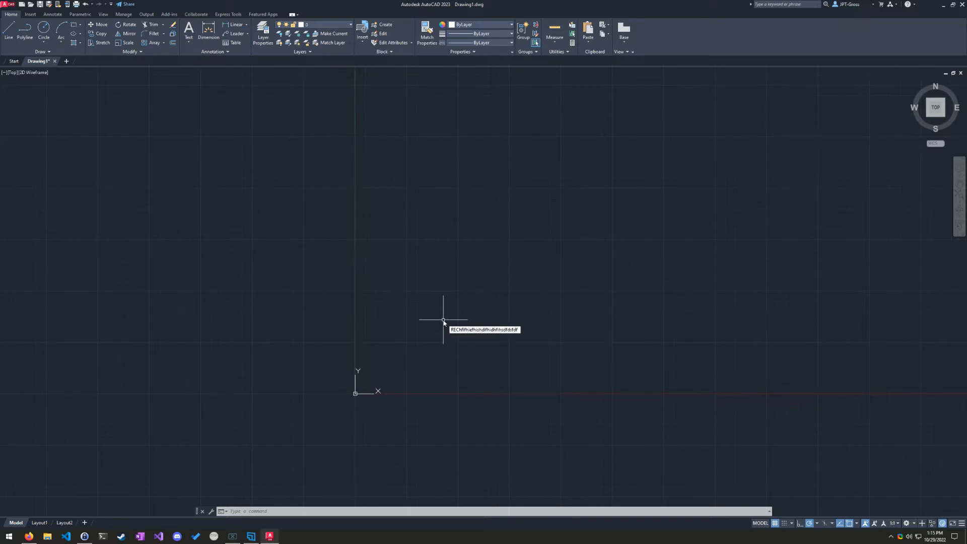
pyautogui.press('BackSpace')
pyautogui.press('BackSpace')
pyautogui.press('BackSpace')
pyautogui.press('BackSpace')
pyautogui.press('BackSpace')
pyautogui.press('BackSpace')
pyautogui.press('BackSpace')
pyautogui.press('BackSpace')
pyautogui.press('BackSpace')
pyautogui.press('BackSpace')
pyautogui.press('BackSpace')
pyautogui.press('BackSpace')
pyautogui.press('BackSpace')
pyautogui.press('BackSpace')
pyautogui.press('BackSpace')
pyautogui.press('BackSpace')
pyautogui.press('BackSpace')
pyautogui.press('BackSpace')
pyautogui.press('BackSpace')
pyautogui.press('BackSpace')
pyautogui.write('re')
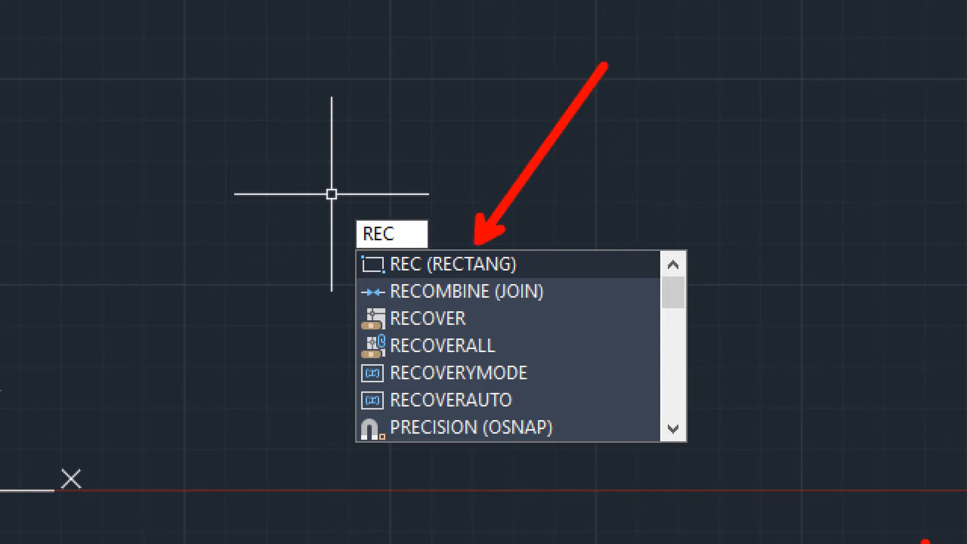
pyautogui.press('Escape')
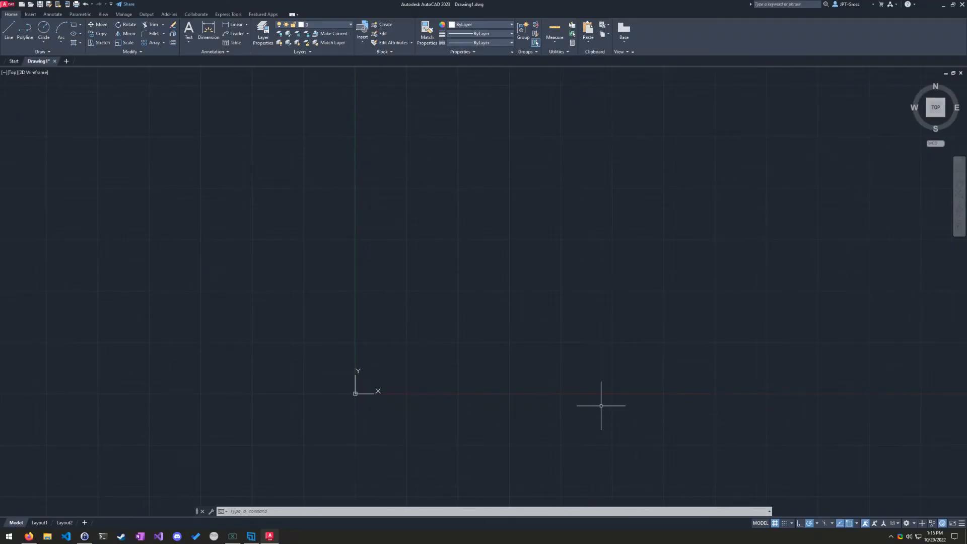
pyautogui.write('RED')
pyautogui.press('BackSpace')
pyautogui.press('BackSpace')
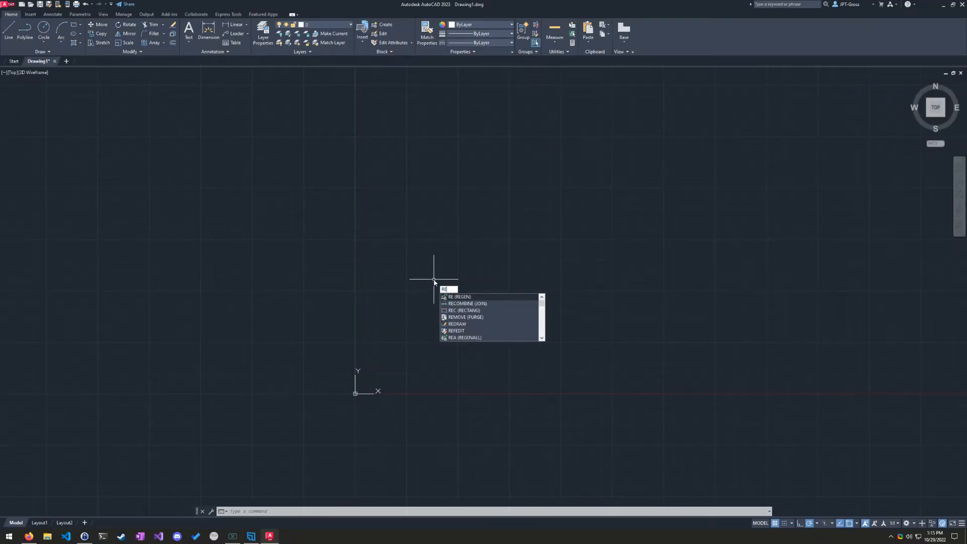
pyautogui.write('C')
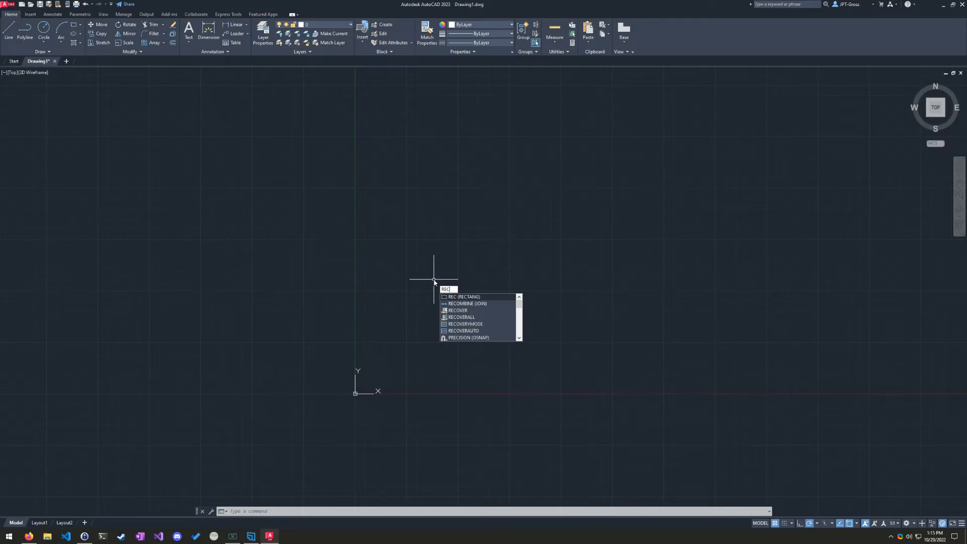
pyautogui.press('Return')
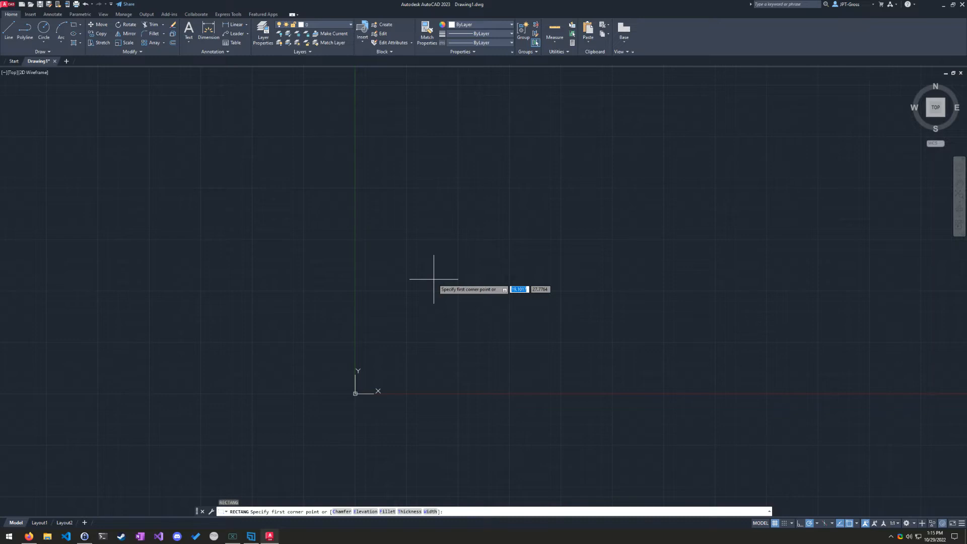
pyautogui.press('Escape')
pyautogui.write('re')
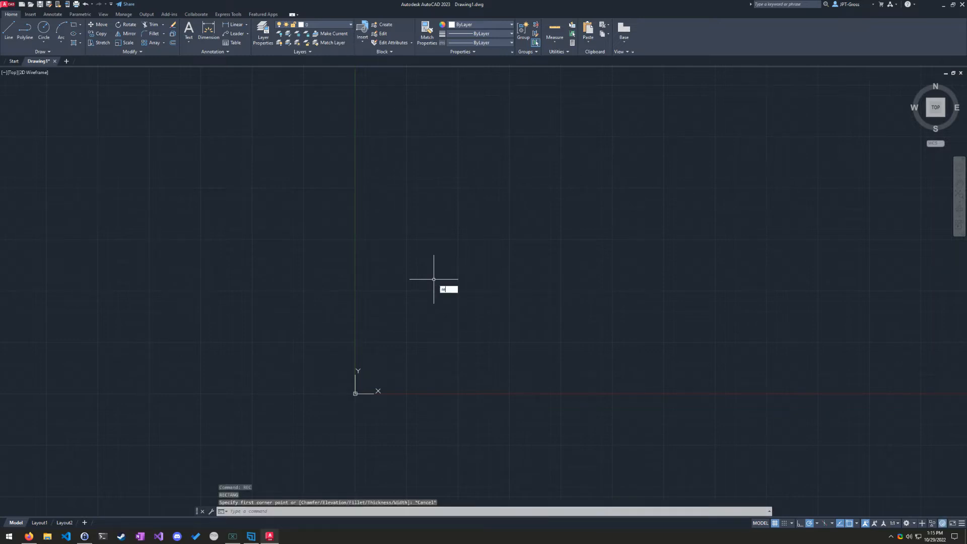
pyautogui.write('c')
pyautogui.press('Return')
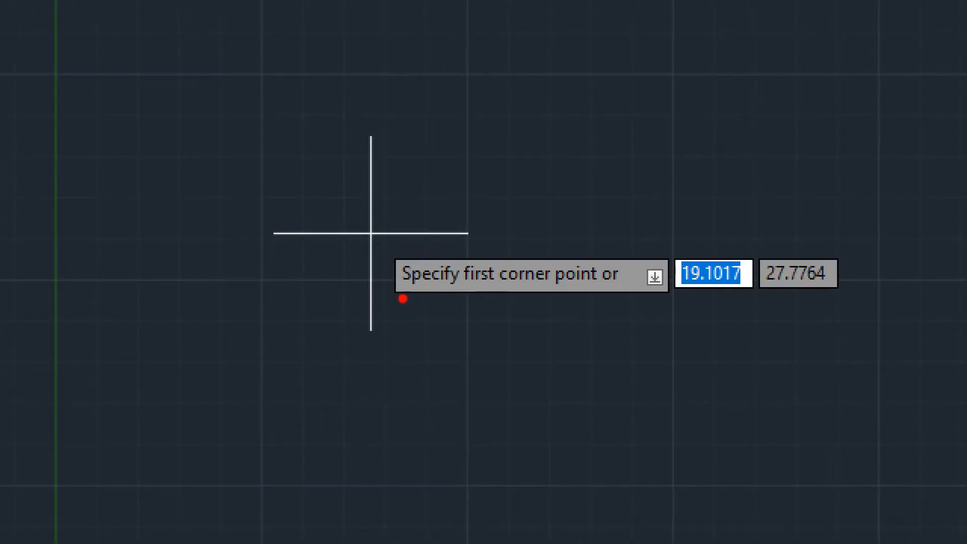
pyautogui.moveTo(387, 301)
pyautogui.mouseDown()
pyautogui.moveTo(645, 315)
pyautogui.moveTo(640, 300)
pyautogui.mouseUp()
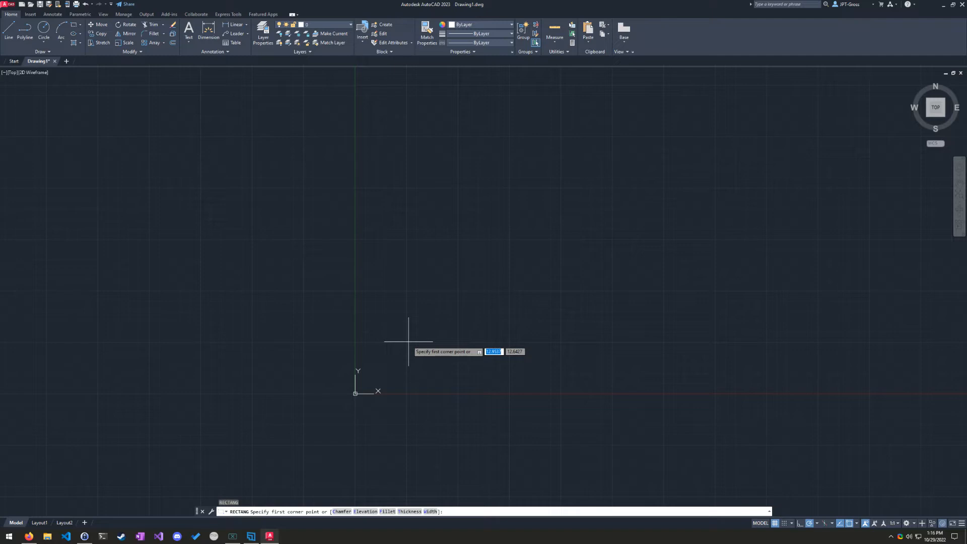
pyautogui.write('0,')
pyautogui.write('75')
pyautogui.press('Tab')
pyautogui.write('0.75')
pyautogui.press('Return')
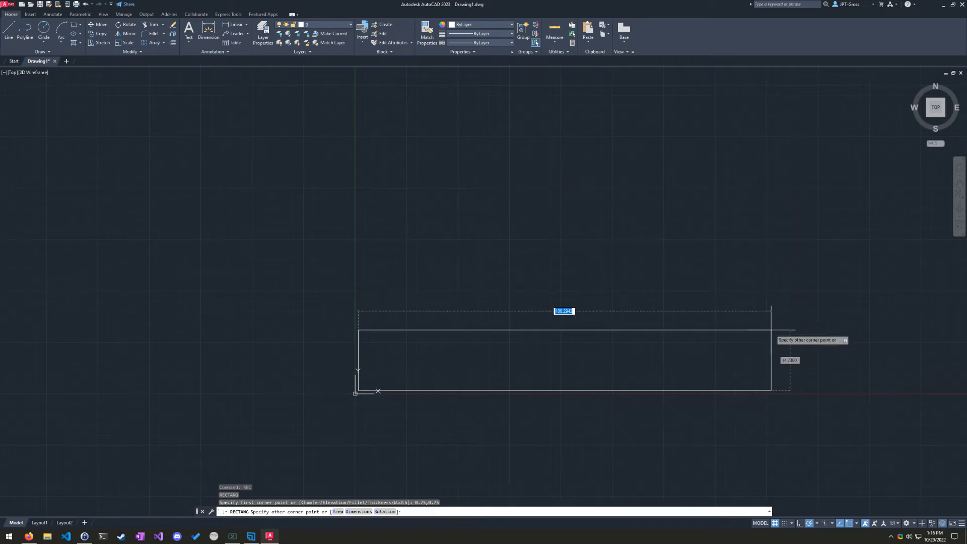
pyautogui.press('Escape')
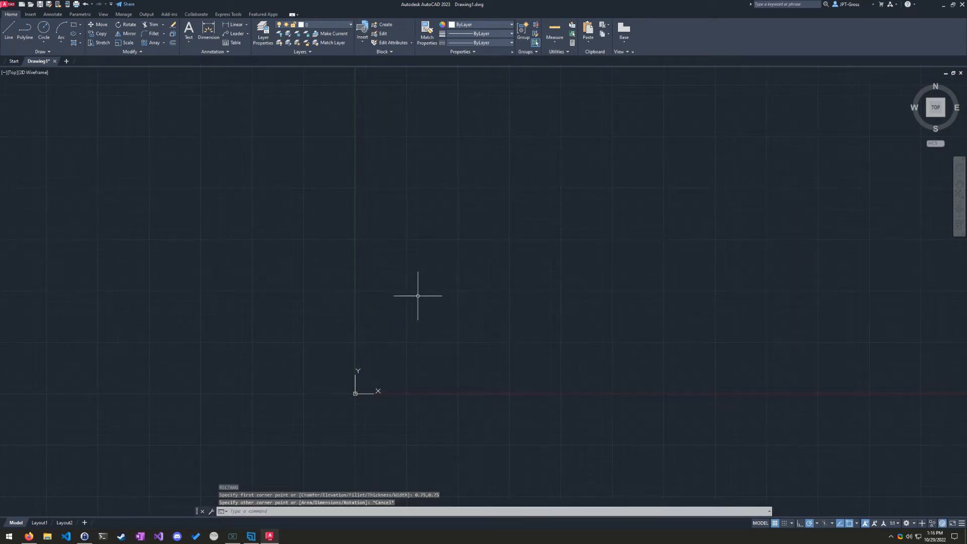
# Step: Start a rectangle with its first corner at the coordinates 0.75,0.75
pyautogui.write('re')
pyautogui.press('Return')
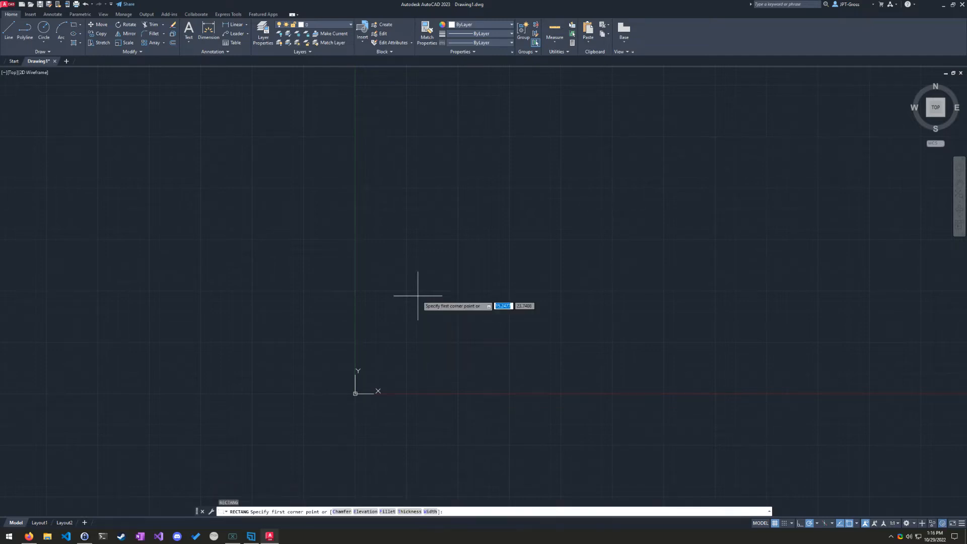
pyautogui.write('.075')
pyautogui.press('BackSpace')
pyautogui.press('BackSpace')
pyautogui.write('0.75')
pyautogui.press('Tab')
pyautogui.write('0.75')
pyautogui.press('Return')
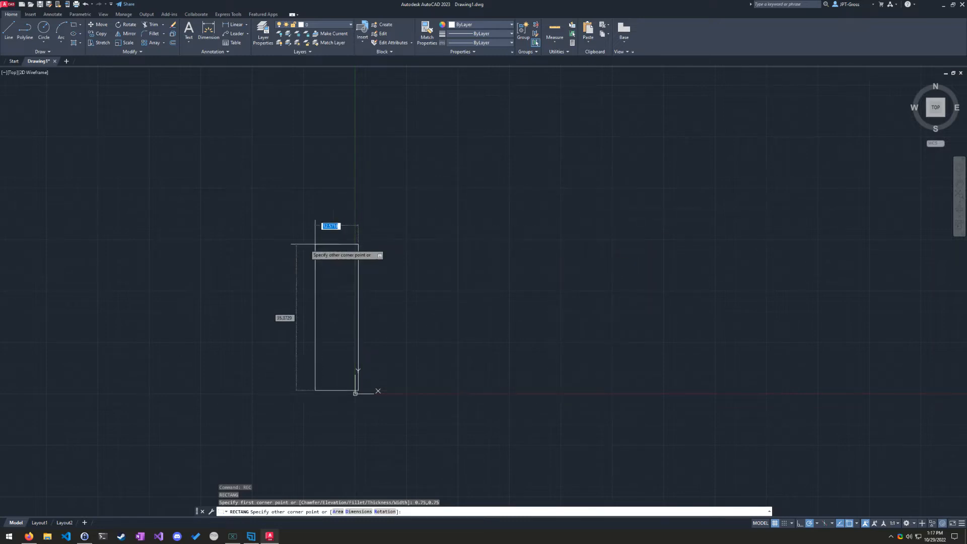
# Step: Complete the rectangle up and to the right of its first corner, 9.5 units wide and 7 units high
pyautogui.moveTo(223, 360); pyautogui.dragTo(347, 172, button='middle')
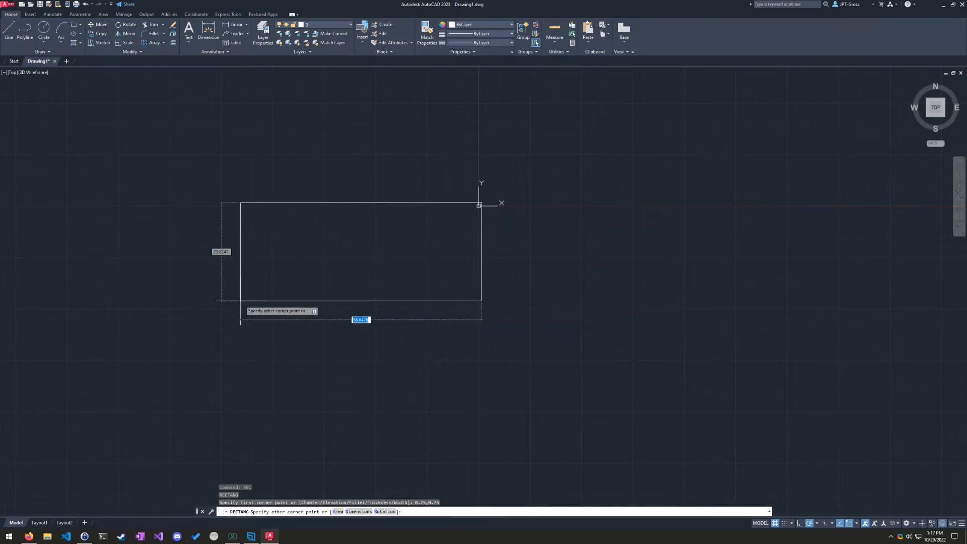
pyautogui.moveTo(240, 301); pyautogui.dragTo(231, 394, button='middle')
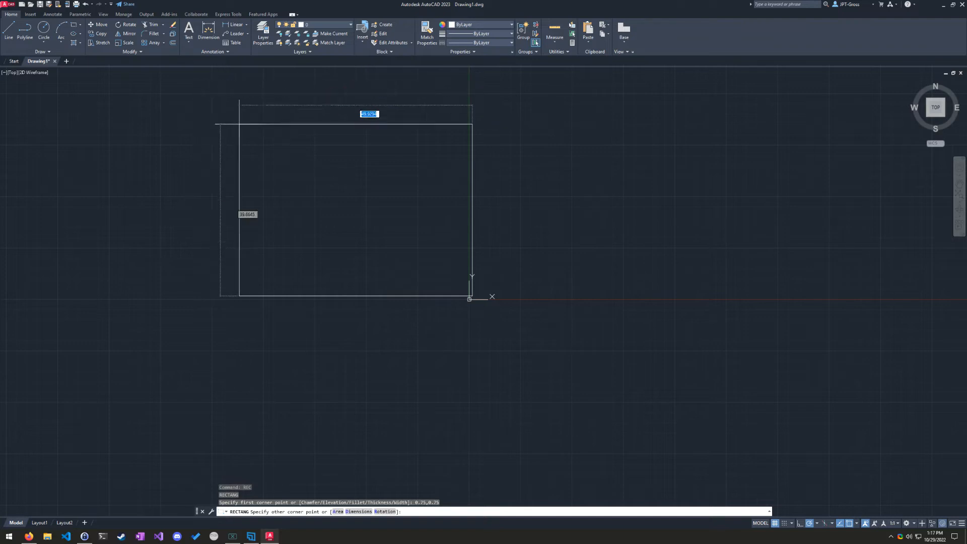
pyautogui.moveTo(725, 174); pyautogui.dragTo(458, 242, button='middle')
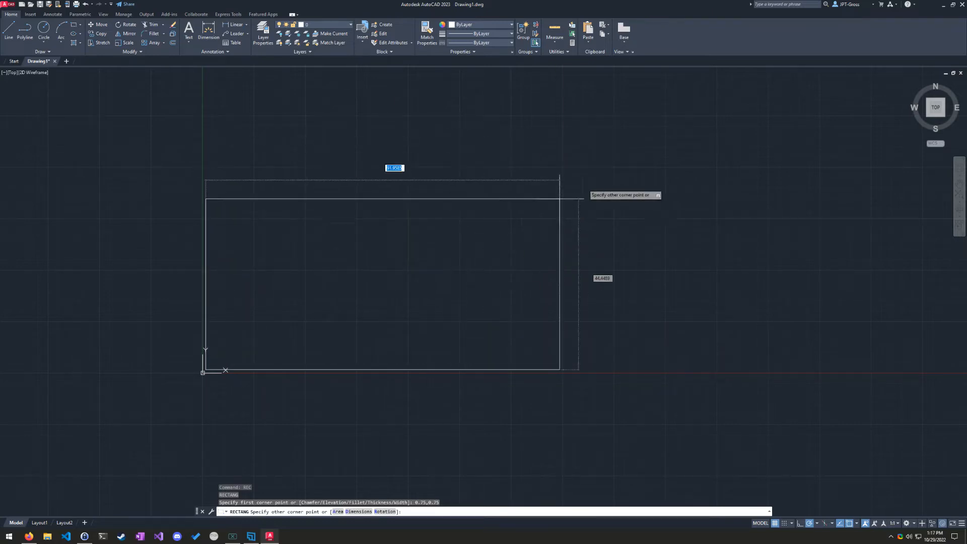
pyautogui.moveTo(557, 201); pyautogui.dragTo(544, 252, button='middle')
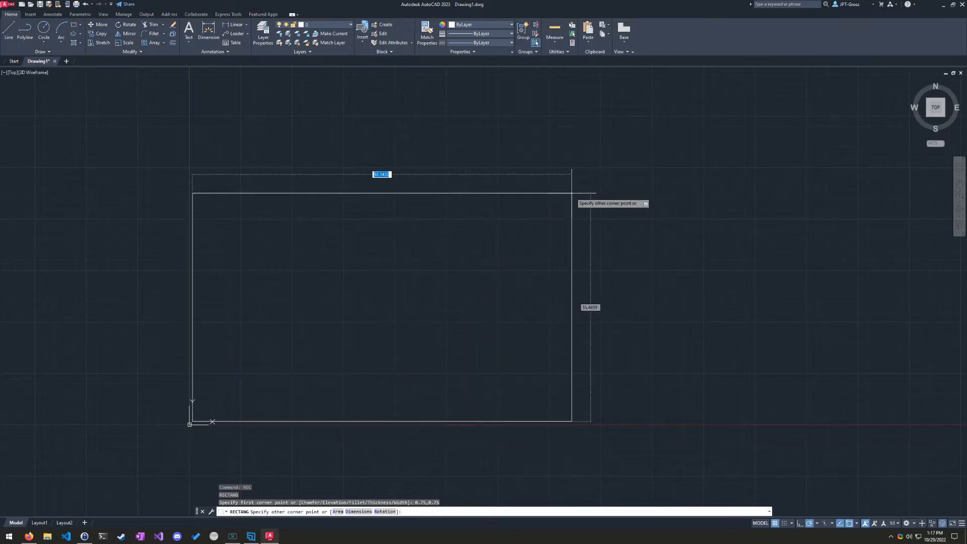
pyautogui.moveTo(296, 328); pyautogui.dragTo(524, 235, button='middle')
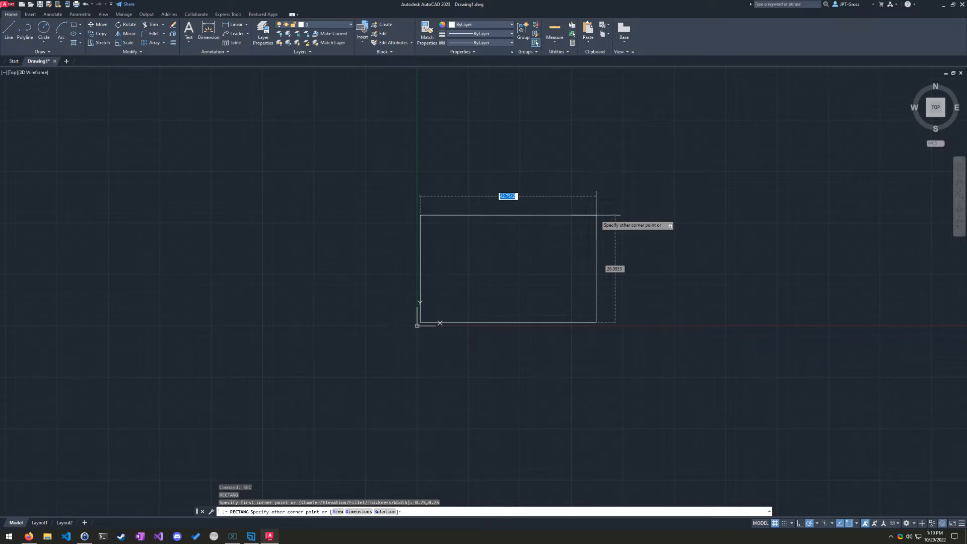
pyautogui.write('9.5')
pyautogui.press('Tab')
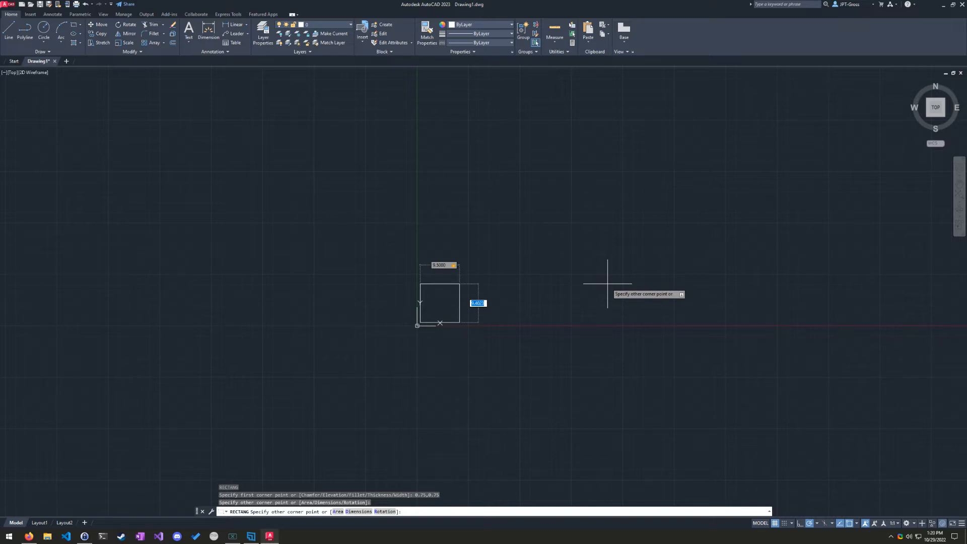
pyautogui.write('7')
pyautogui.press('Return')
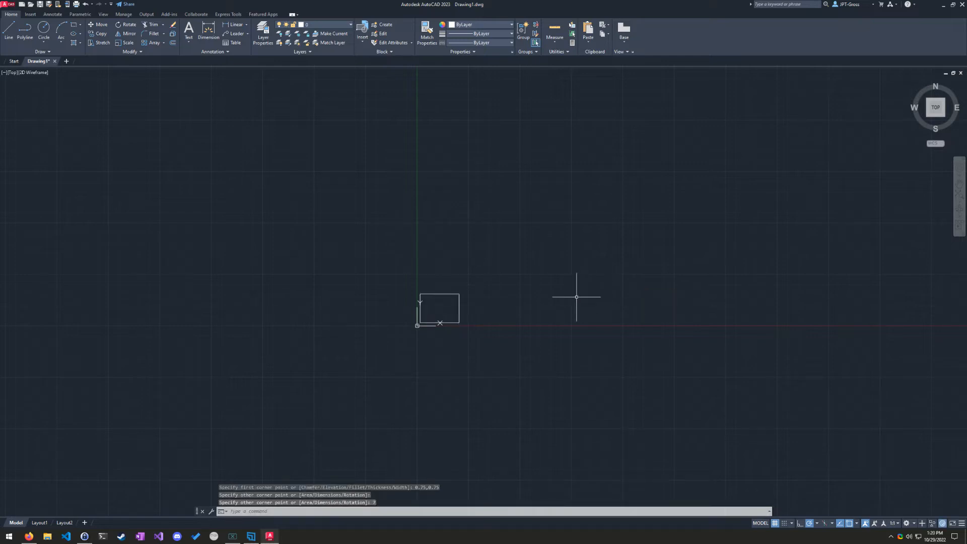
# Step: Inspect the finished rectangle and its offset from the origin, both close up and from a distance
pyautogui.scroll(10, 433, 324)
pyautogui.scroll(-5, 469, 358)
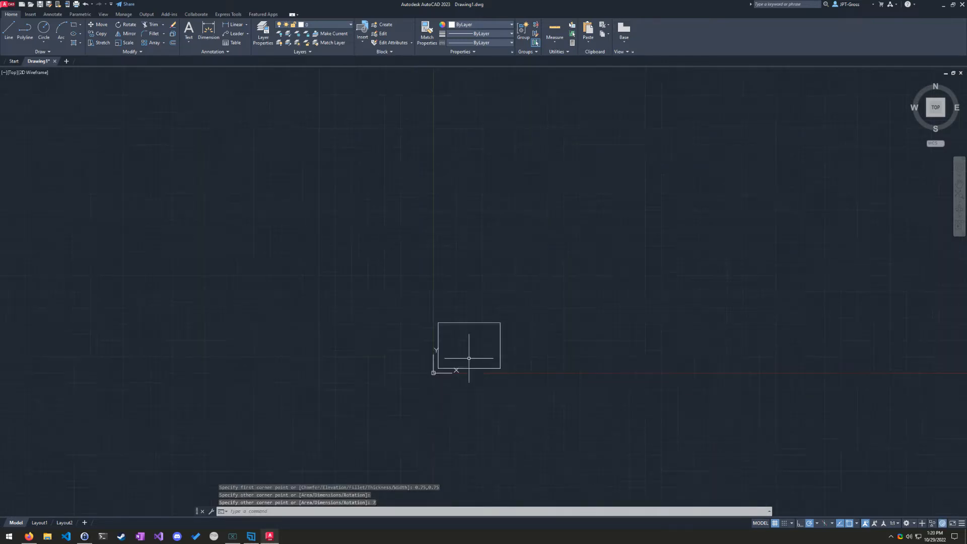
pyautogui.scroll(5, 469, 359)
pyautogui.scroll(-5, 469, 359)
pyautogui.scroll(12, 469, 358)
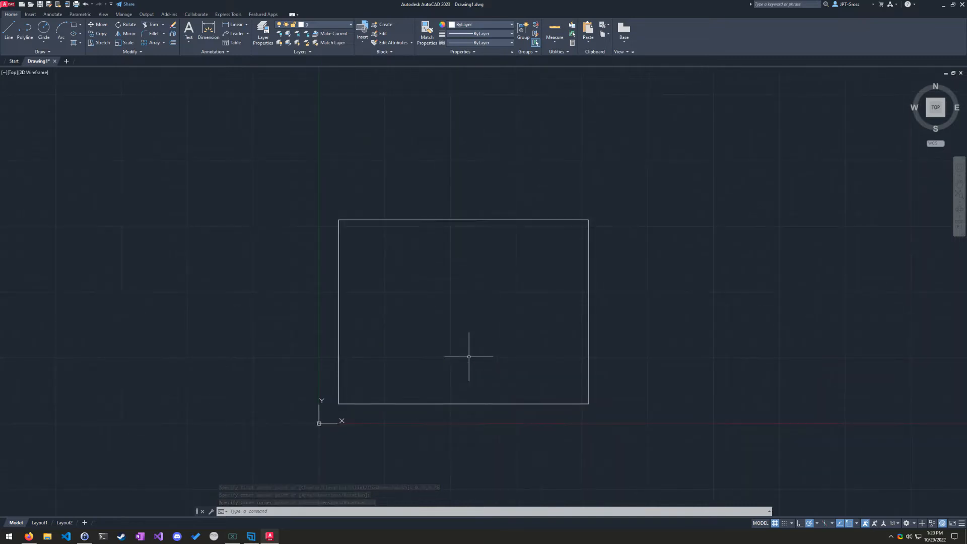
pyautogui.scroll(-4, 469, 357)
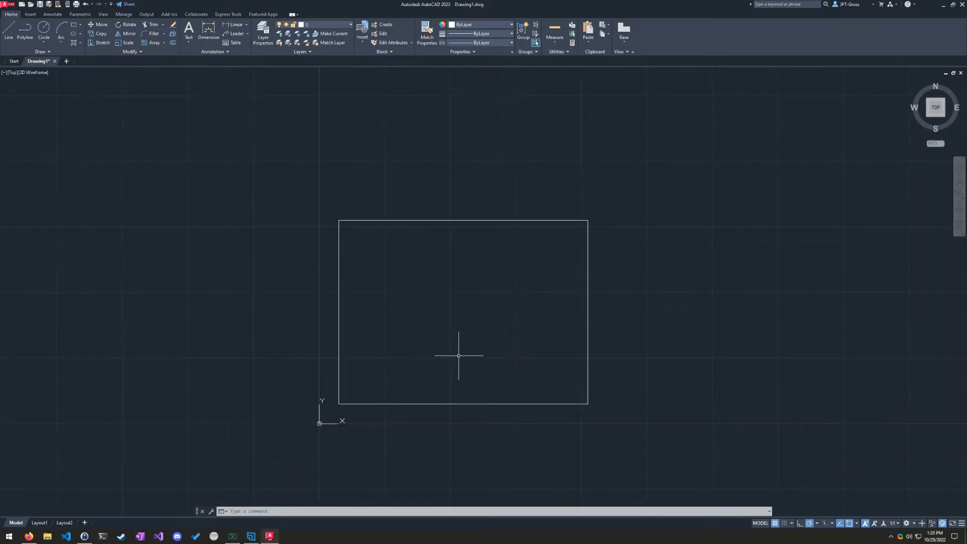
pyautogui.scroll(-3, 457, 367)
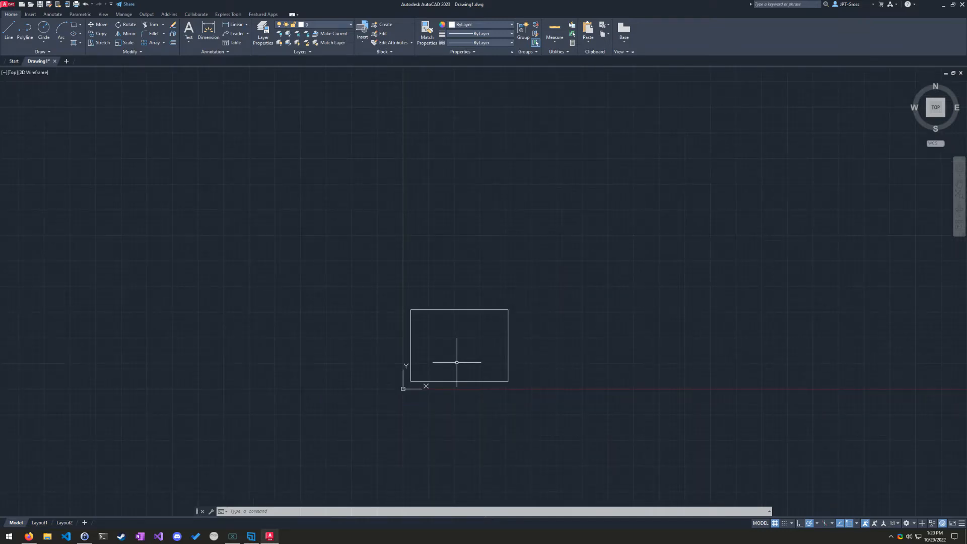
pyautogui.scroll(2, 457, 362)
pyautogui.scroll(6, 456, 353)
pyautogui.scroll(-8, 458, 345)
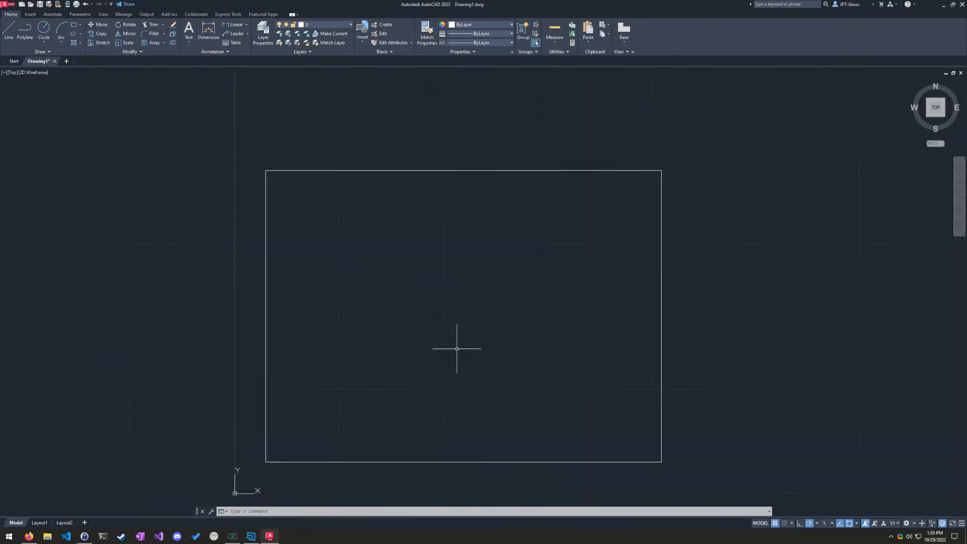
pyautogui.scroll(4, 456, 349)
pyautogui.moveTo(457, 348)
pyautogui.mouseDown(button='middle')
pyautogui.moveTo(529, 339)
pyautogui.moveTo(513, 319)
pyautogui.mouseUp(button='middle')
pyautogui.scroll(2, 530, 341)
pyautogui.scroll(2, 514, 318)
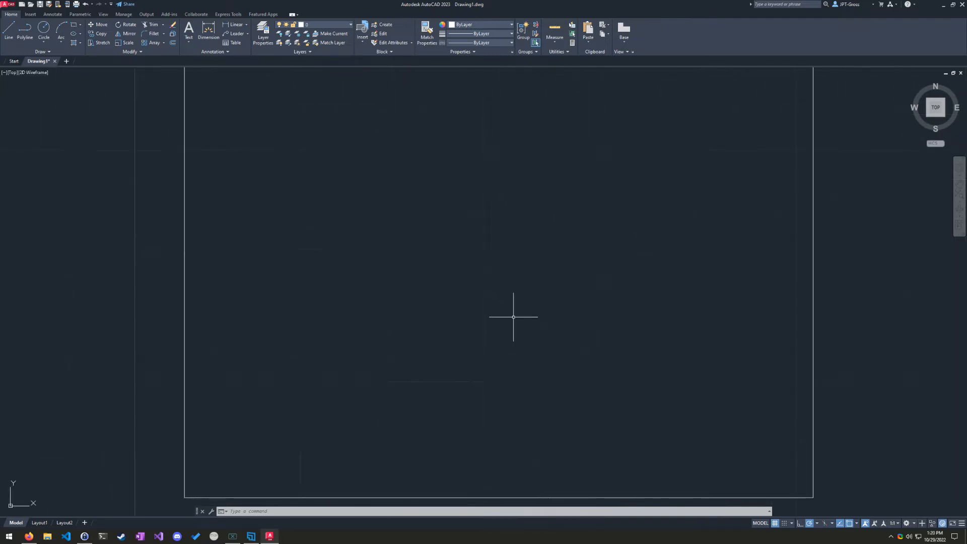
pyautogui.scroll(-4, 514, 318)
pyautogui.scroll(2, 514, 316)
pyautogui.scroll(-4, 513, 316)
pyautogui.scroll(4, 514, 317)
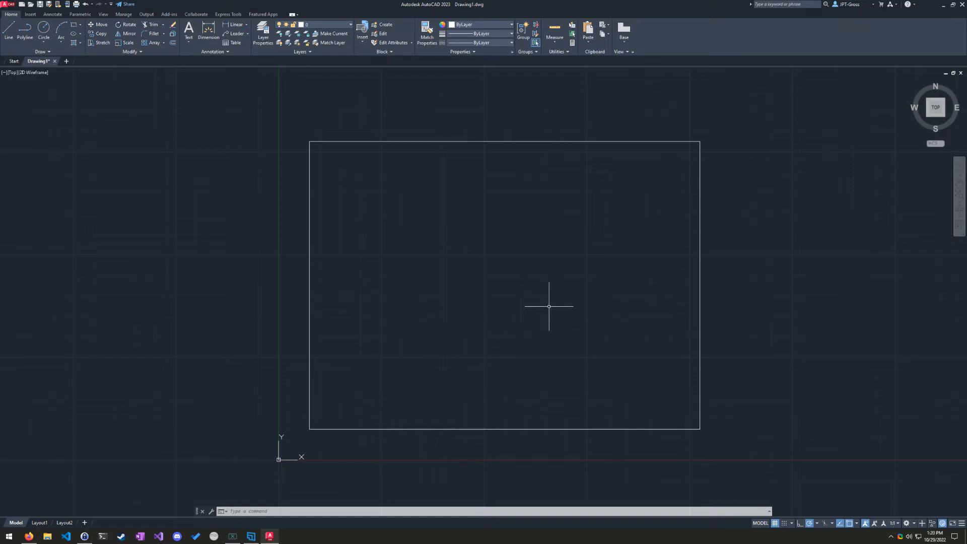
pyautogui.scroll(-4, 567, 301)
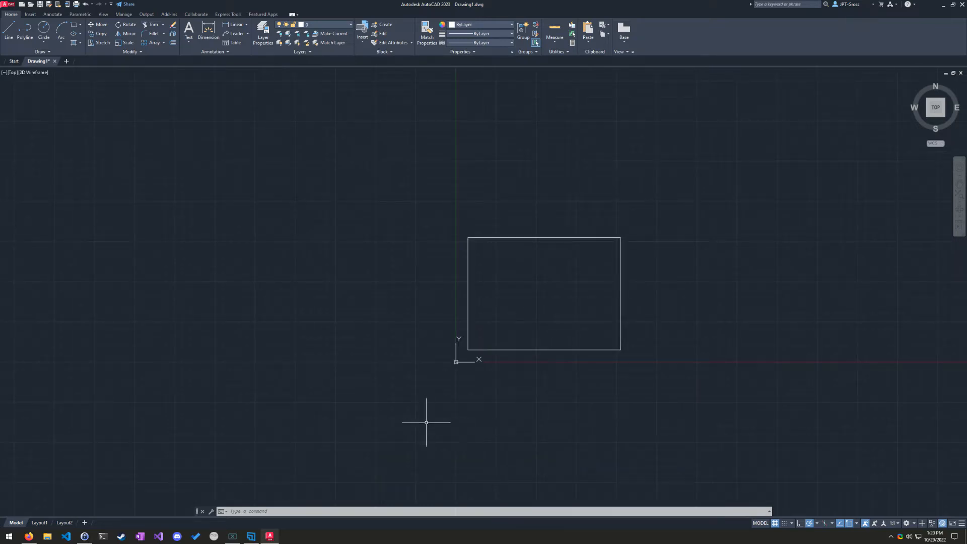
# Step: Zoom far out from the rectangle, then bring it back into view with Zoom Extents and leave some space around it
pyautogui.scroll(-10, 518, 326)
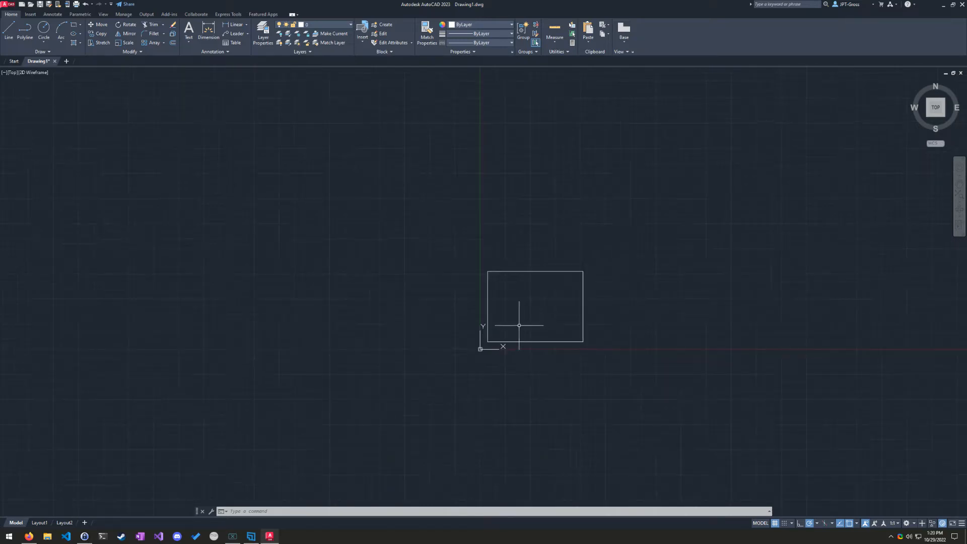
pyautogui.scroll(-10, 576, 333)
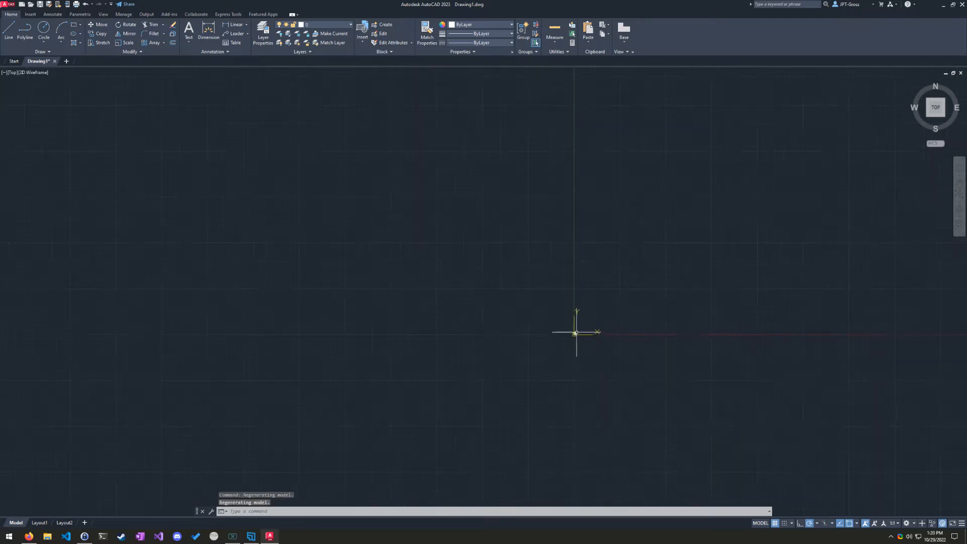
pyautogui.scroll(-6, 659, 331)
pyautogui.moveTo(775, 395)
pyautogui.mouseDown(button='middle')
pyautogui.moveTo(579, 408)
pyautogui.moveTo(567, 421)
pyautogui.mouseUp(button='middle')
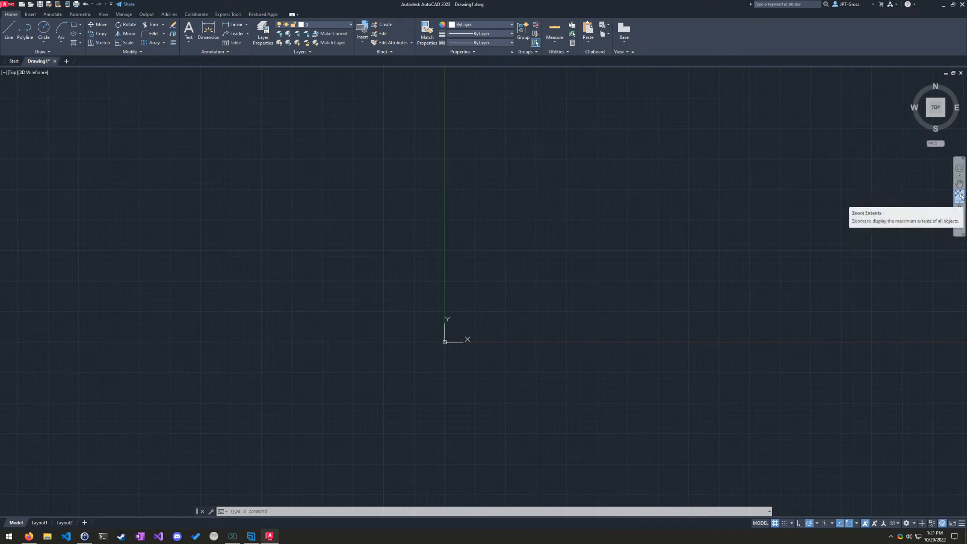
pyautogui.click(959, 196)
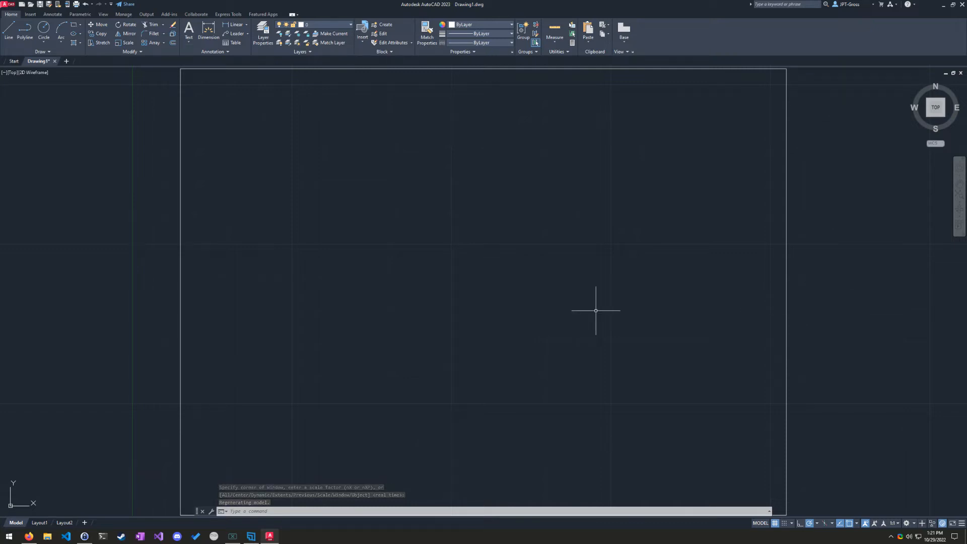
pyautogui.scroll(-2, 515, 302)
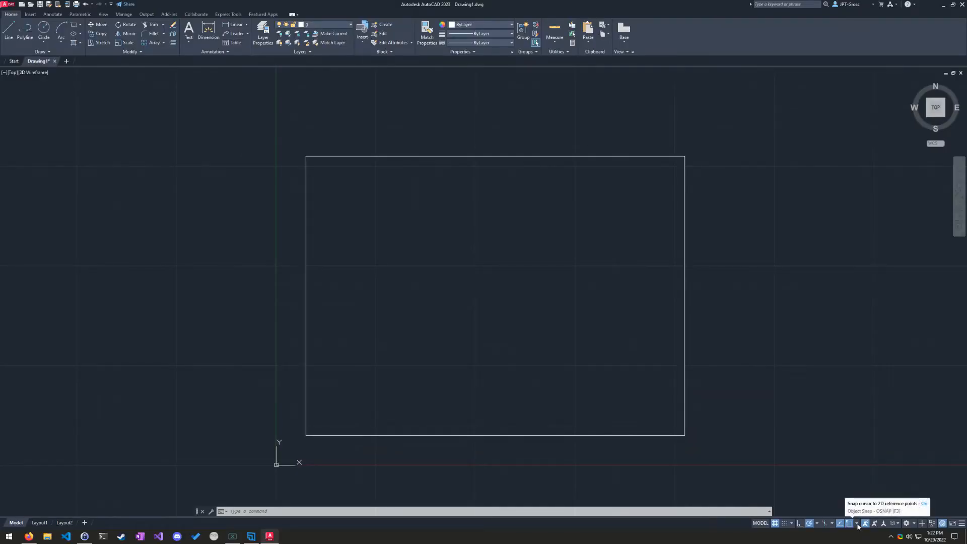
# Step: Turn on the Midpoint object snap in addition to the snap modes already active
pyautogui.click(857, 525)
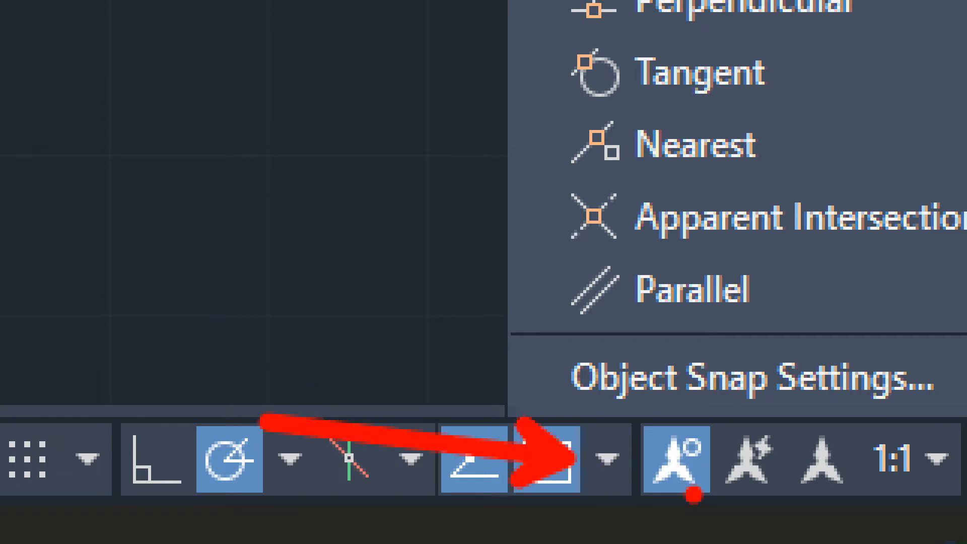
pyautogui.press('Escape')
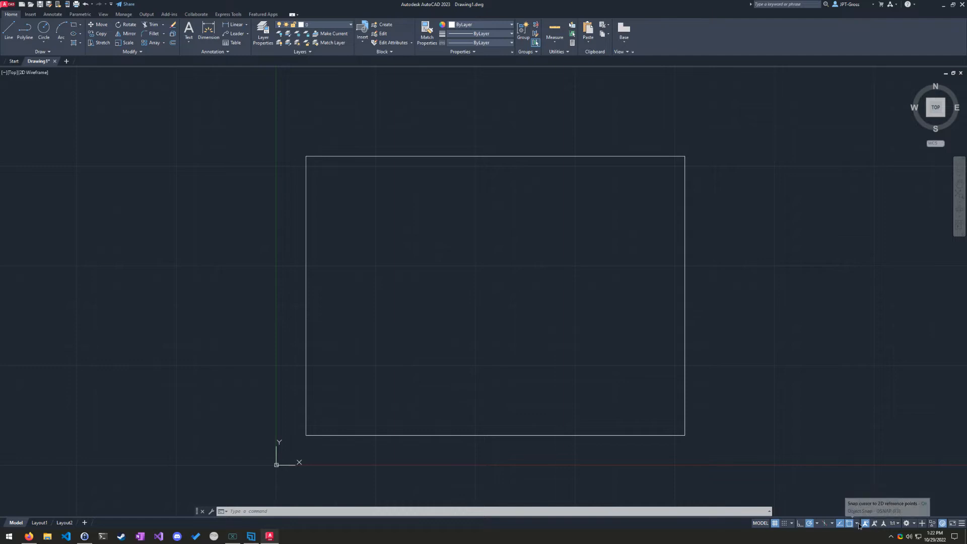
pyautogui.click(857, 523)
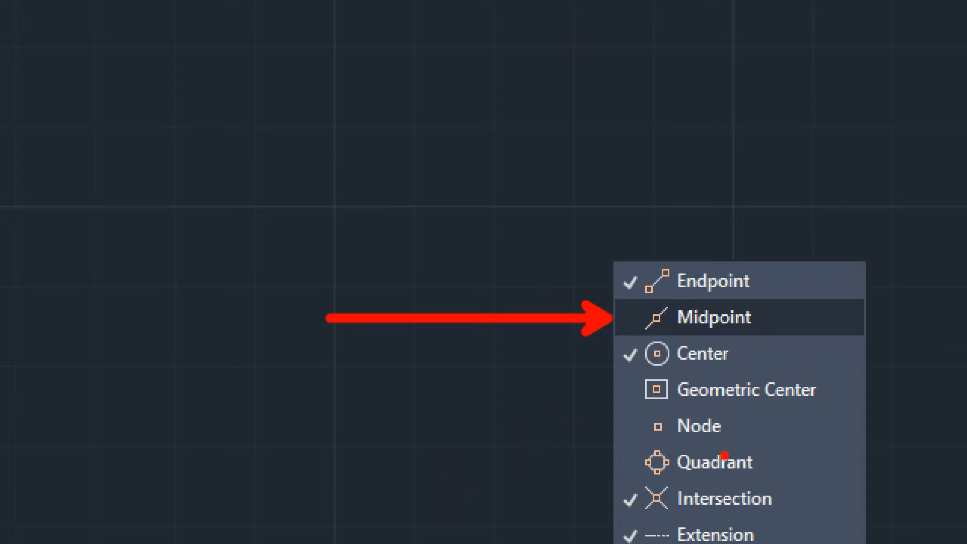
pyautogui.click(857, 523)
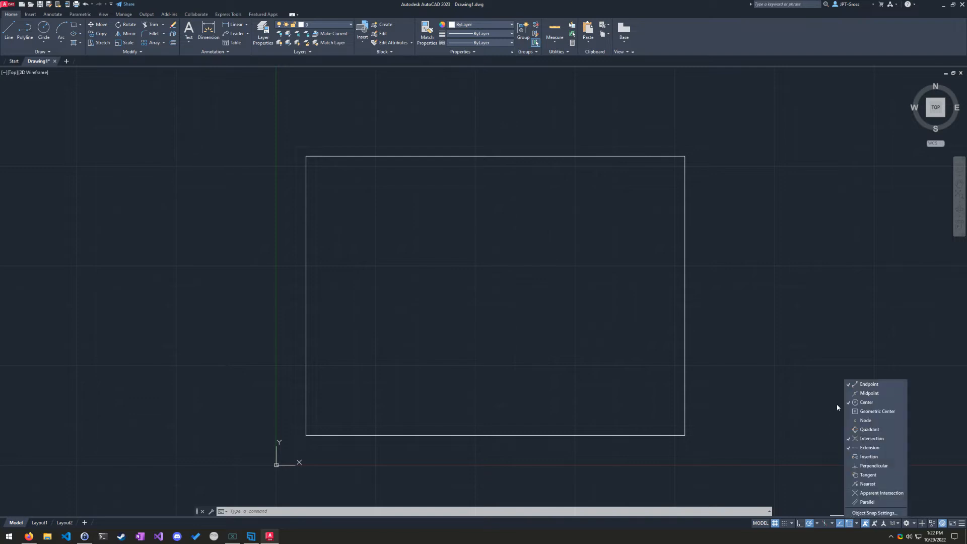
pyautogui.click(863, 394)
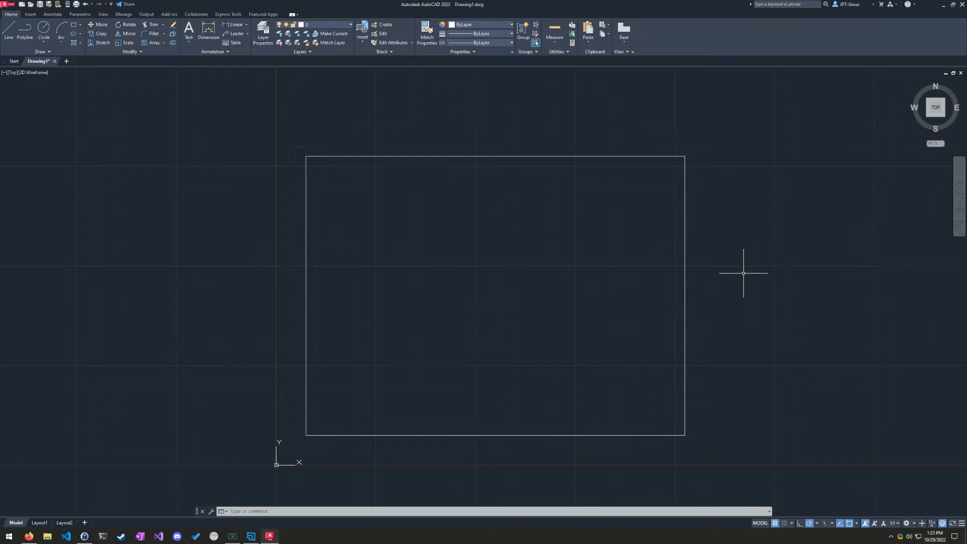
# Step: Draw a 0.375-unit horizontal line outward from the midpoint of the rectangle's right edge
pyautogui.write('l')
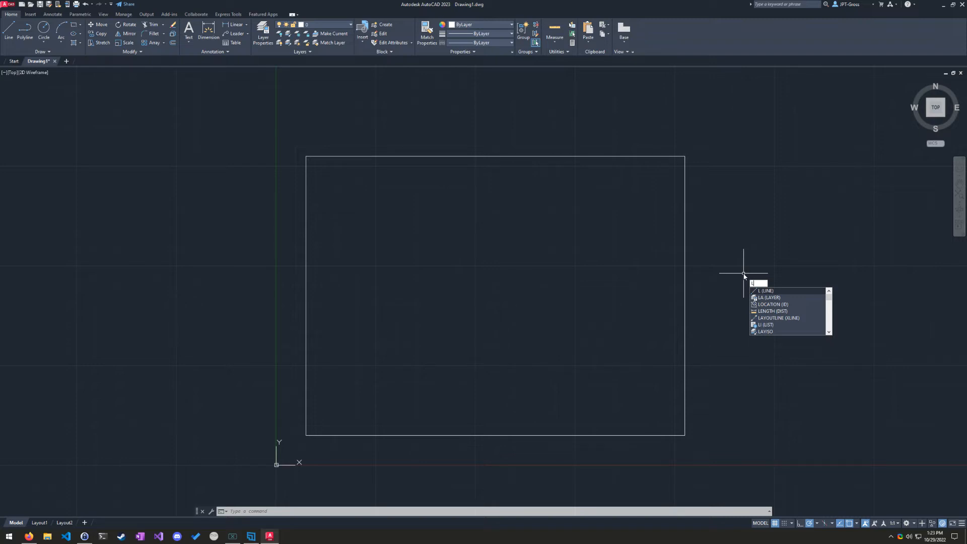
pyautogui.press('Return')
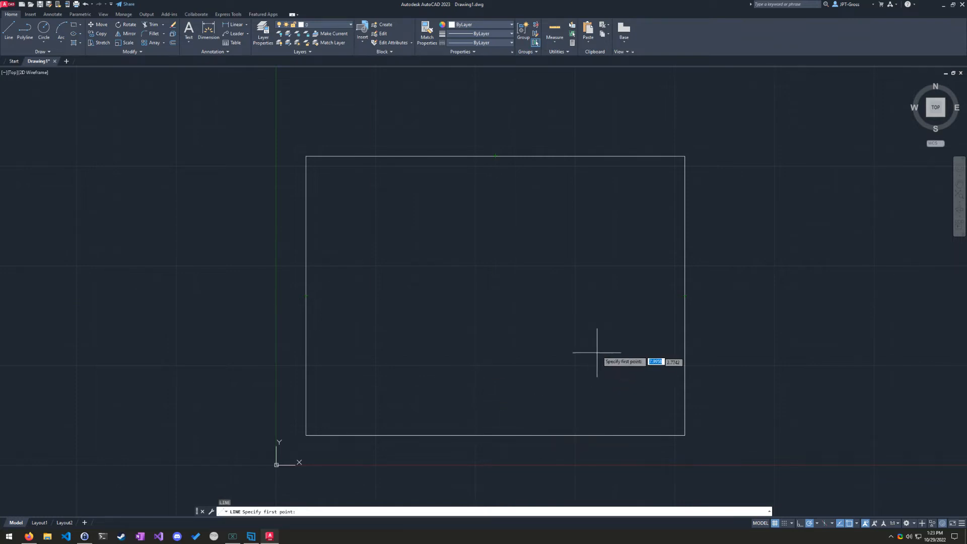
pyautogui.scroll(5, 697, 304)
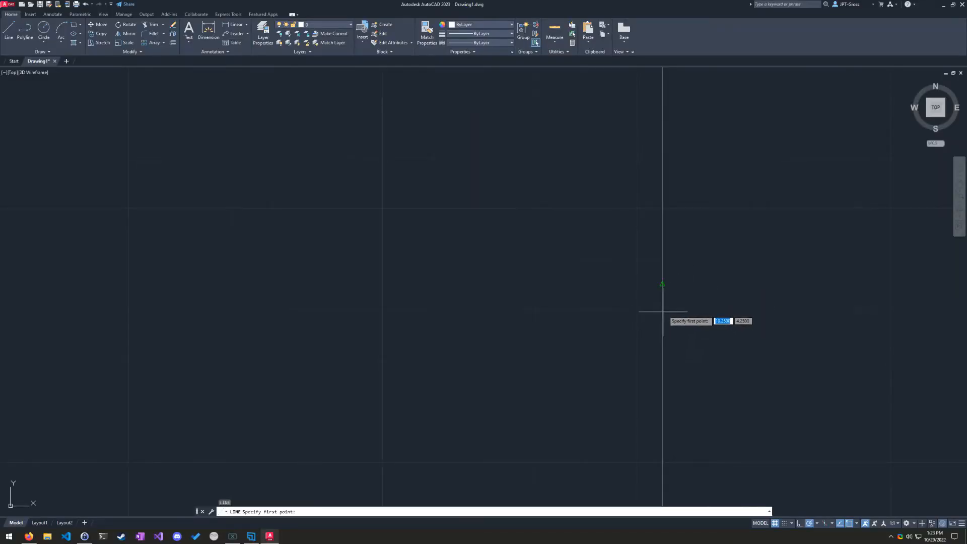
pyautogui.click(663, 284)
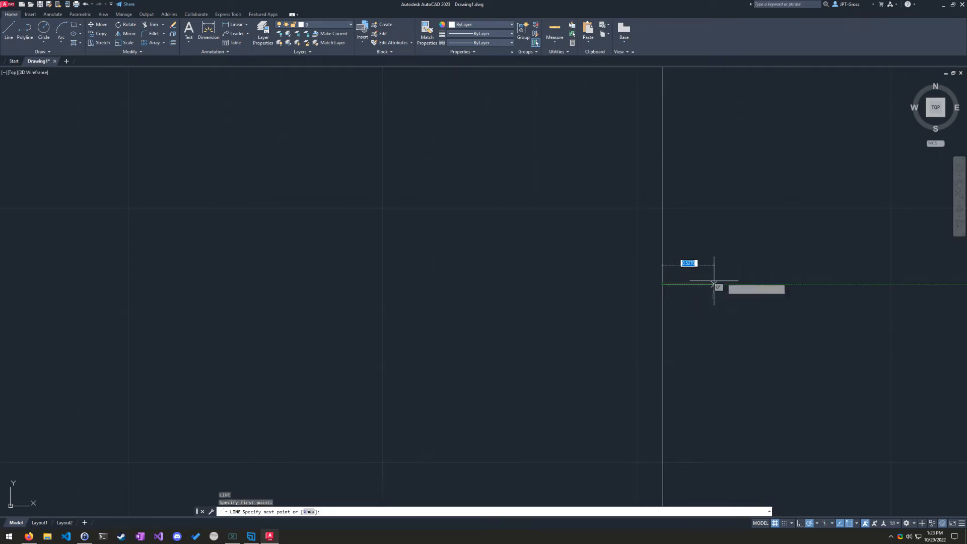
pyautogui.scroll(-4, 455, 193)
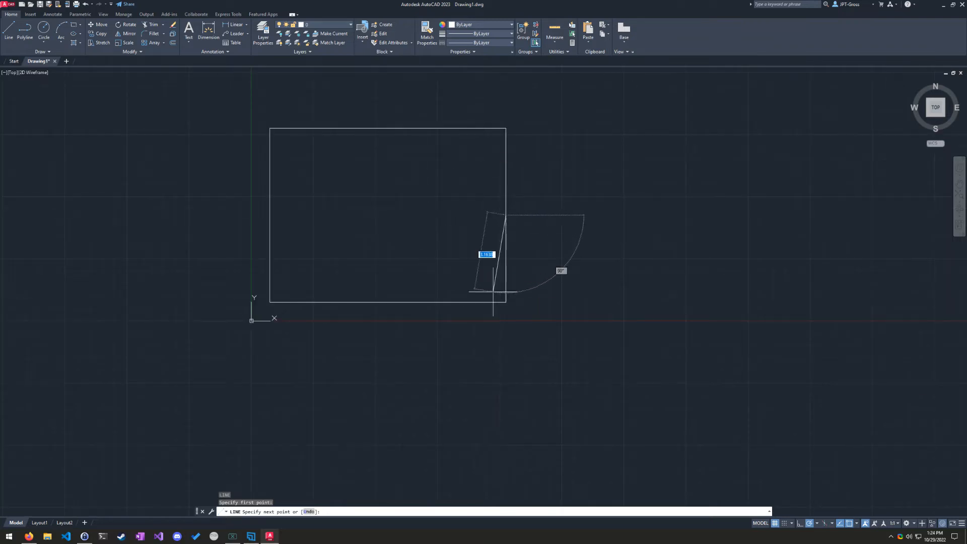
pyautogui.moveTo(595, 278); pyautogui.dragTo(631, 359, button='middle')
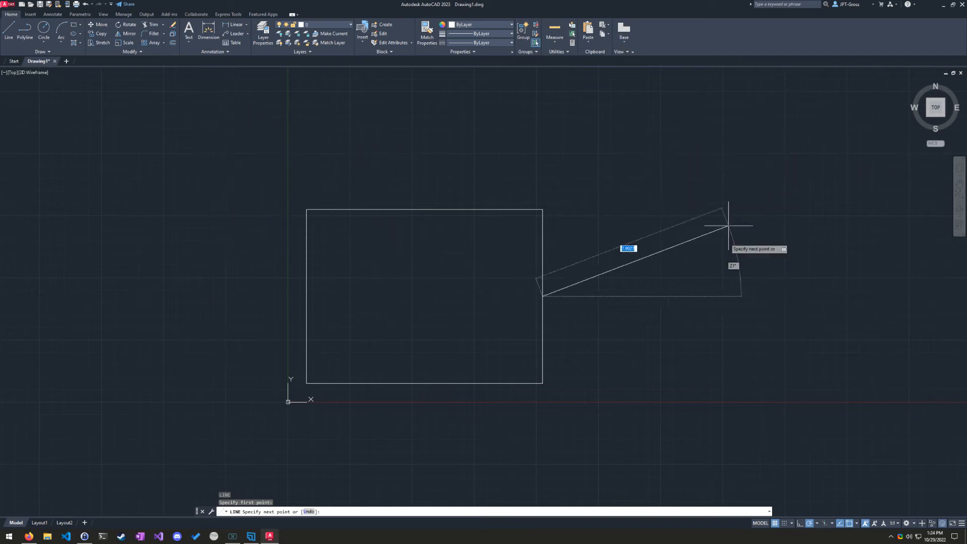
pyautogui.scroll(10, 541, 320)
pyautogui.moveTo(678, 304); pyautogui.dragTo(585, 543, button='middle')
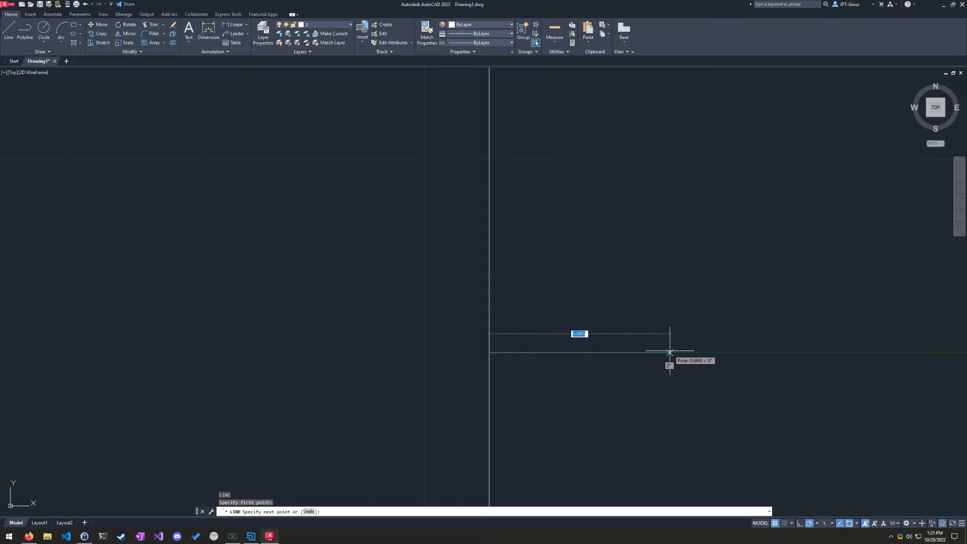
pyautogui.write('0')
pyautogui.press('Return')
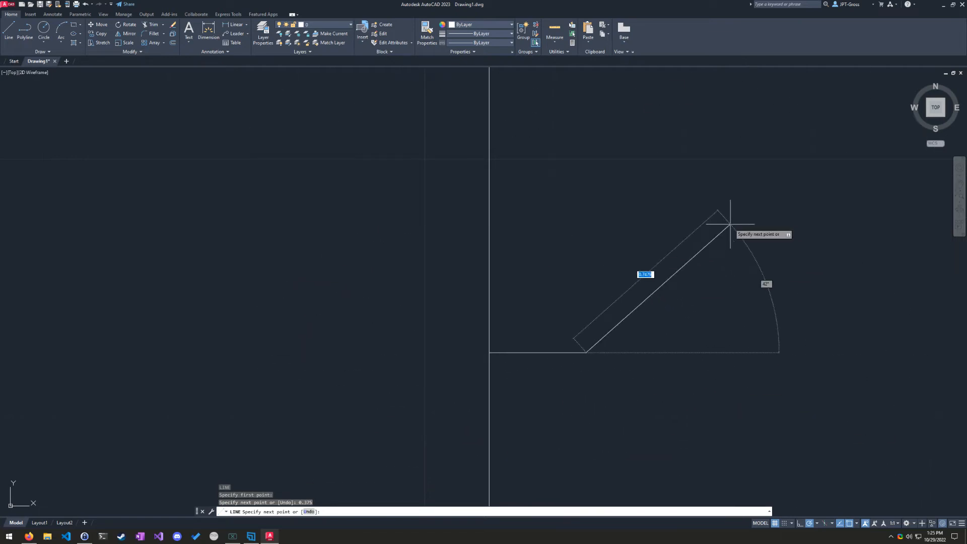
pyautogui.press('Escape')
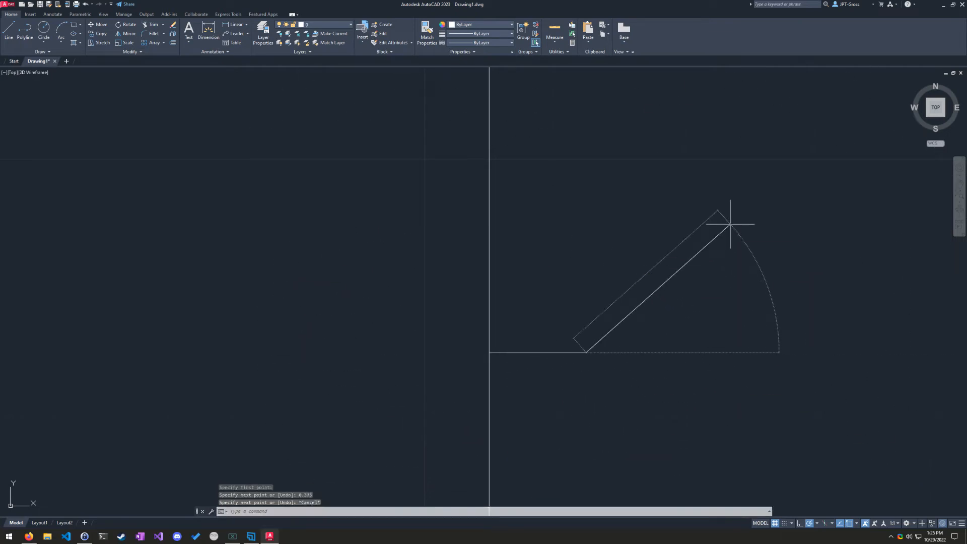
pyautogui.scroll(-3, 680, 392)
pyautogui.scroll(-2, 680, 392)
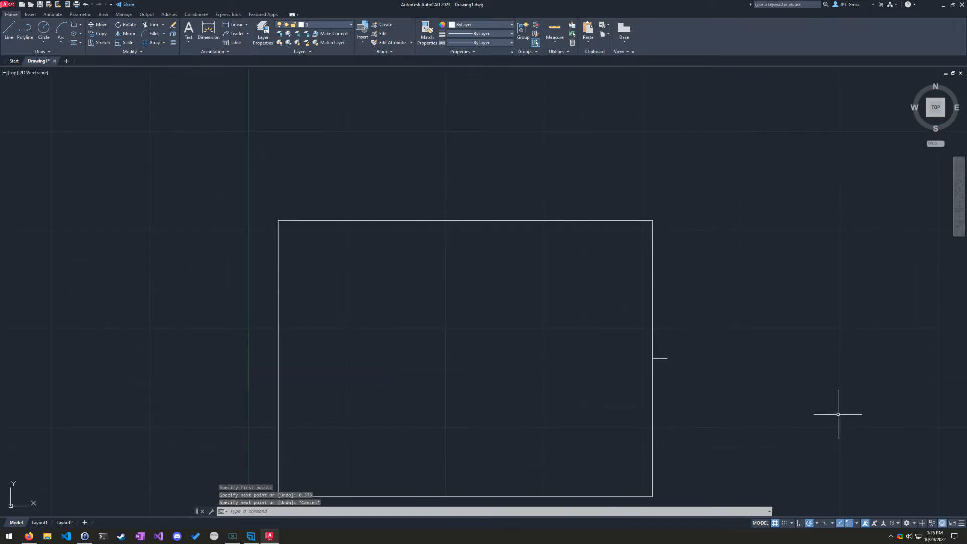
pyautogui.moveTo(811, 430); pyautogui.dragTo(796, 378, button='middle')
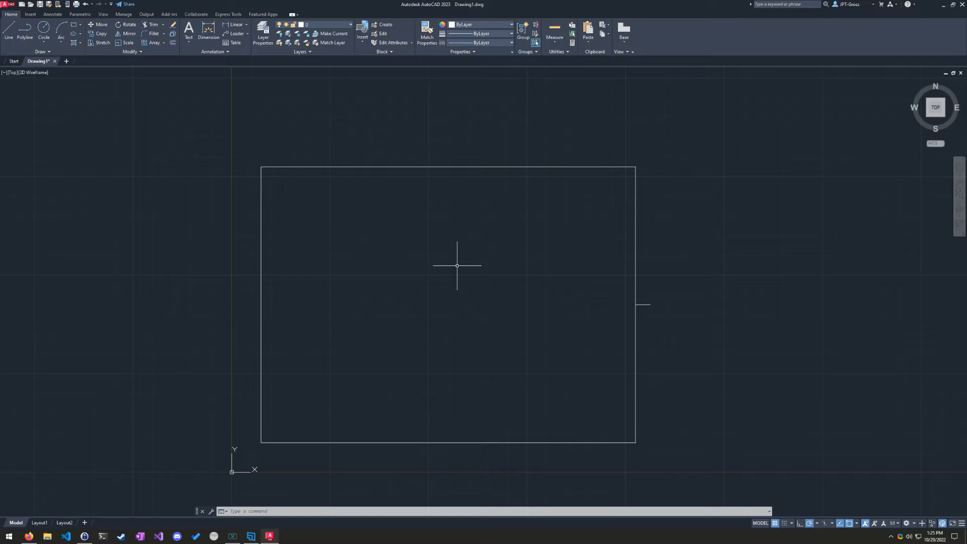
pyautogui.write('l')
pyautogui.press('Return')
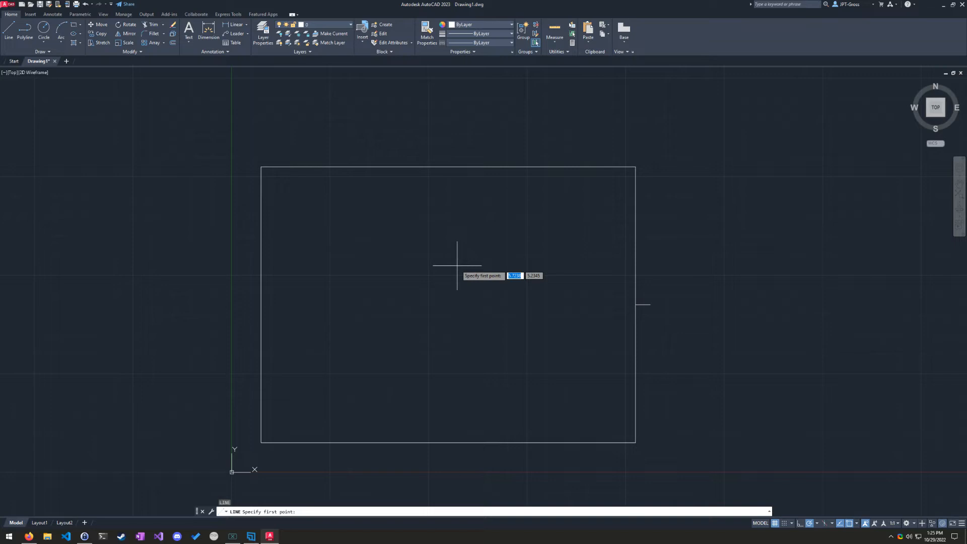
pyautogui.press('Escape')
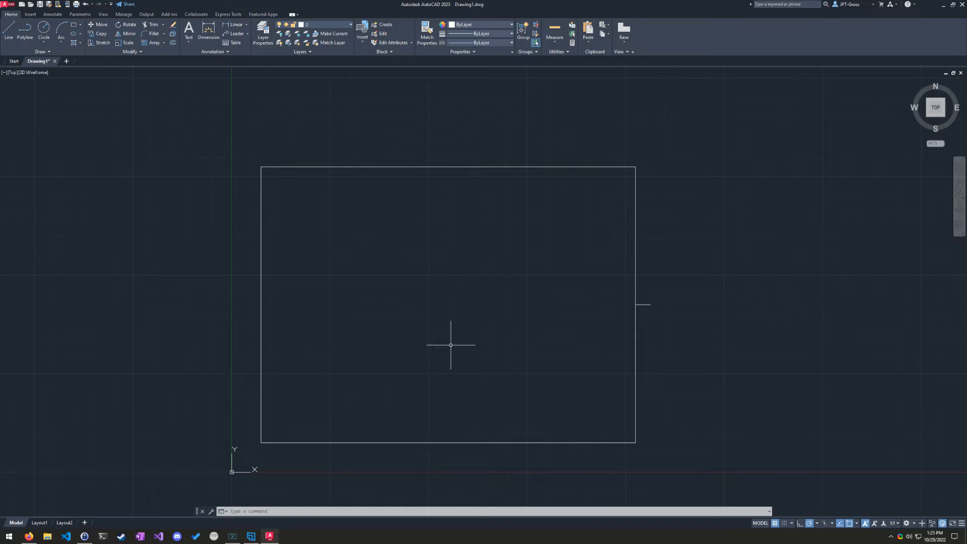
# Step: Draw a 0.375-unit vertical line upward from the midpoint of the rectangle's top edge
pyautogui.write('l')
pyautogui.press('Return')
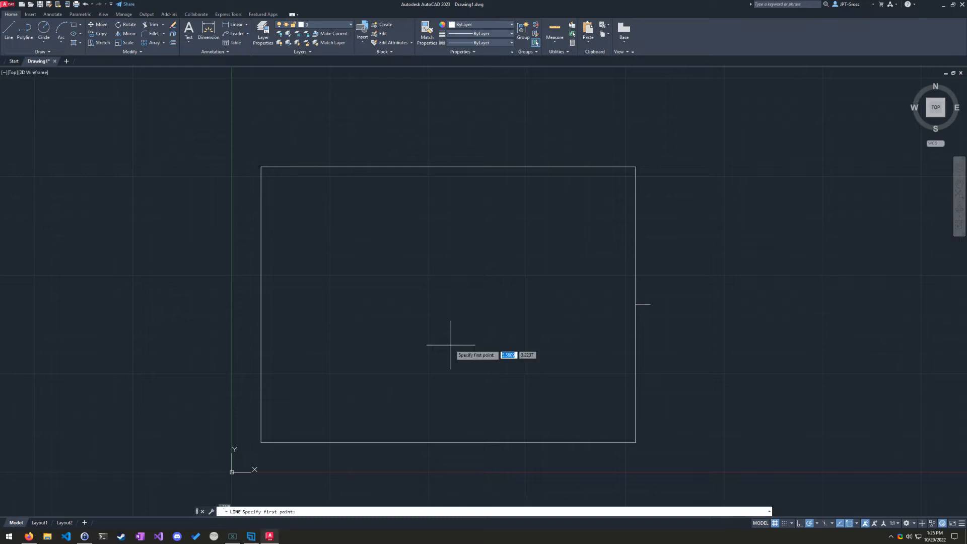
pyautogui.click(449, 166)
pyautogui.moveTo(531, 230); pyautogui.dragTo(516, 353, button='middle')
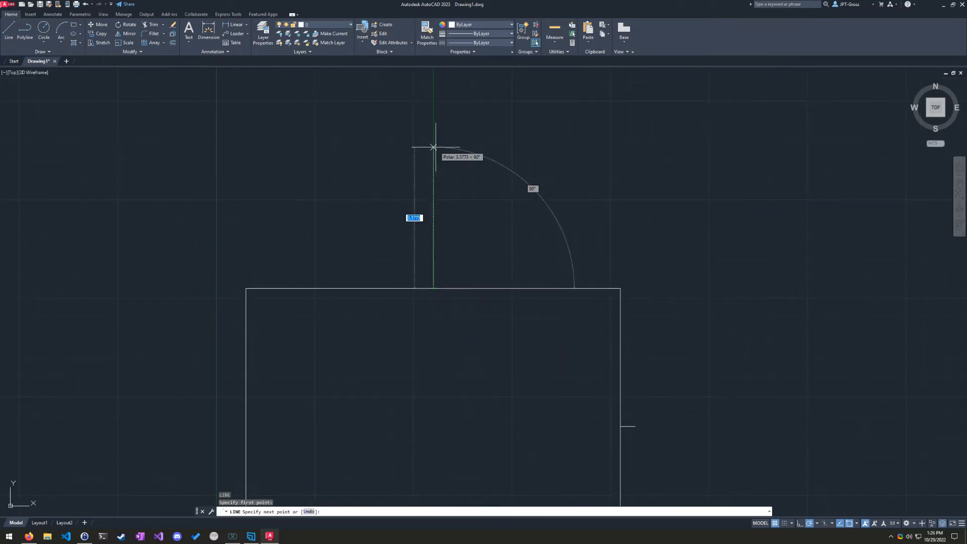
pyautogui.write('0')
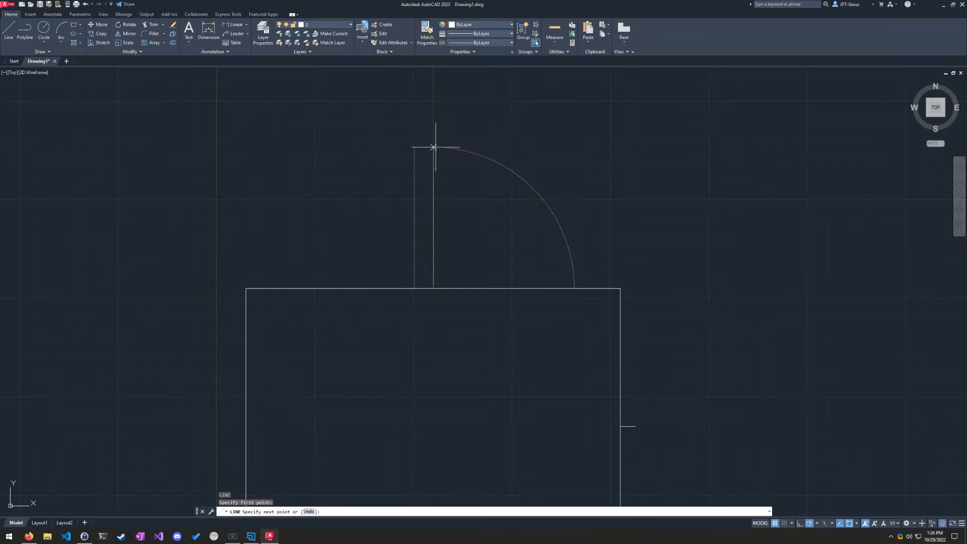
pyautogui.press('Return')
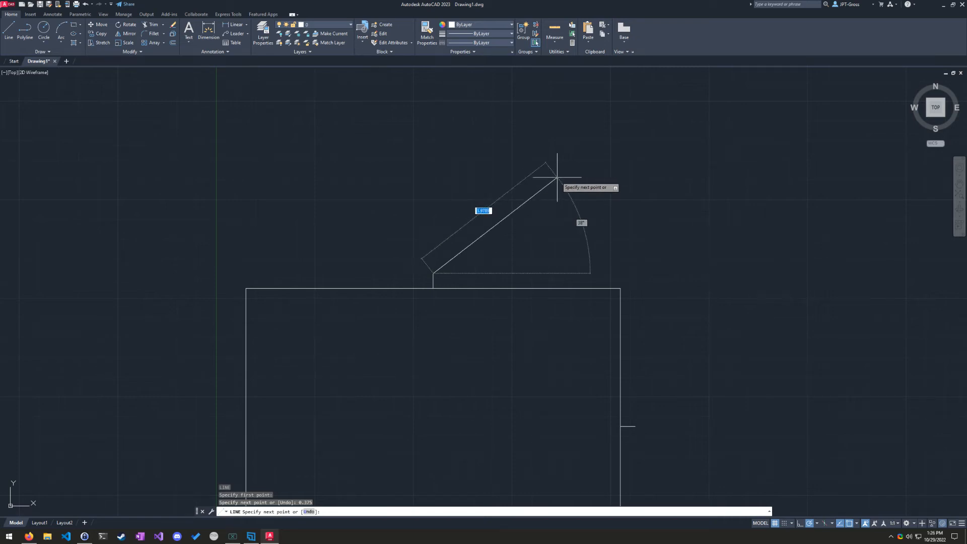
pyautogui.press('Return')
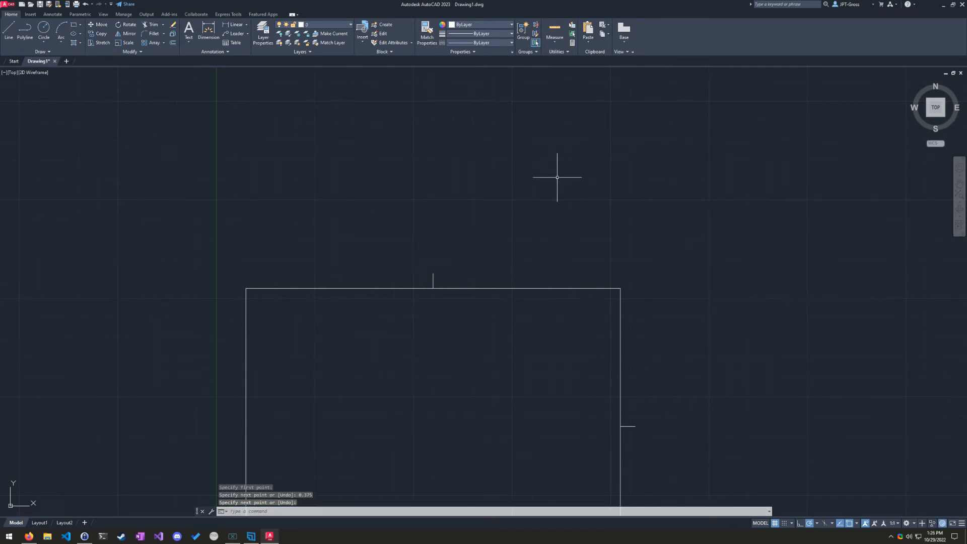
# Step: Draw a 0.375-unit horizontal line outward from the midpoint of the rectangle's left edge
pyautogui.press('Return')
pyautogui.moveTo(367, 385); pyautogui.dragTo(450, 287, button='middle')
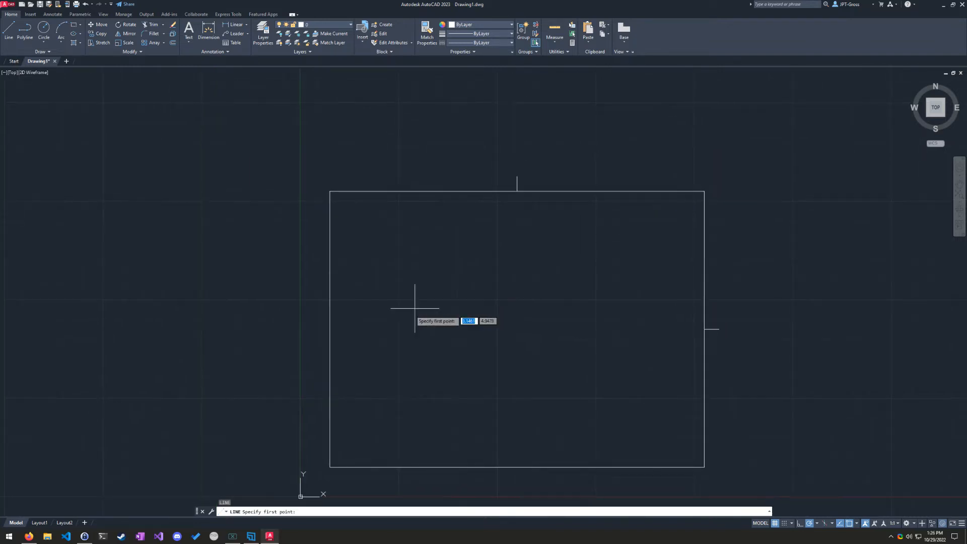
pyautogui.click(330, 329)
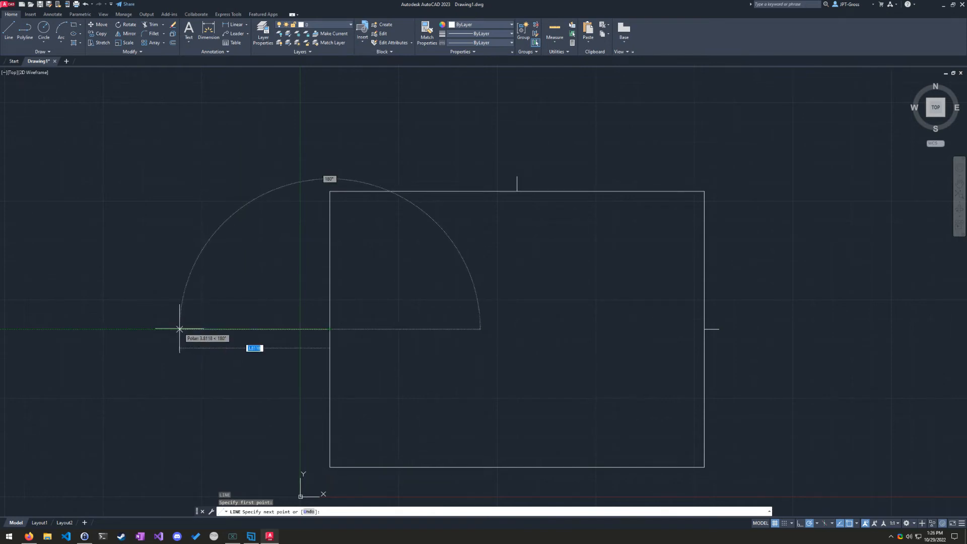
pyautogui.write('0.3')
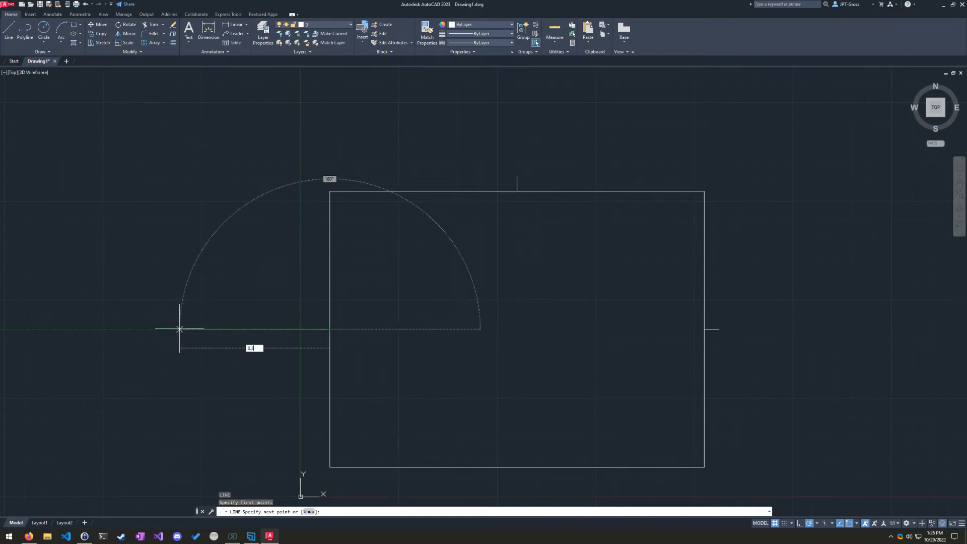
pyautogui.write('75')
pyautogui.press('Return')
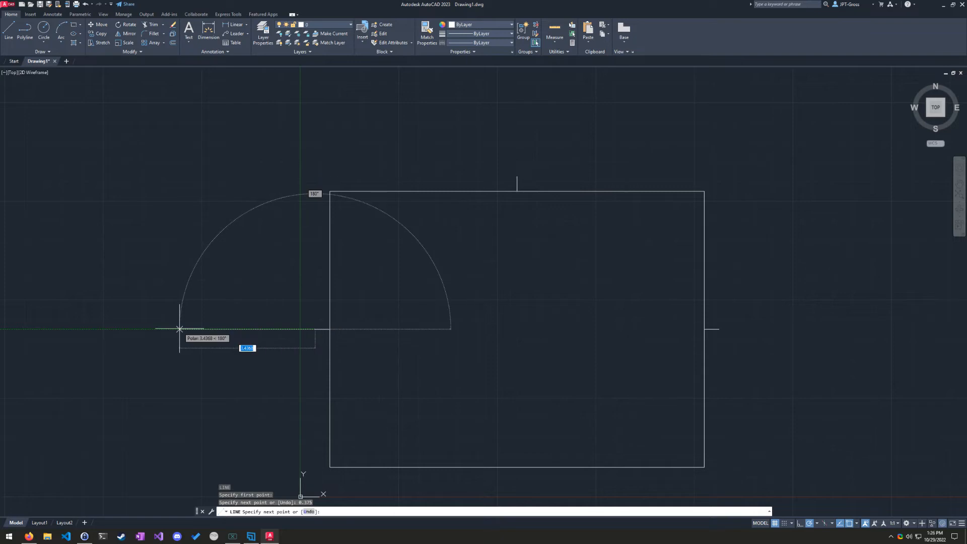
pyautogui.press('Return')
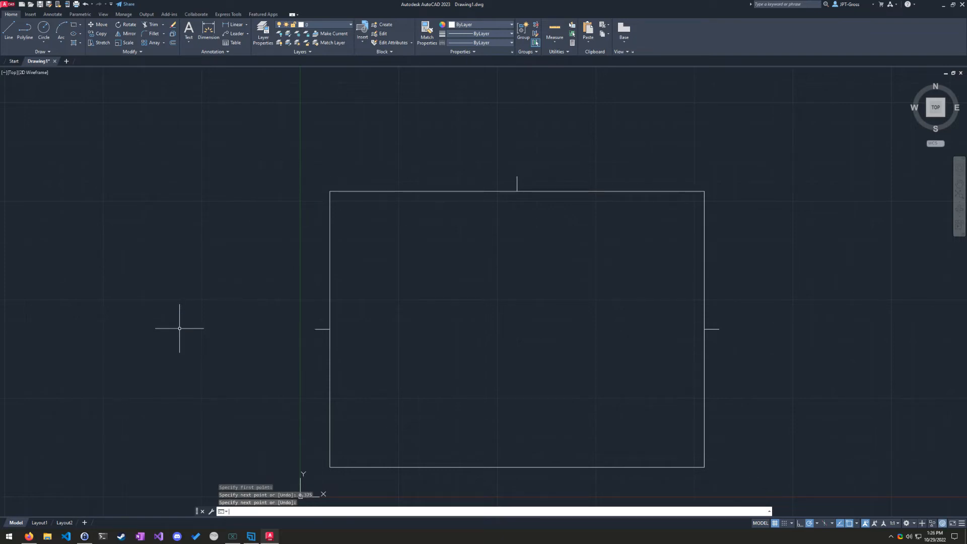
# Step: Draw a 0.375-unit vertical line downward from the midpoint of the rectangle's bottom edge
pyautogui.press('Return')
pyautogui.moveTo(517, 375); pyautogui.dragTo(508, 254, button='middle')
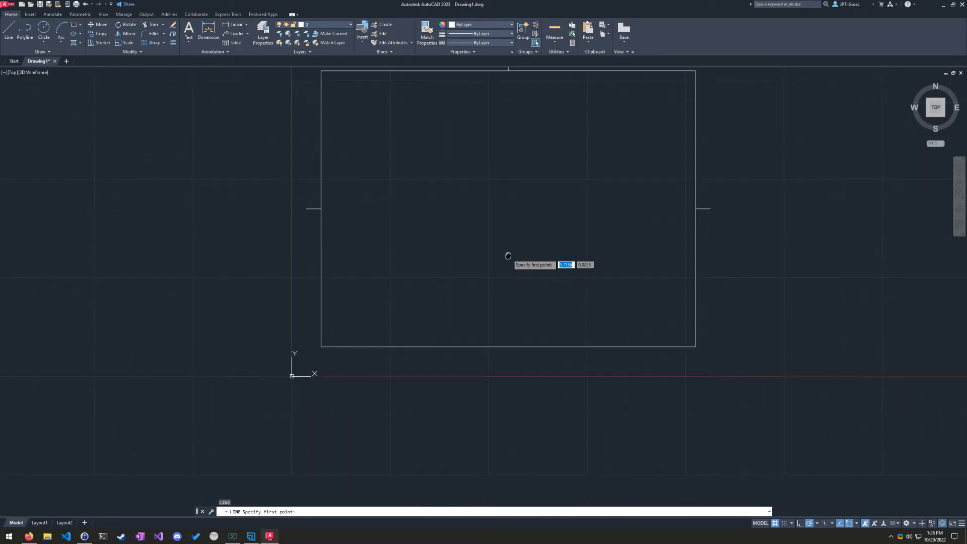
pyautogui.click(509, 347)
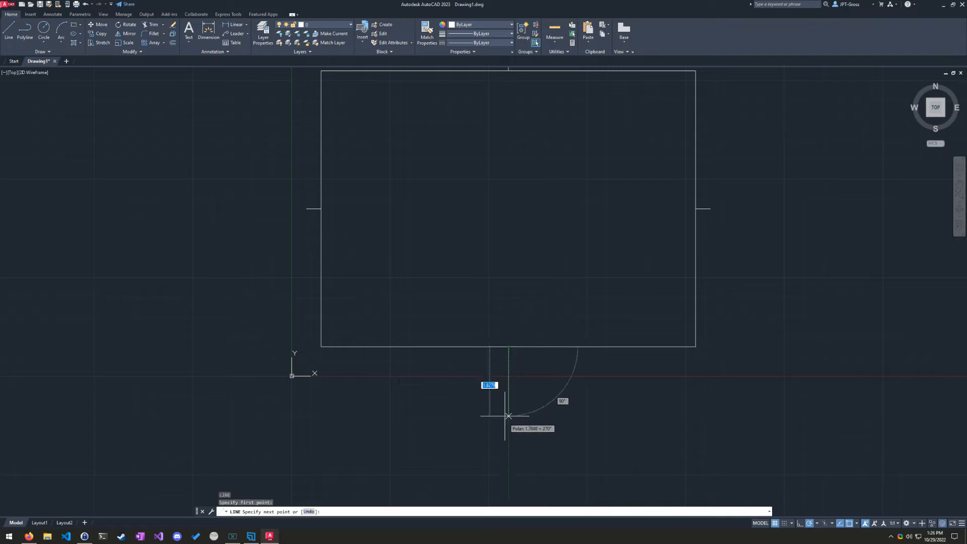
pyautogui.write('0.375')
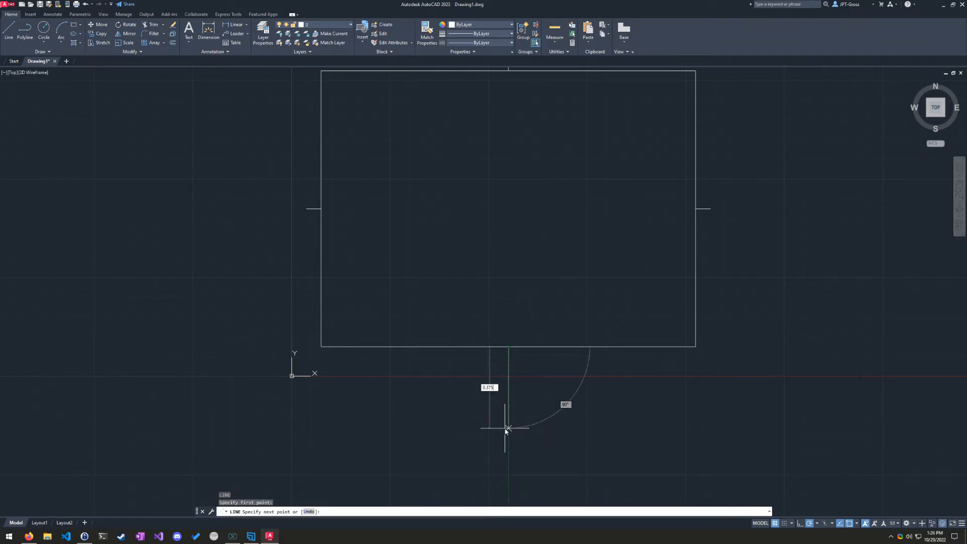
pyautogui.press('Return')
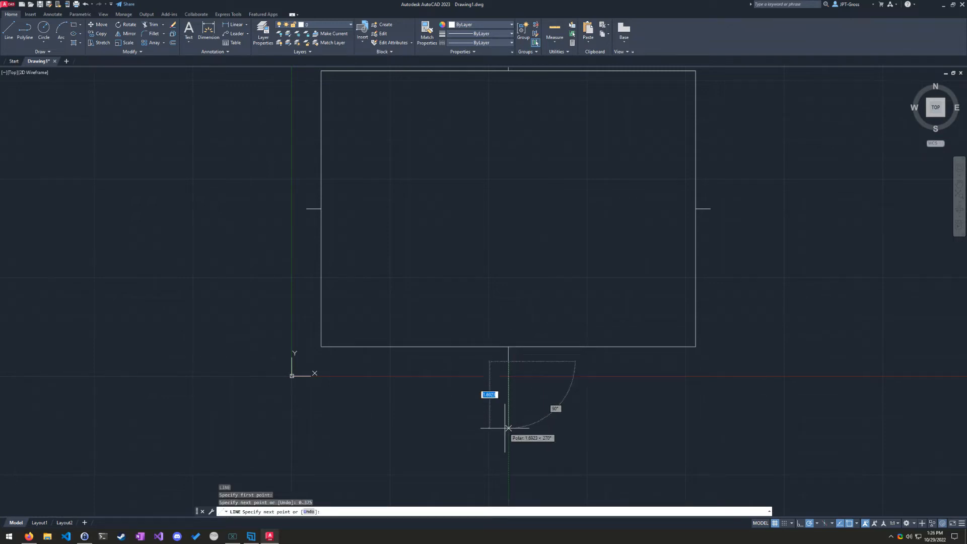
pyautogui.press('Return')
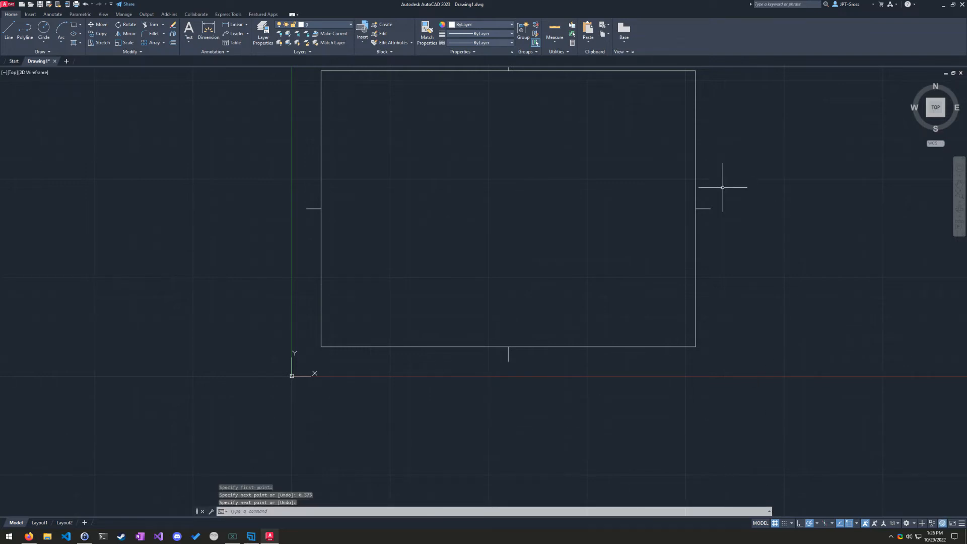
# Step: Draw a horizontal line from 1 unit below the right midpoint tick's outer end to the rectangle's right edge, using object snap tracking
pyautogui.moveTo(560, 202); pyautogui.dragTo(561, 270, button='middle')
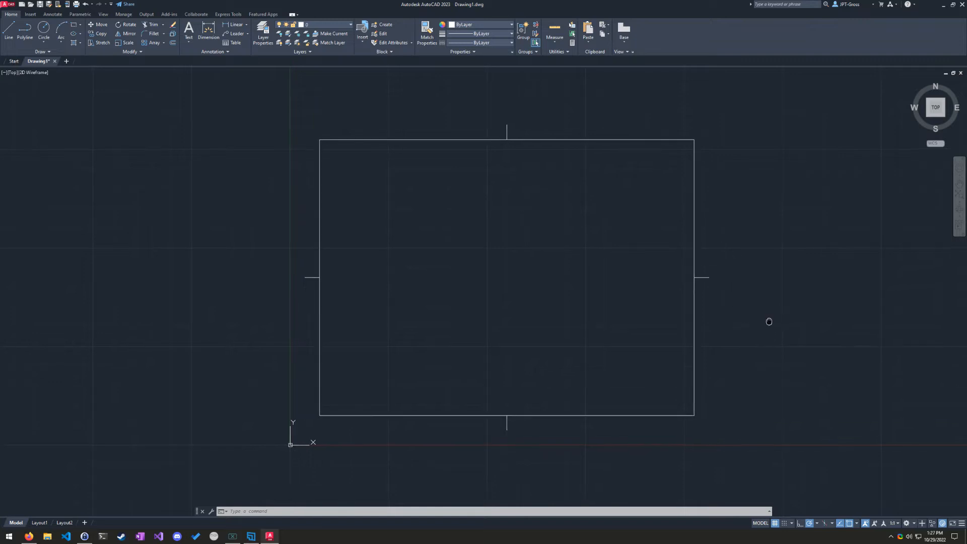
pyautogui.moveTo(766, 321); pyautogui.dragTo(664, 310, button='middle')
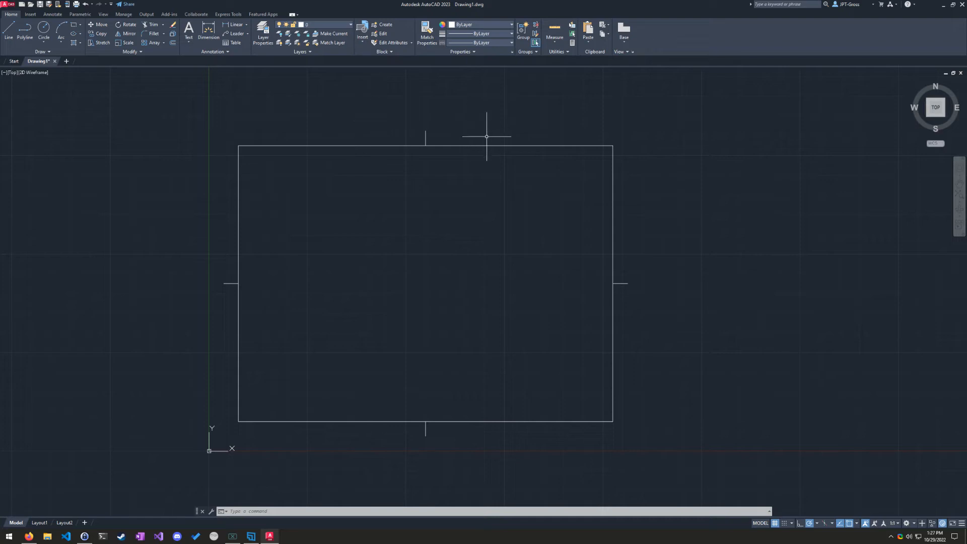
pyautogui.scroll(2, 677, 306)
pyautogui.moveTo(615, 287); pyautogui.dragTo(635, 377, button='middle')
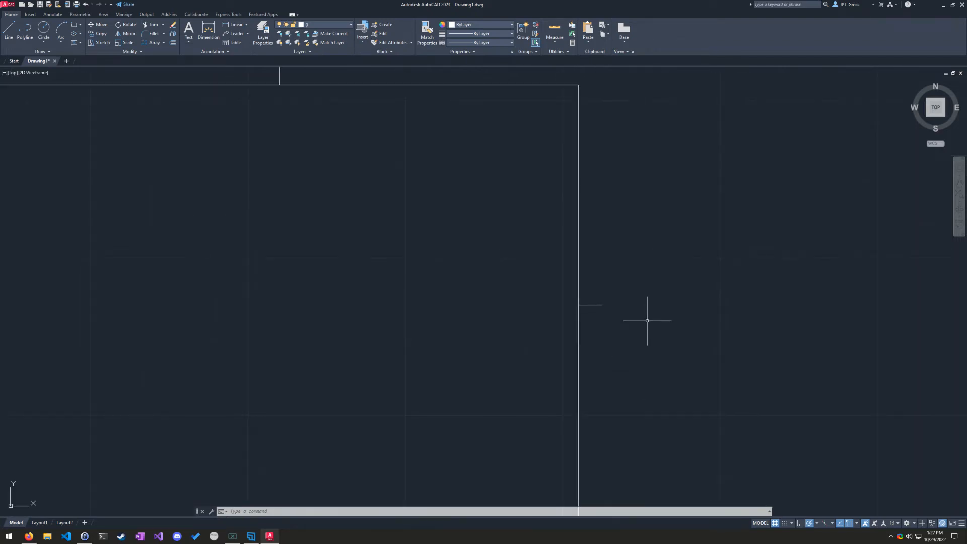
pyautogui.press('l')
pyautogui.press('Return')
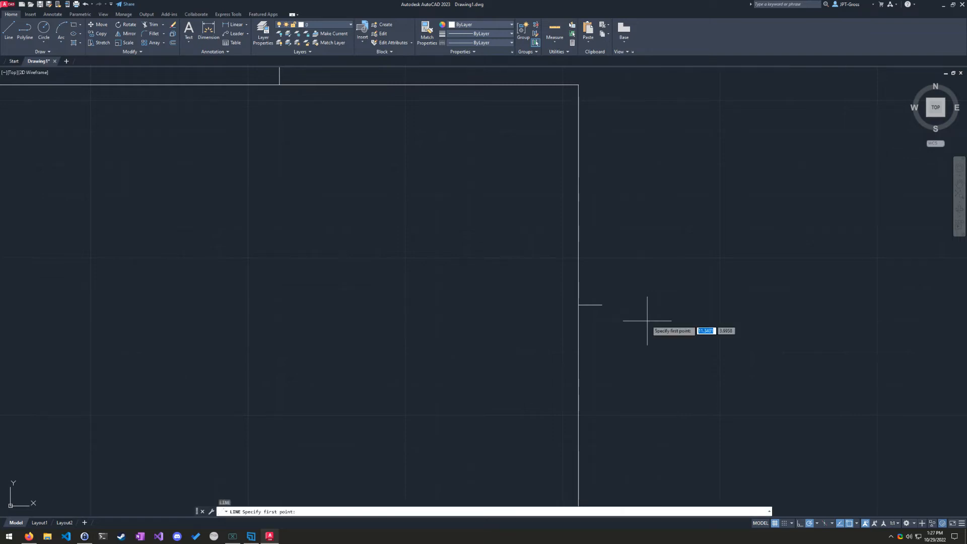
pyautogui.moveTo(640, 350); pyautogui.dragTo(639, 270, button='middle')
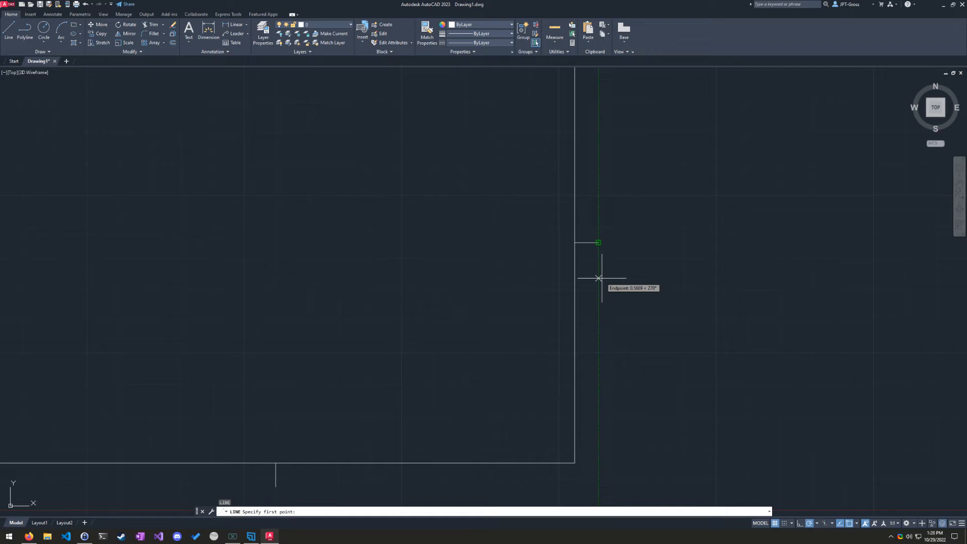
pyautogui.press('Return')
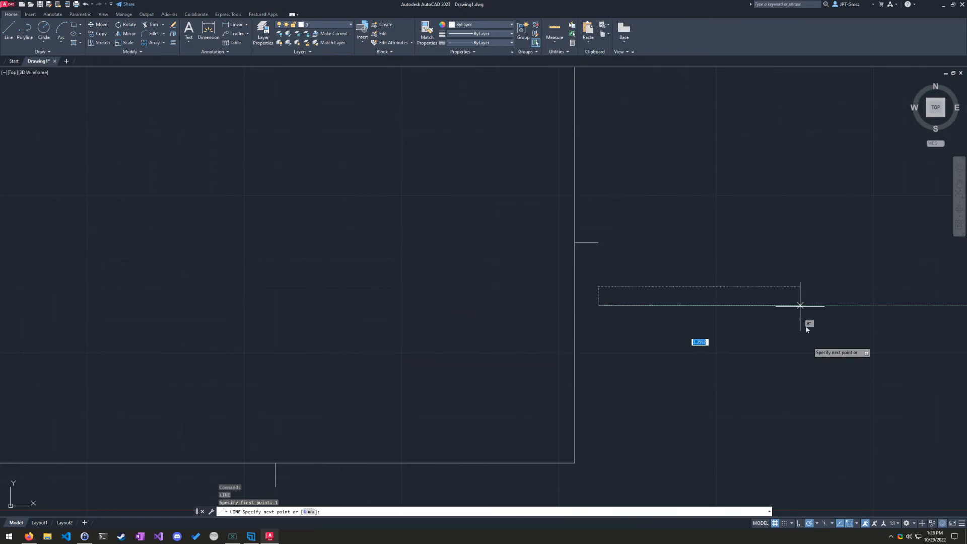
pyautogui.scroll(2, 699, 358)
pyautogui.moveTo(512, 301); pyautogui.dragTo(631, 422, button='middle')
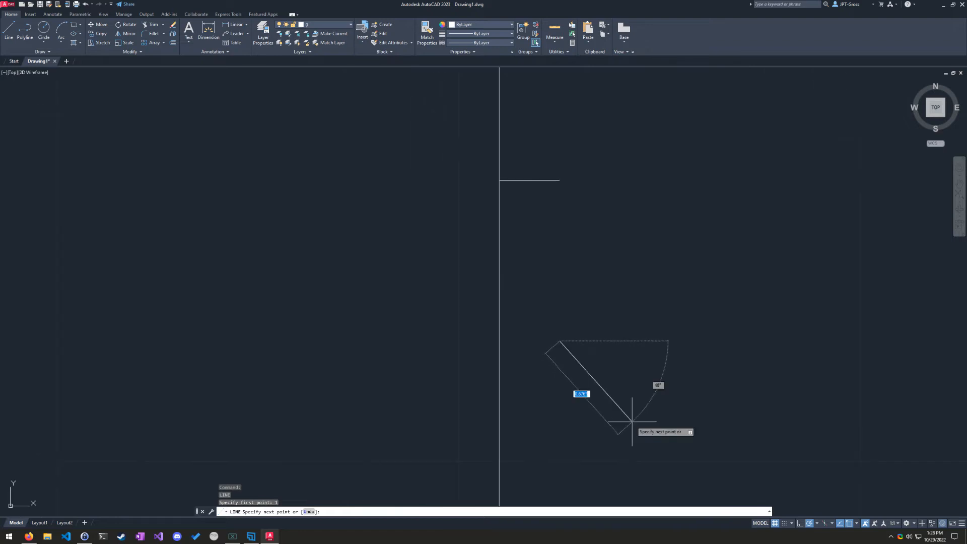
pyautogui.scroll(2, 558, 378)
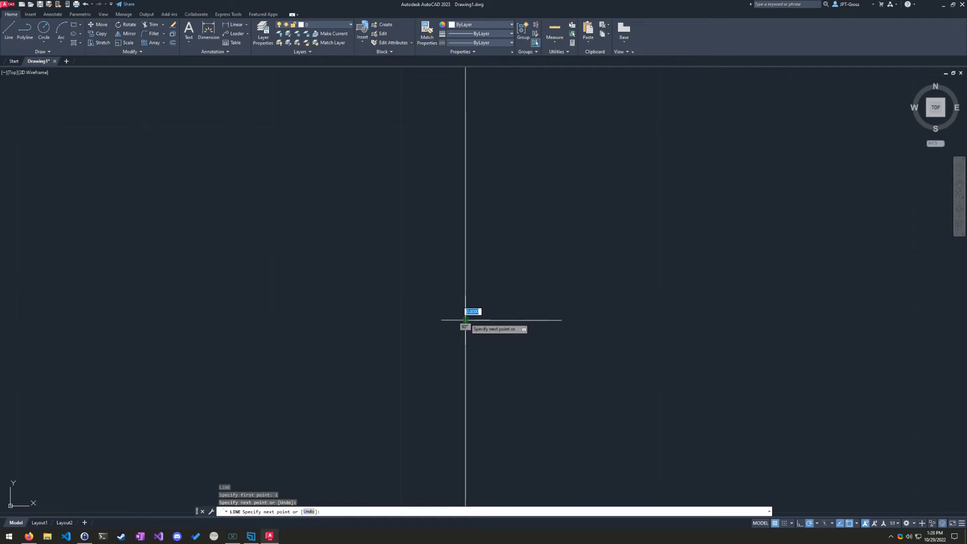
pyautogui.scroll(-3, 273, 204)
pyautogui.scroll(-4, 275, 210)
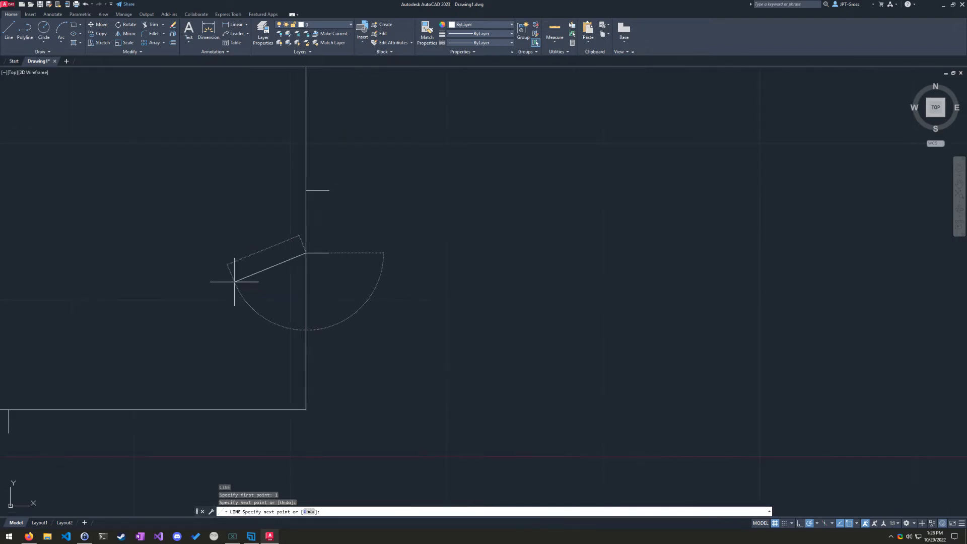
pyautogui.scroll(2, 234, 276)
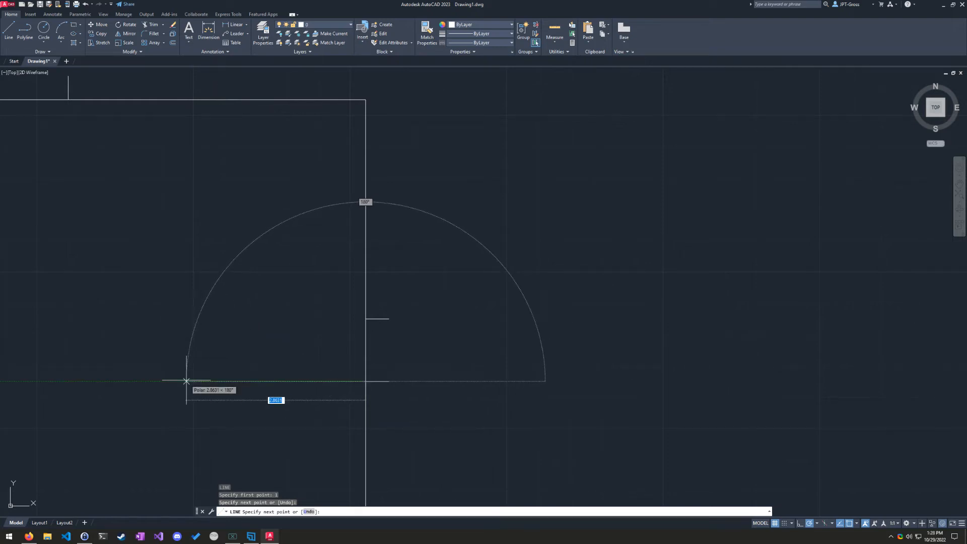
pyautogui.press('Return')
# Step: Draw a horizontal line from 1 unit above the right midpoint tick's outer end to the rectangle's right edge
pyautogui.press('Return')
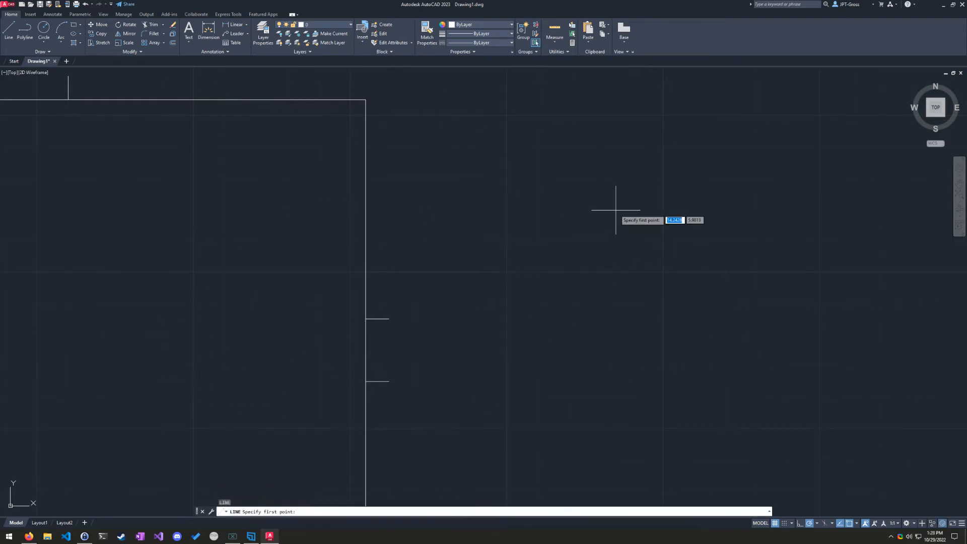
pyautogui.moveTo(415, 306)
pyautogui.mouseDown(button='middle')
pyautogui.moveTo(447, 313)
pyautogui.moveTo(442, 297)
pyautogui.mouseUp(button='middle')
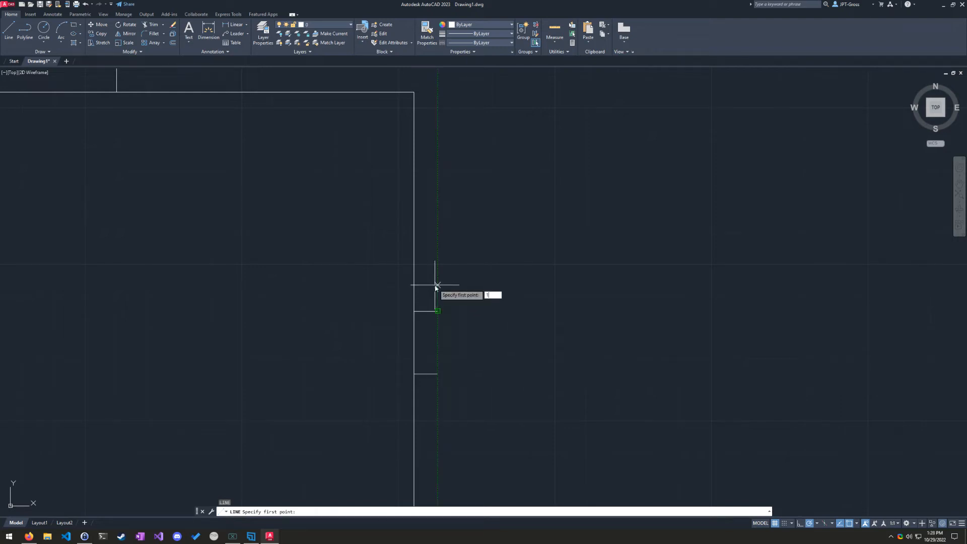
pyautogui.press('Return')
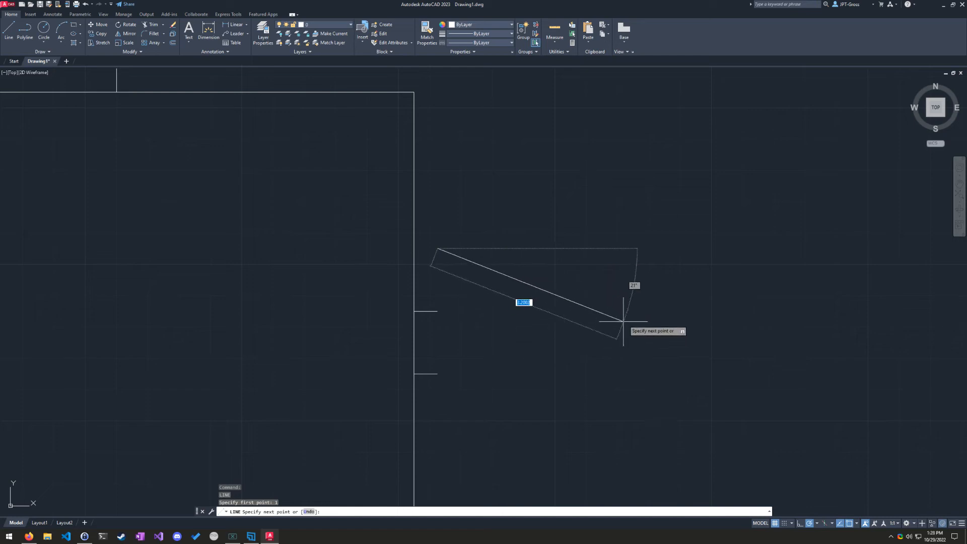
pyautogui.scroll(8, 426, 216)
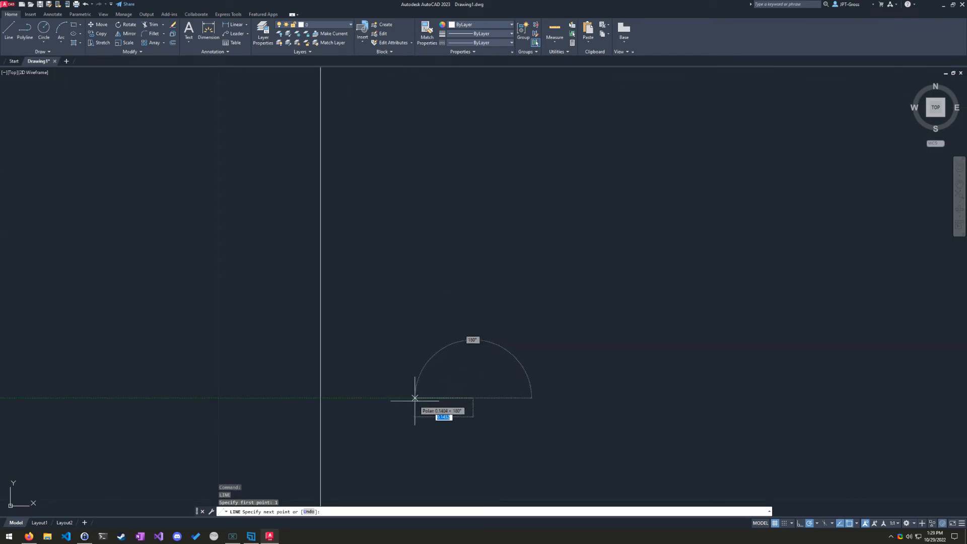
pyautogui.click(321, 398)
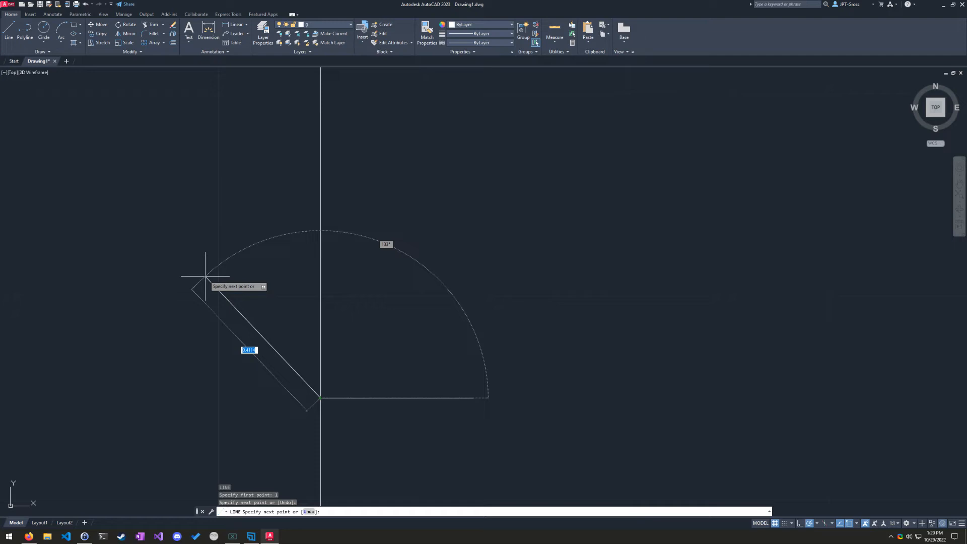
pyautogui.press('Return')
# Step: Draw a vertical line from 1 unit right of the top midpoint tick's outer end down to the rectangle's top edge
pyautogui.scroll(-6, 204, 279)
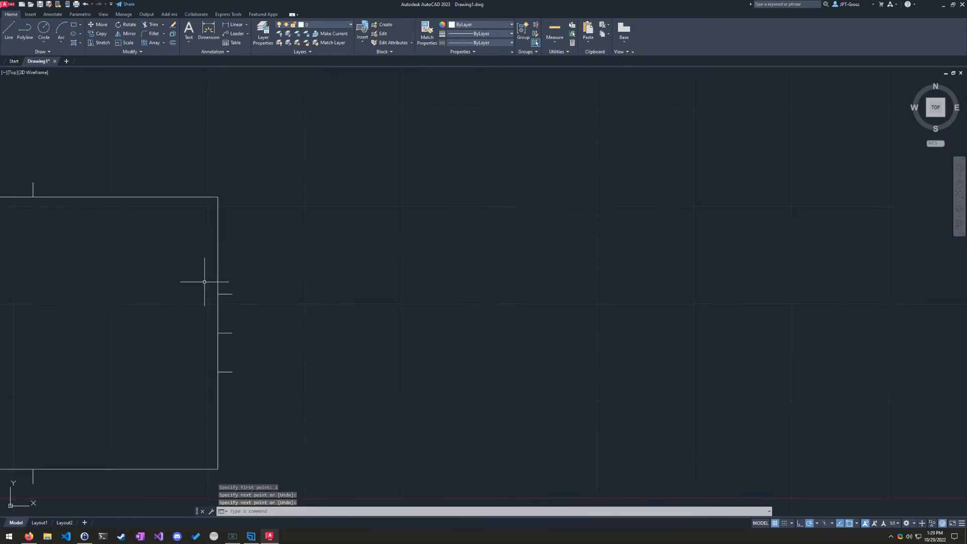
pyautogui.press('Return')
pyautogui.moveTo(162, 313)
pyautogui.mouseDown(button='middle')
pyautogui.moveTo(424, 300)
pyautogui.moveTo(549, 280)
pyautogui.mouseUp(button='middle')
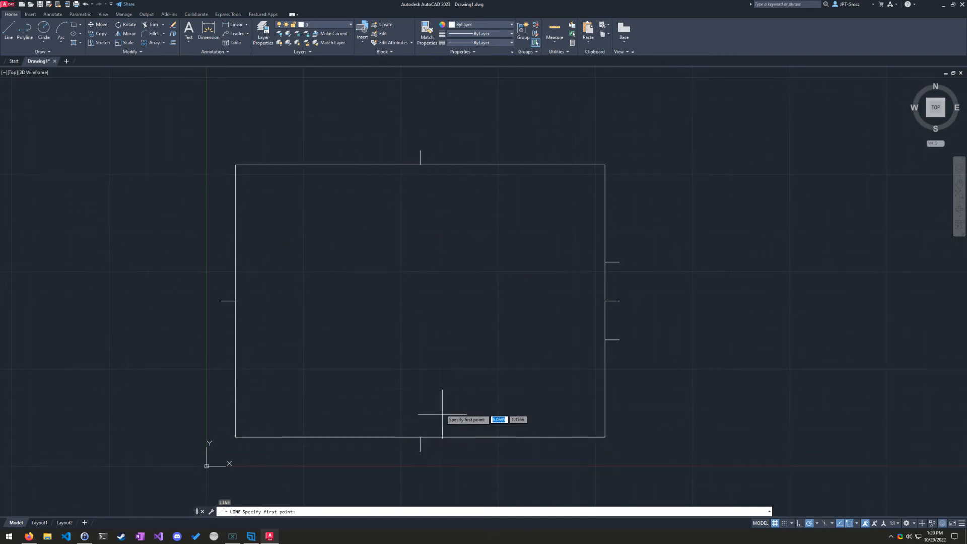
pyautogui.scroll(5, 442, 360)
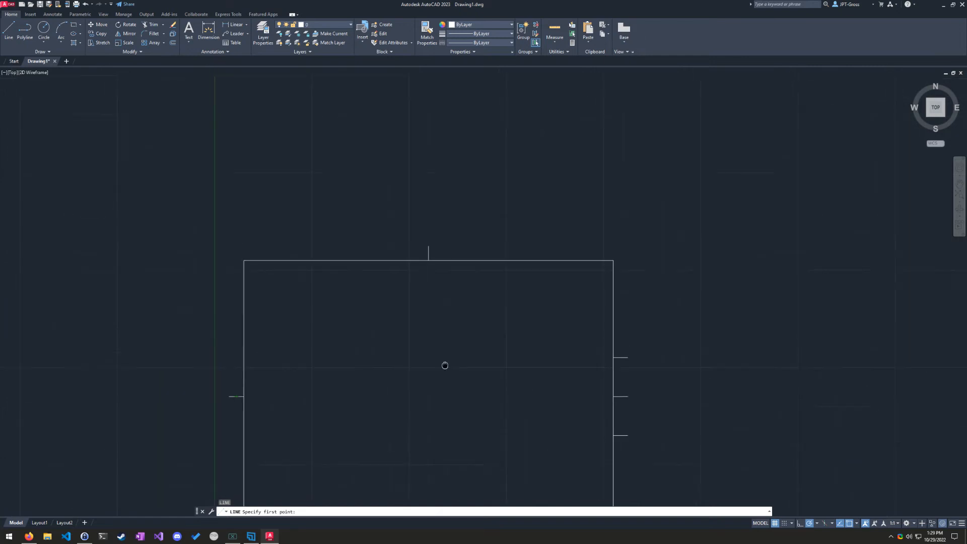
pyautogui.moveTo(430, 387); pyautogui.dragTo(467, 419, button='middle')
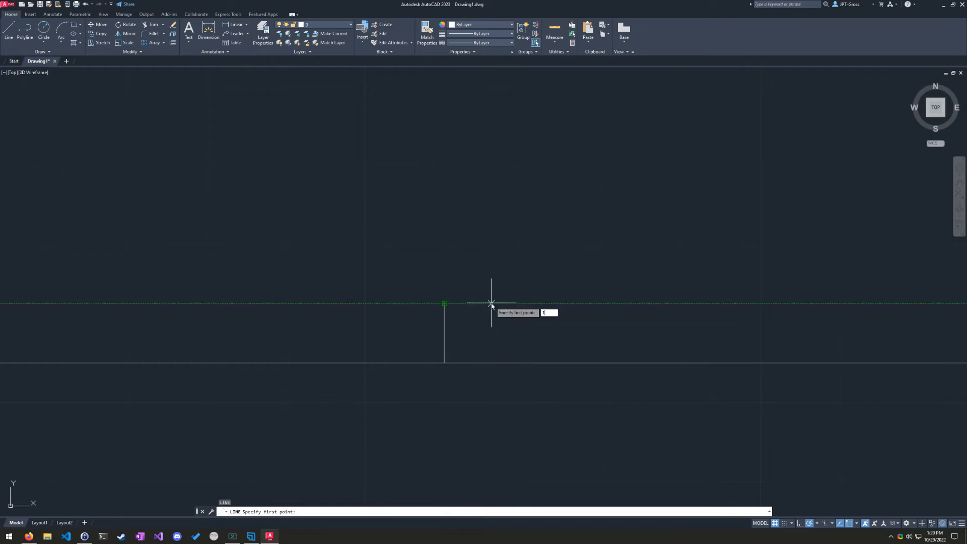
pyautogui.press('Return')
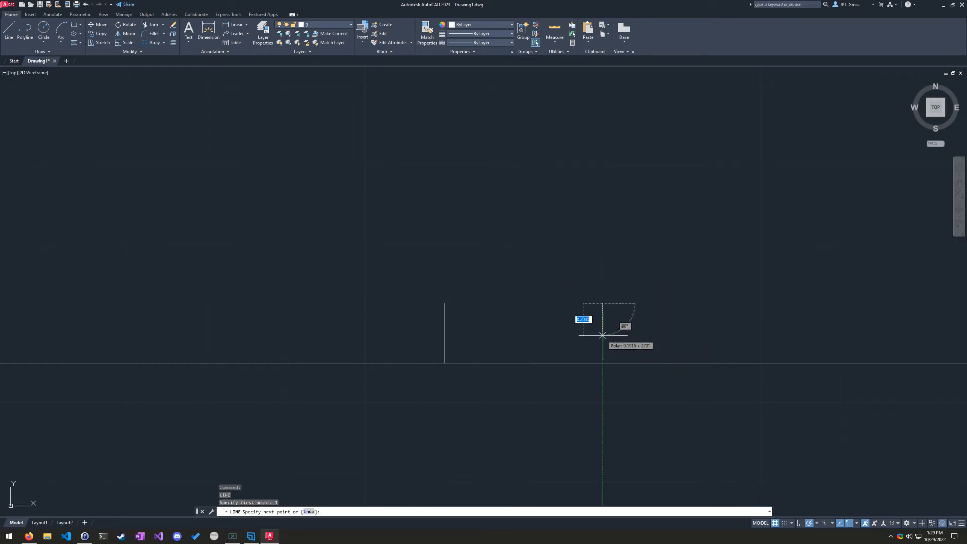
pyautogui.click(603, 304)
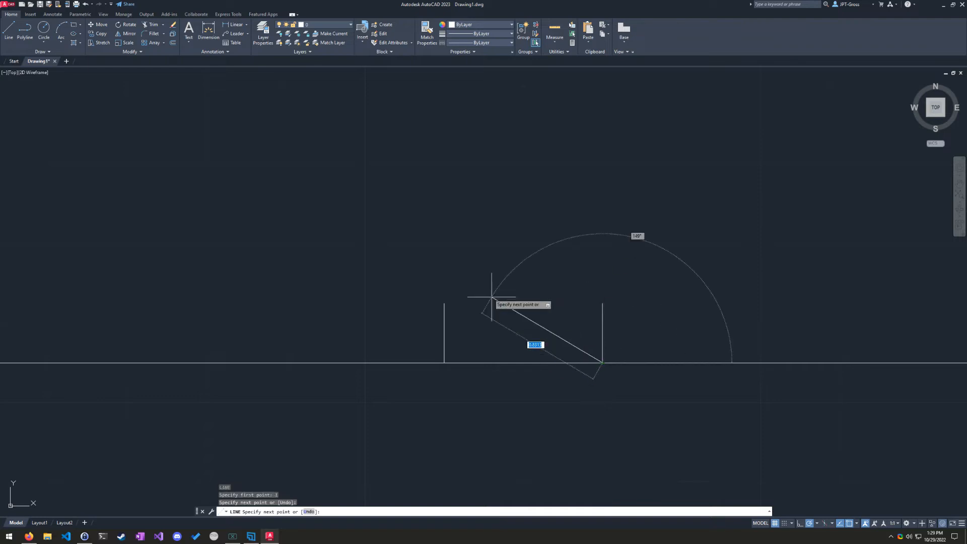
pyautogui.press('Return')
# Step: Draw a vertical line from 1 unit left of the top midpoint tick's outer end down to the rectangle's top edge
pyautogui.press('Return')
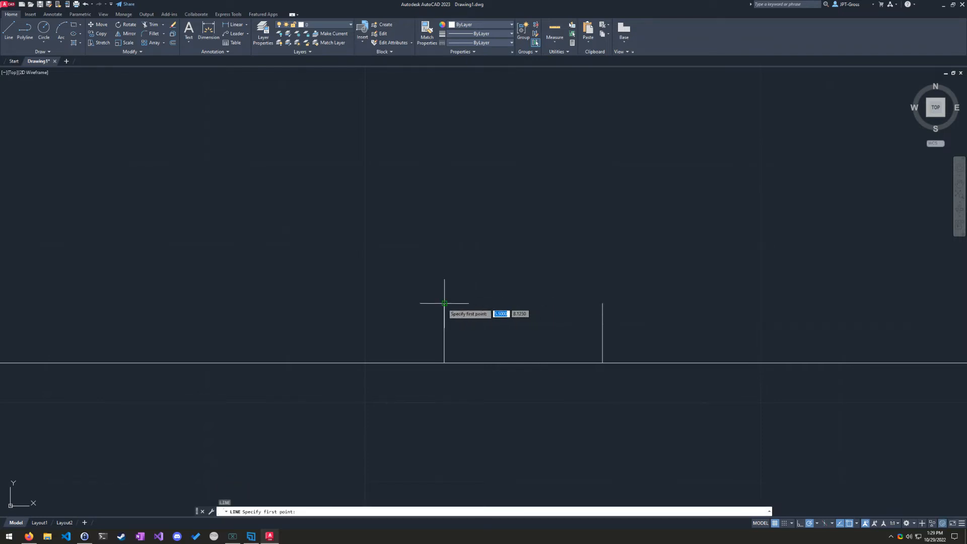
pyautogui.write('1')
pyautogui.press('Return')
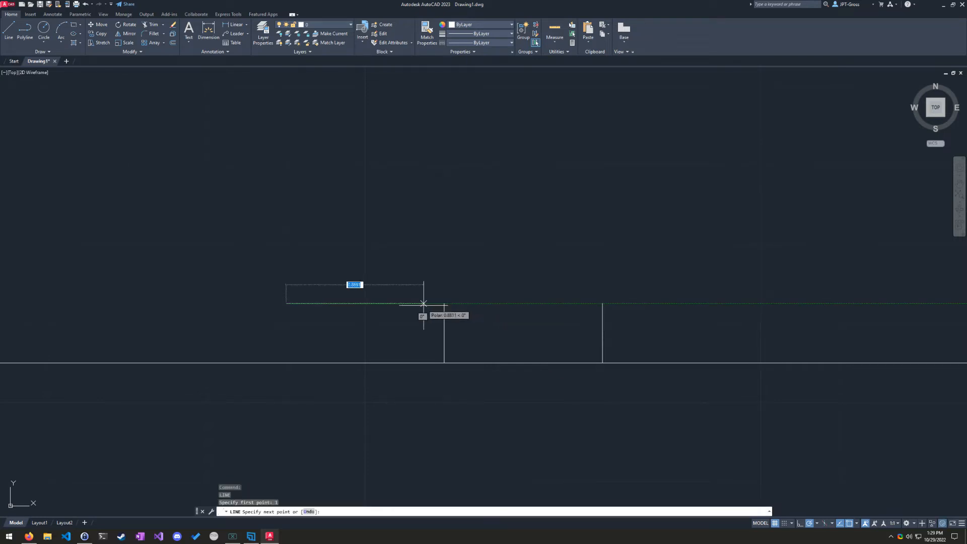
pyautogui.click(286, 363)
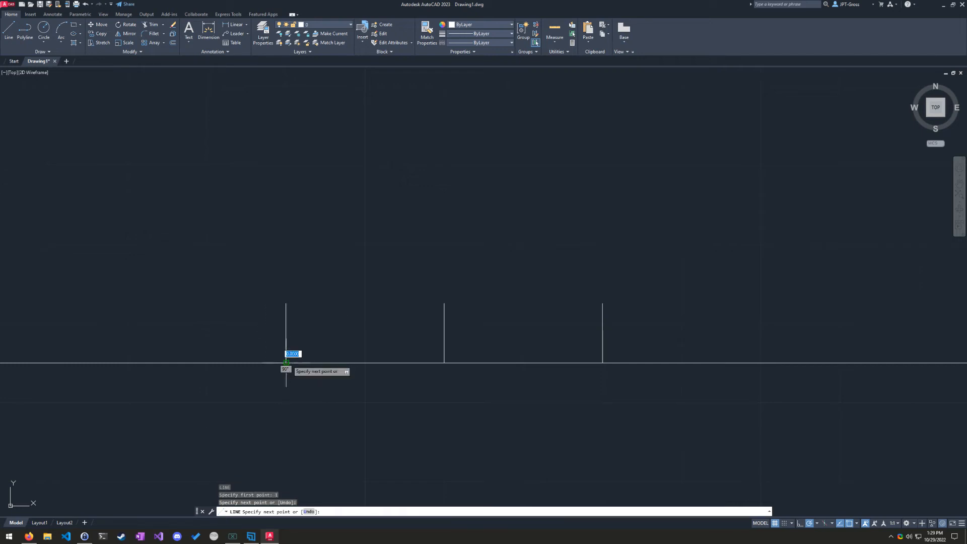
pyautogui.press('Return')
# Step: Draw a horizontal line from 1 unit above the left midpoint tick's outer end to the rectangle's left edge
pyautogui.press('Return')
pyautogui.scroll(-5, 171, 319)
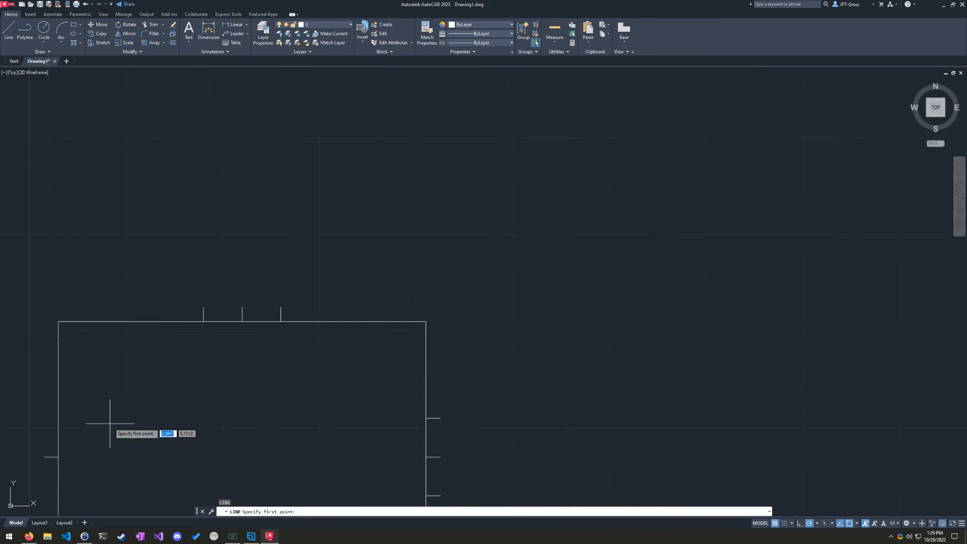
pyautogui.moveTo(113, 423); pyautogui.dragTo(546, 262, button='middle')
pyautogui.scroll(4, 478, 275)
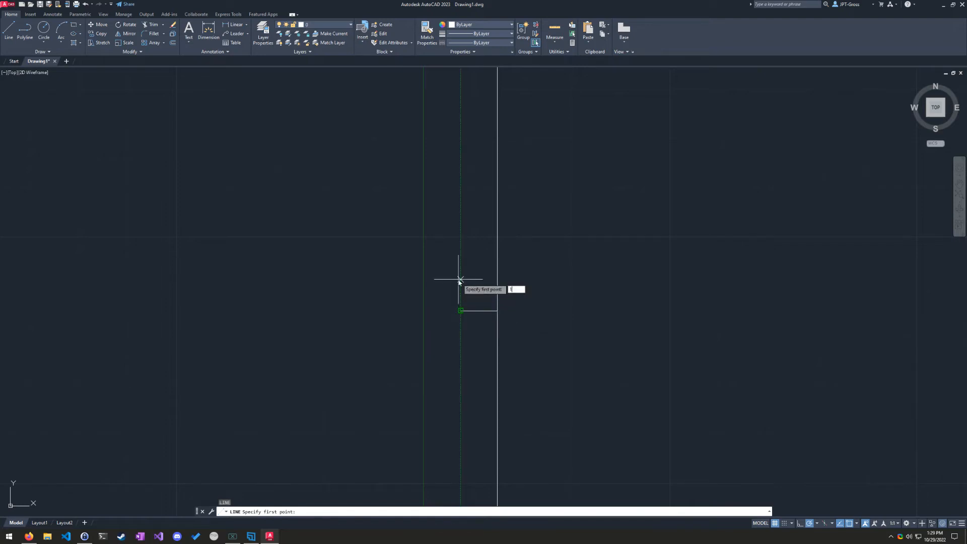
pyautogui.press('Return')
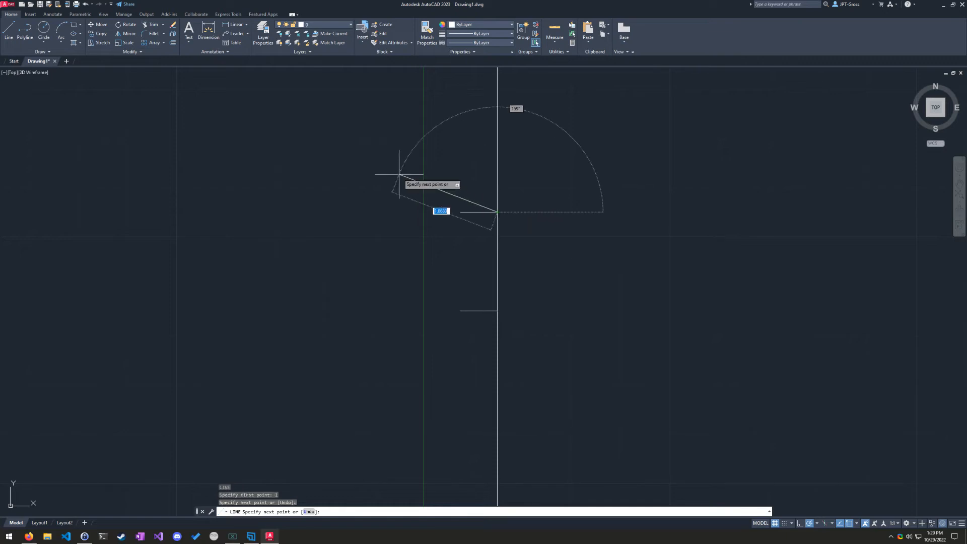
pyautogui.press('Escape')
# Step: Draw a horizontal line from 1 unit below the left midpoint tick's outer end to the rectangle's left edge
pyautogui.press('Return')
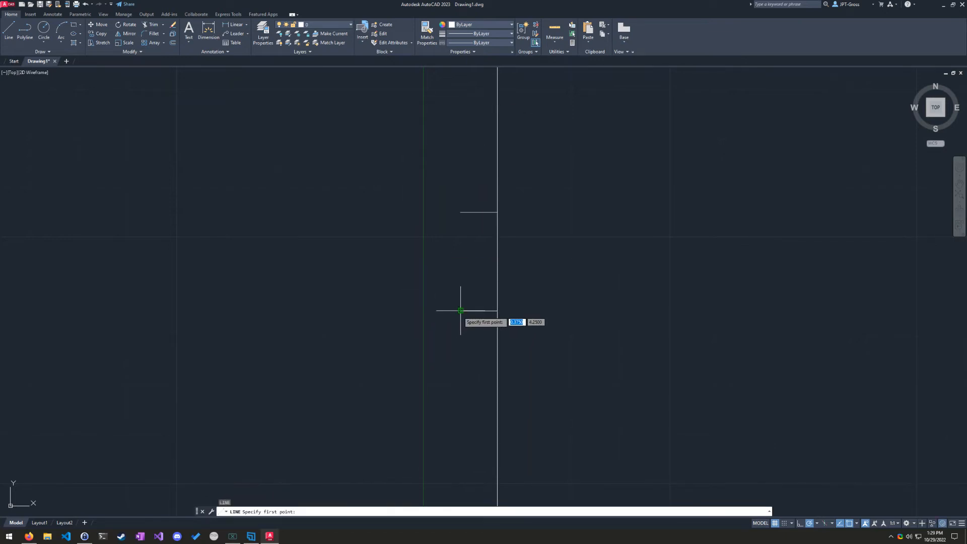
pyautogui.write('1')
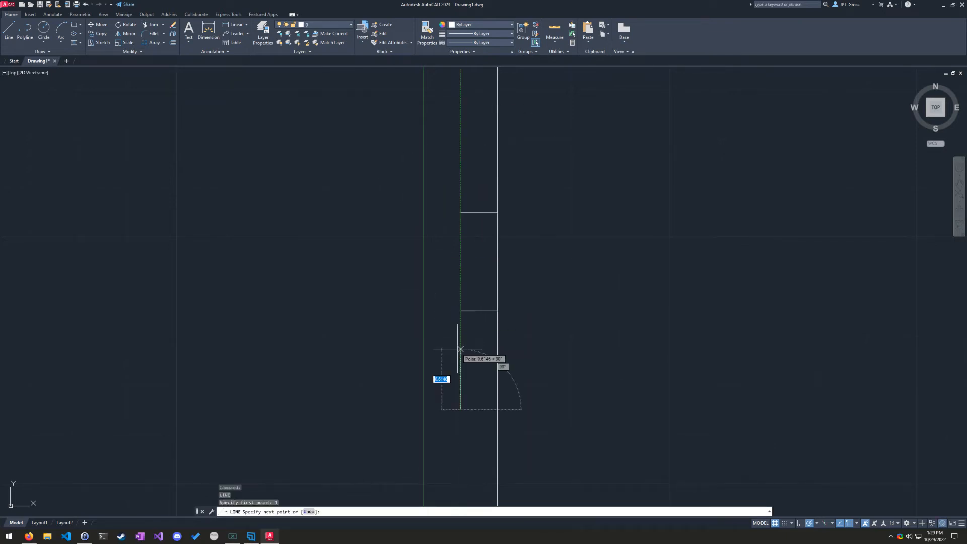
pyautogui.press('Return')
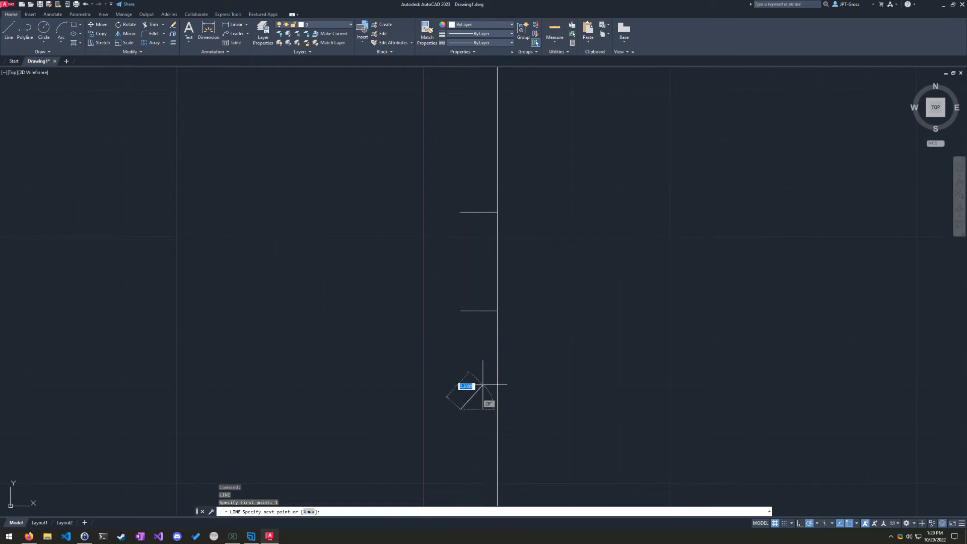
pyautogui.click(500, 411)
pyautogui.press('Return')
# Step: Draw a vertical line from 1 unit right of the bottom midpoint tick's outer end up to the rectangle's bottom edge
pyautogui.press('Return')
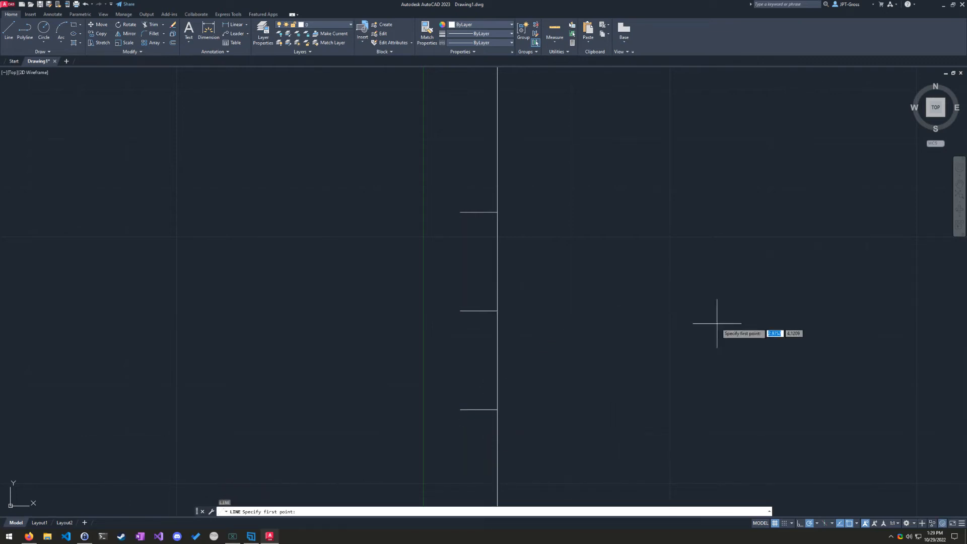
pyautogui.scroll(-3, 701, 385)
pyautogui.moveTo(702, 384); pyautogui.dragTo(615, 194, button='middle')
pyautogui.scroll(4, 697, 189)
pyautogui.scroll(4, 746, 257)
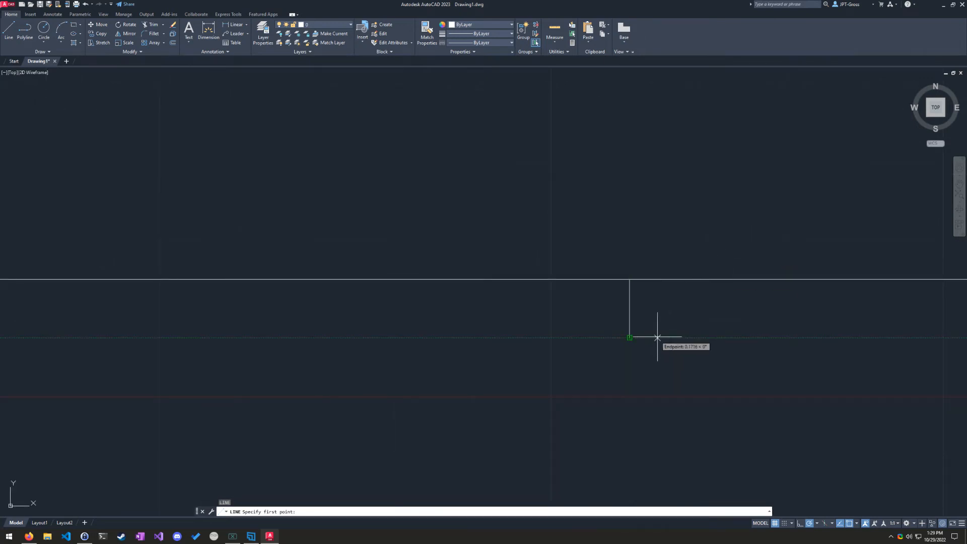
pyautogui.write('1')
pyautogui.press('Return')
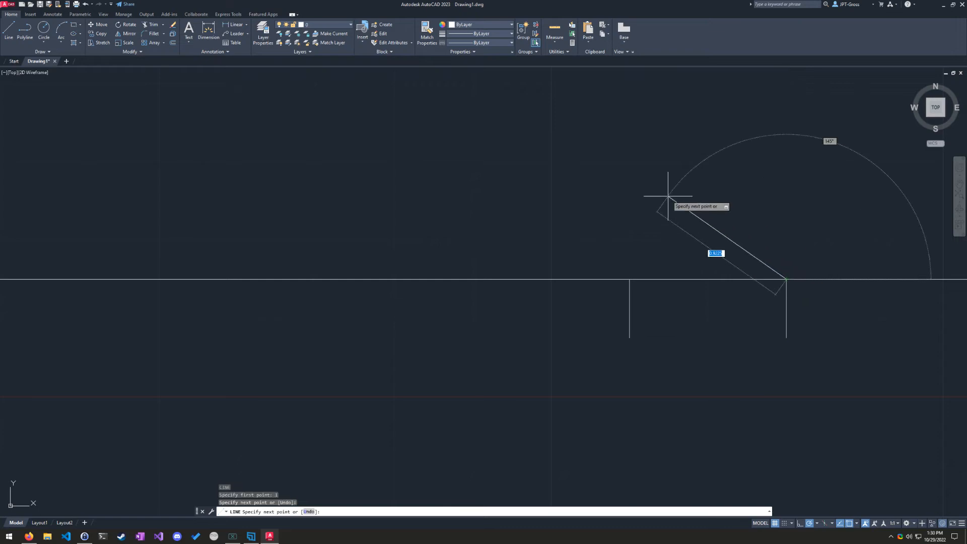
pyautogui.press('Escape')
# Step: Draw a vertical line from 1 unit left of the bottom midpoint tick's outer end up to the rectangle's bottom edge
pyautogui.press('Return')
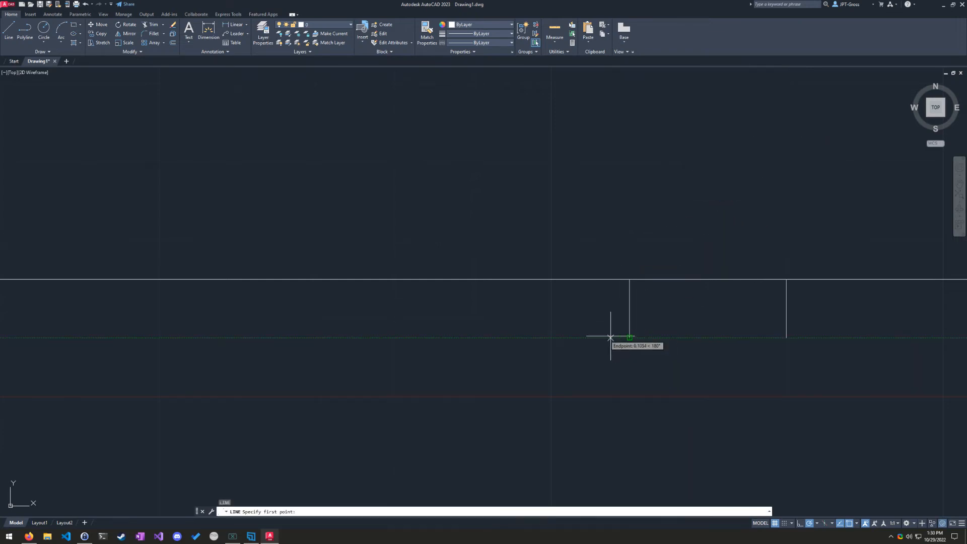
pyautogui.write('1')
pyautogui.press('Return')
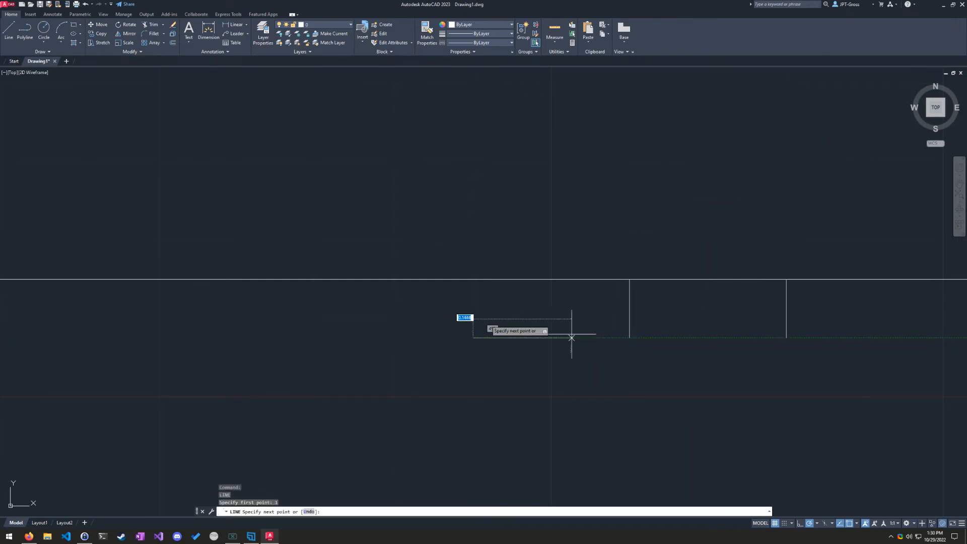
pyautogui.click(473, 279)
pyautogui.press('Return')
pyautogui.scroll(-6, 411, 215)
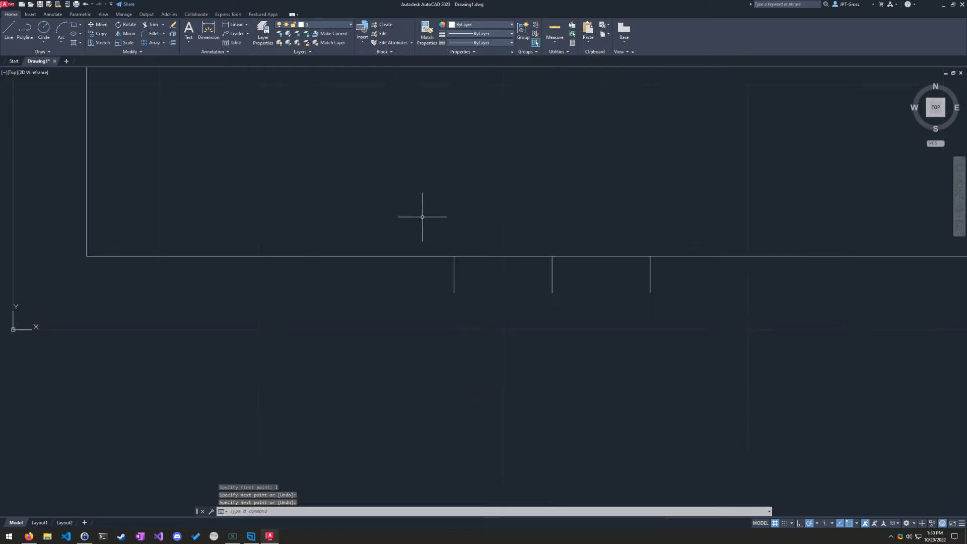
pyautogui.moveTo(525, 163); pyautogui.dragTo(518, 339, button='middle')
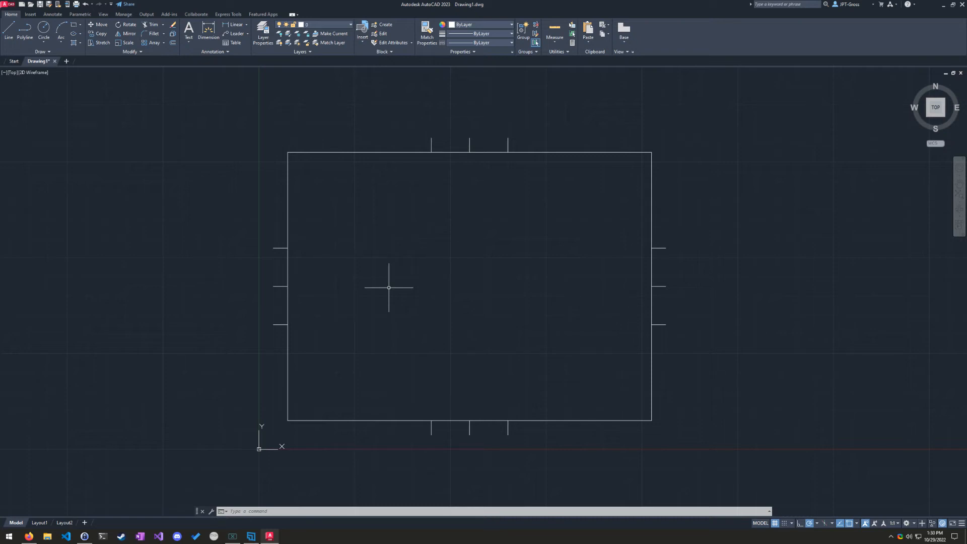
# Step: Draw a zigzag of four connected lines from the outer end of the top edge's rightmost tick, and undo it
pyautogui.write('1')
pyautogui.press('Return')
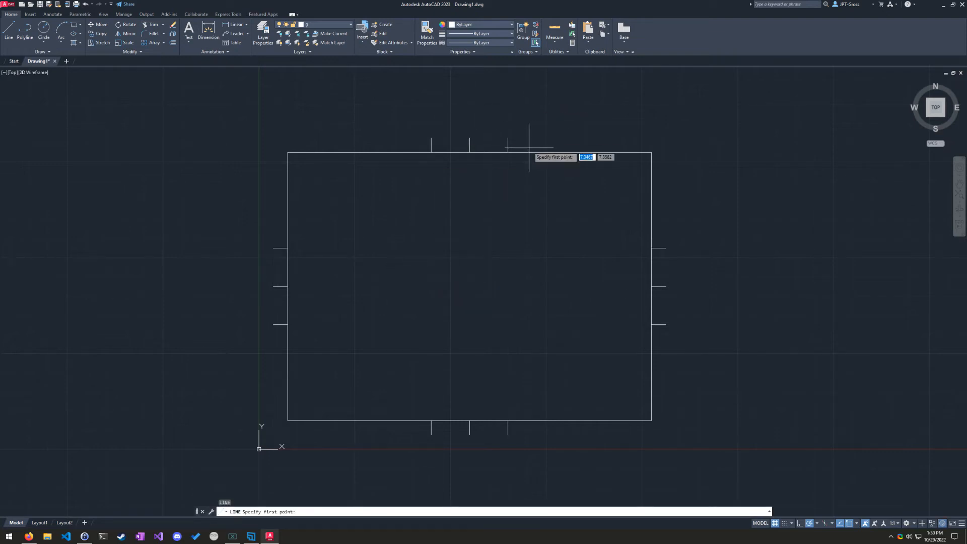
pyautogui.click(507, 137)
pyautogui.click(368, 254)
pyautogui.click(559, 325)
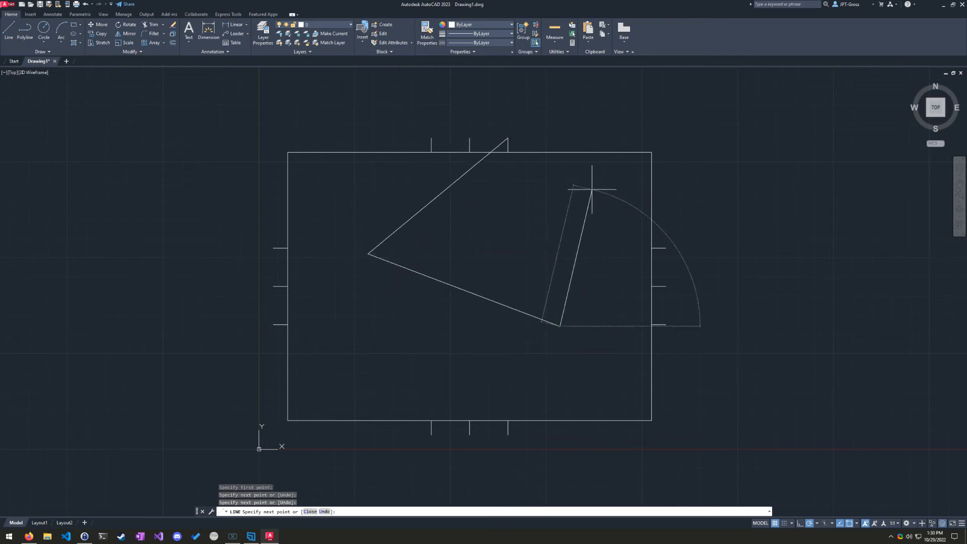
pyautogui.click(592, 190)
pyautogui.click(821, 201)
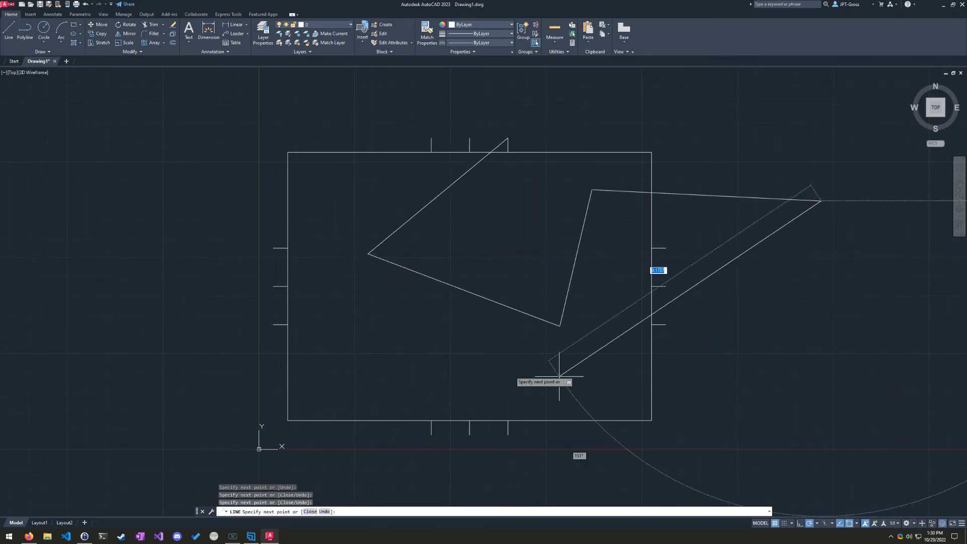
pyautogui.moveTo(748, 390); pyautogui.dragTo(669, 400, button='middle')
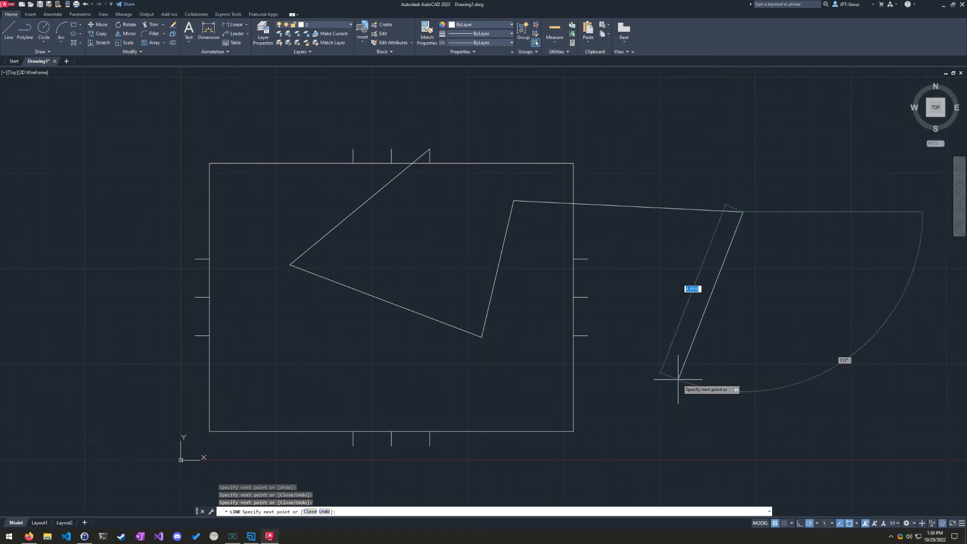
pyautogui.press('Escape')
pyautogui.press('Escape')
pyautogui.press('Escape')
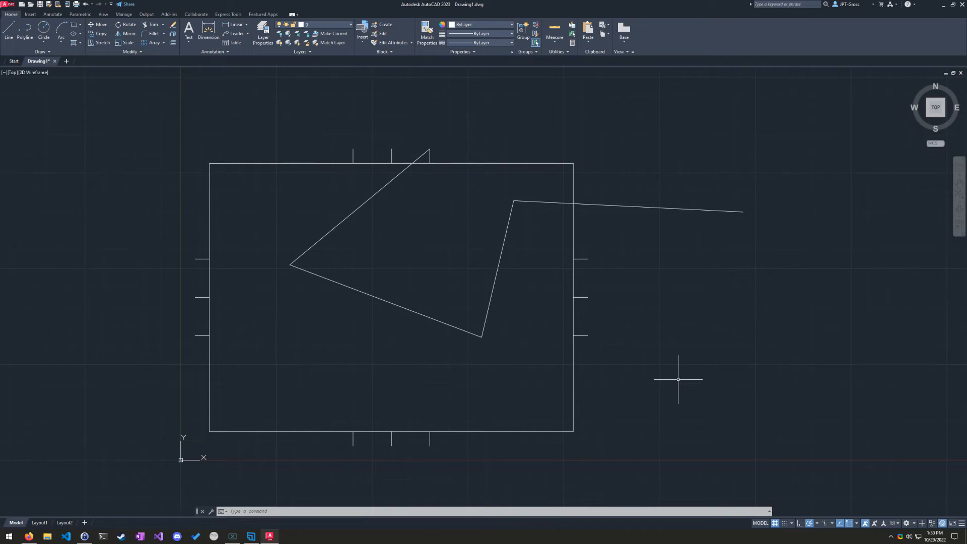
pyautogui.hotkey('ctrl', 'z')
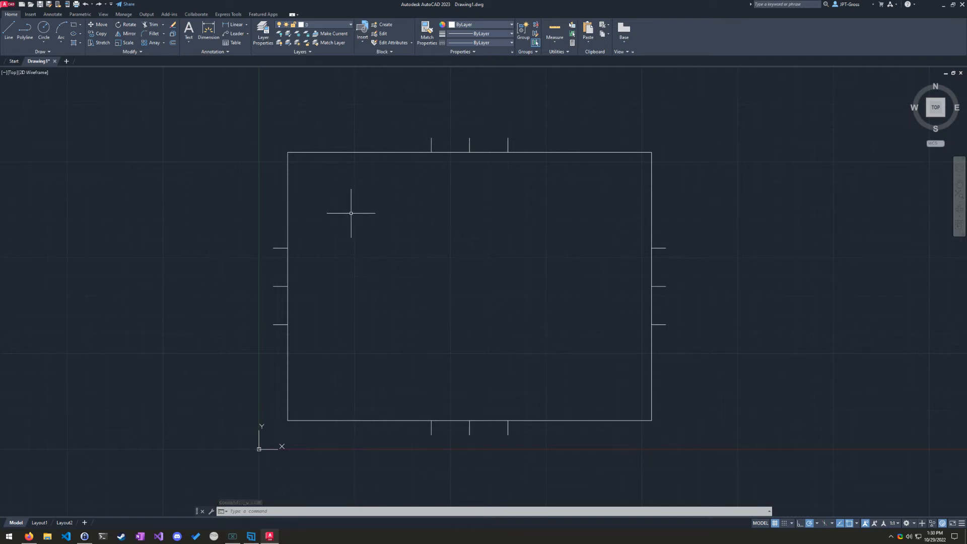
# Step: Stretch the rectangle's upper-right corner horizontally past its left side and its lower-left corner to beyond the upper right
pyautogui.click(598, 126)
pyautogui.click(582, 156)
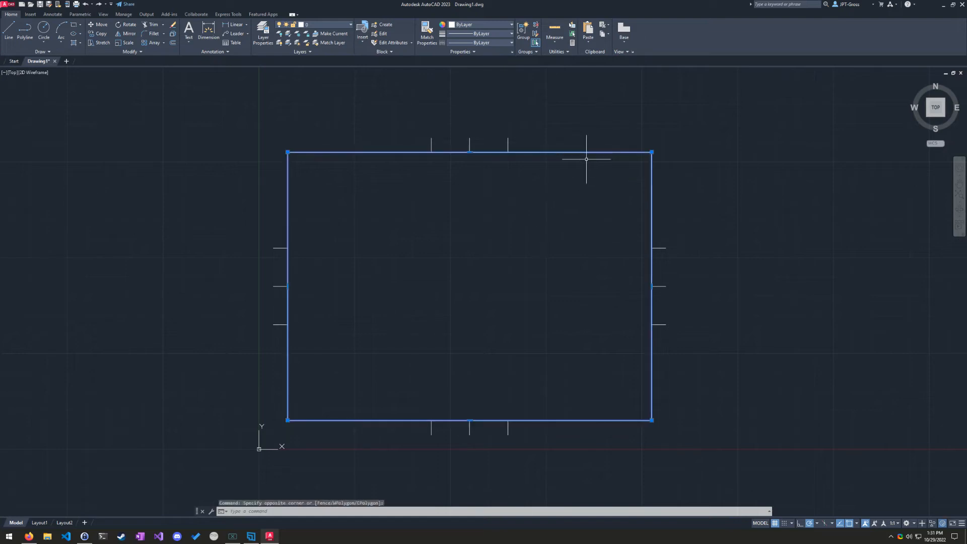
pyautogui.click(651, 151)
pyautogui.click(95, 152)
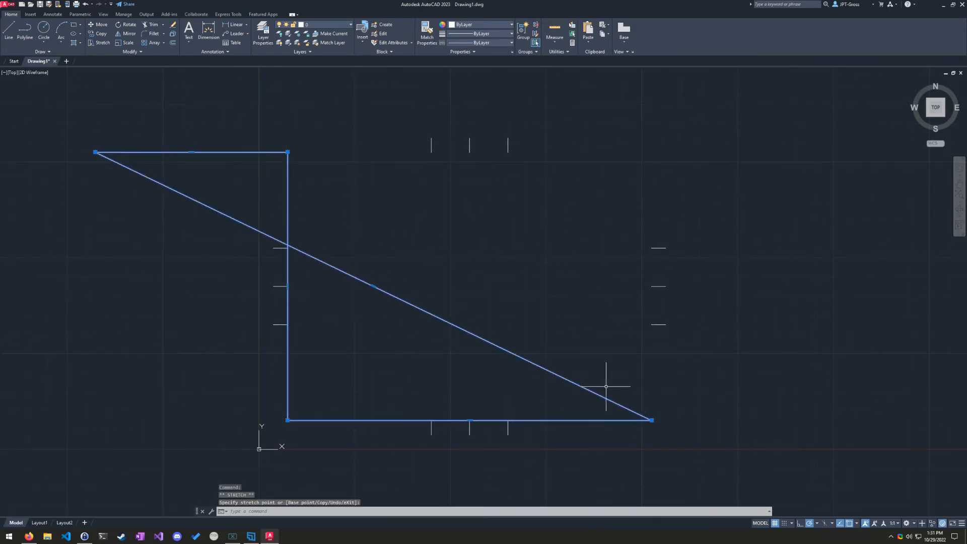
pyautogui.click(287, 420)
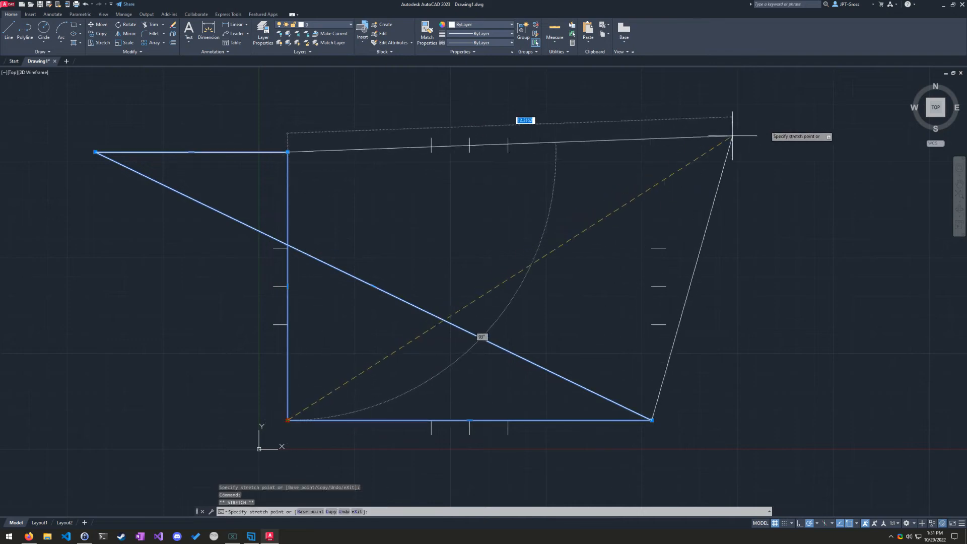
pyautogui.click(777, 123)
pyautogui.scroll(-8, 777, 320)
pyautogui.click(879, 351)
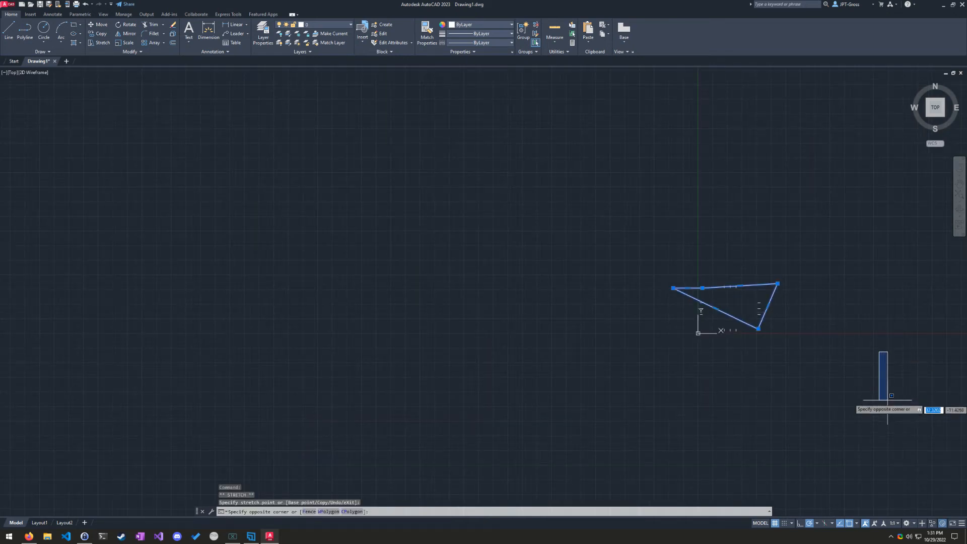
pyautogui.press('Escape')
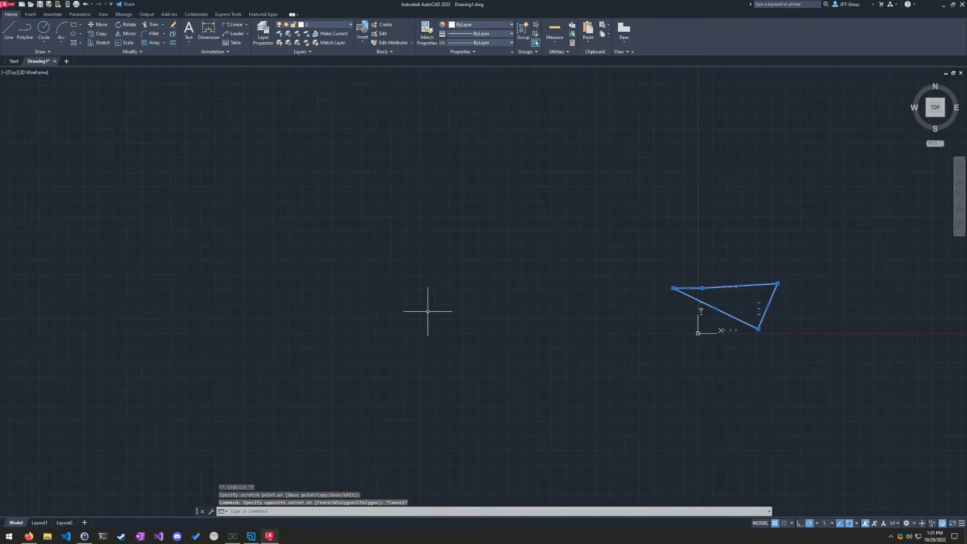
pyautogui.press('Escape')
pyautogui.press('Escape')
pyautogui.press('Escape')
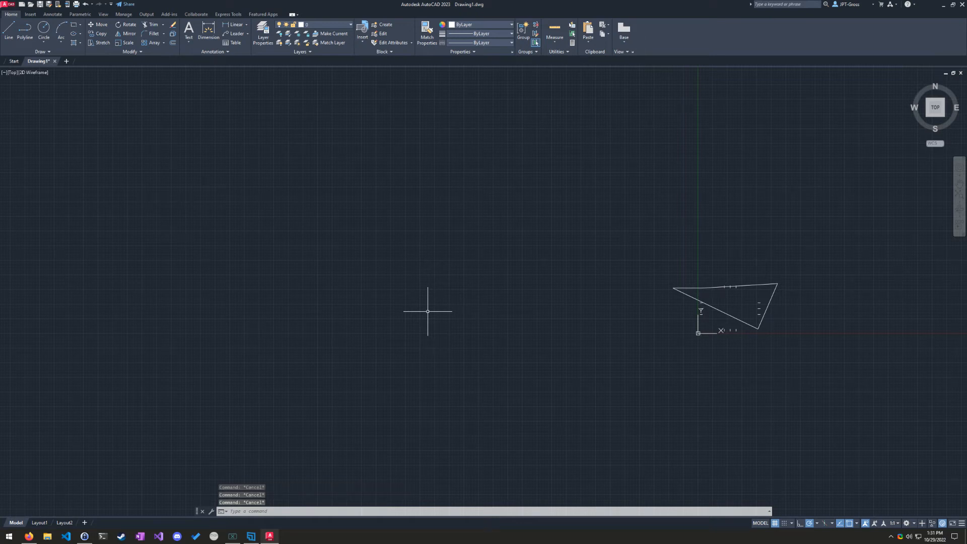
# Step: Undo both corner stretches of the rectangle
pyautogui.middleClick(428, 312)
pyautogui.hotkey('ctrl', 'z')
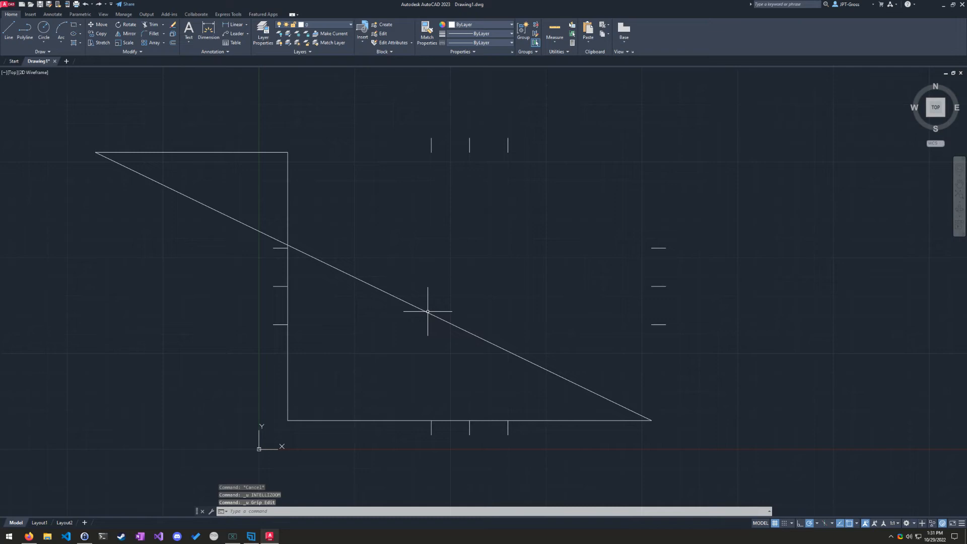
pyautogui.hotkey('ctrl', 'z')
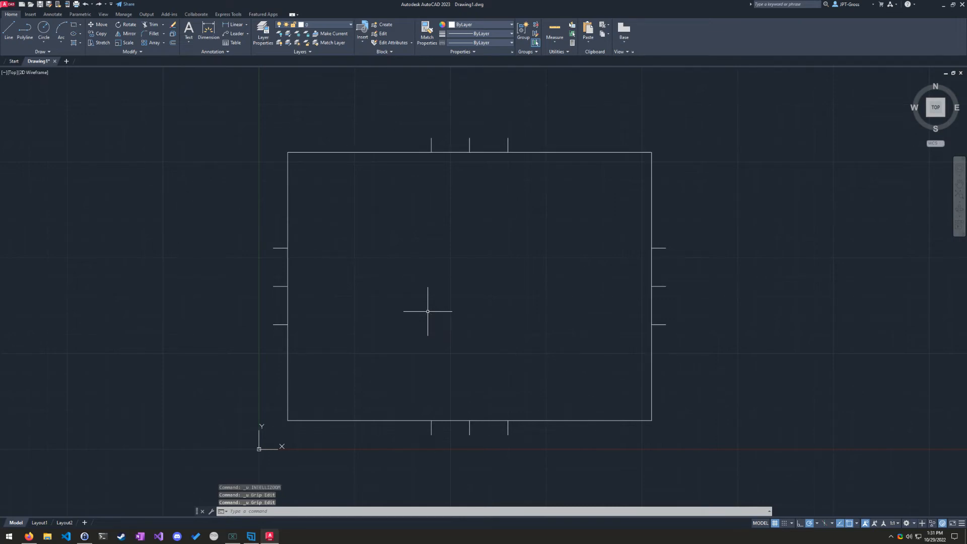
pyautogui.press('Escape')
pyautogui.press('Escape')
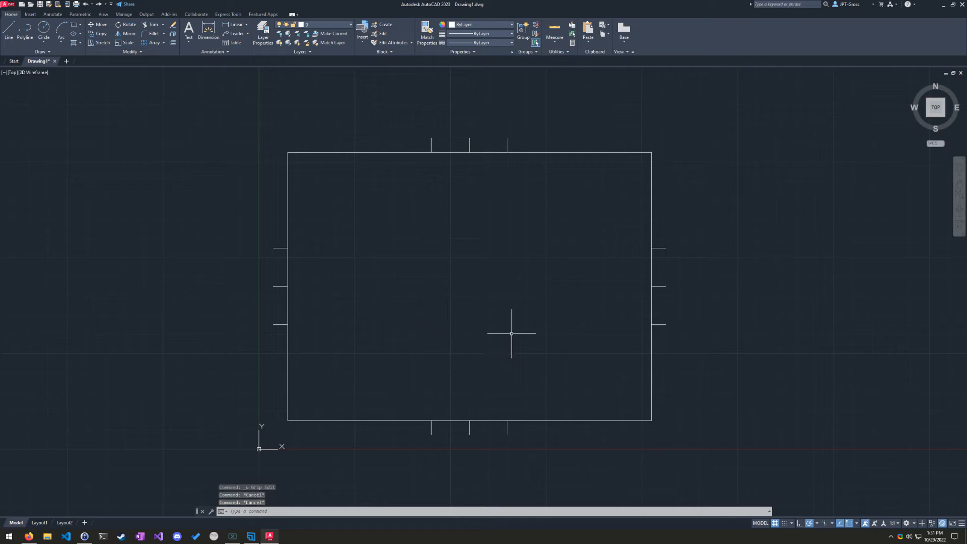
# Step: Draw a horizontal line inside the rectangle from 0.5 units above the bottom edge's midpoint to the right edge
pyautogui.moveTo(512, 333); pyautogui.dragTo(583, 283, button='middle')
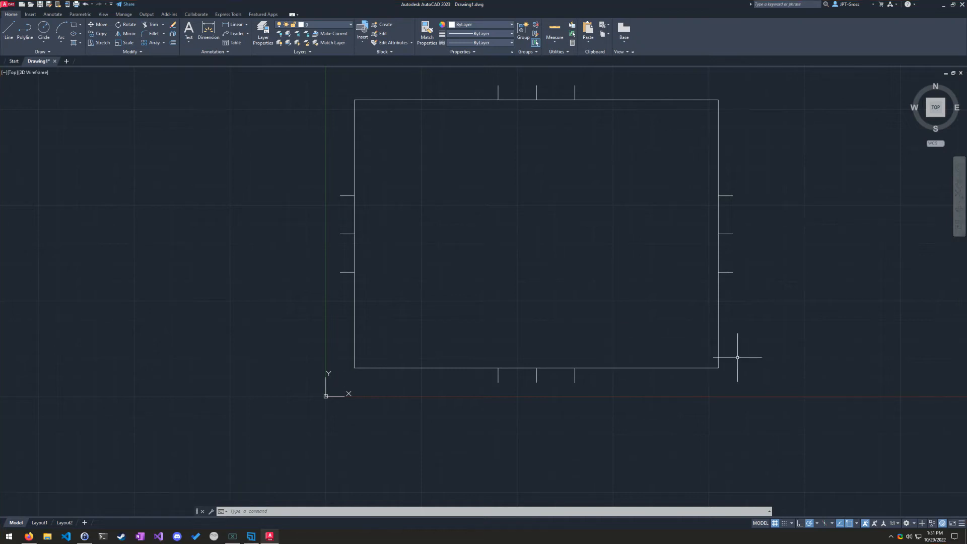
pyautogui.scroll(4, 535, 373)
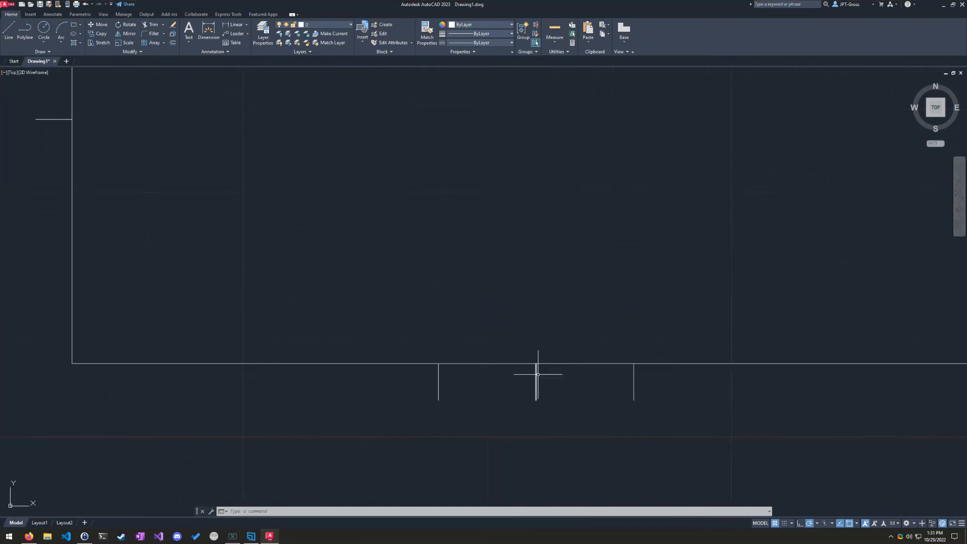
pyautogui.scroll(-2, 535, 400)
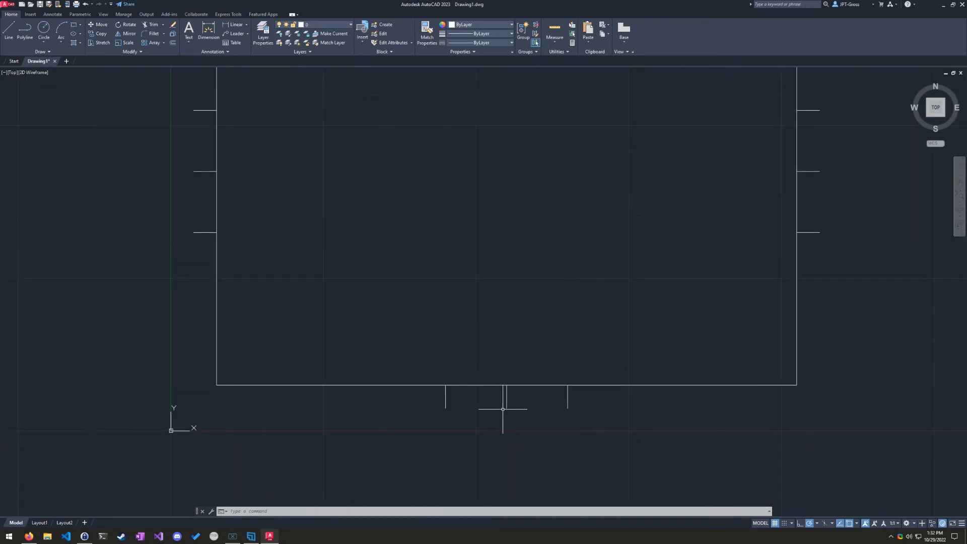
pyautogui.scroll(2, 506, 388)
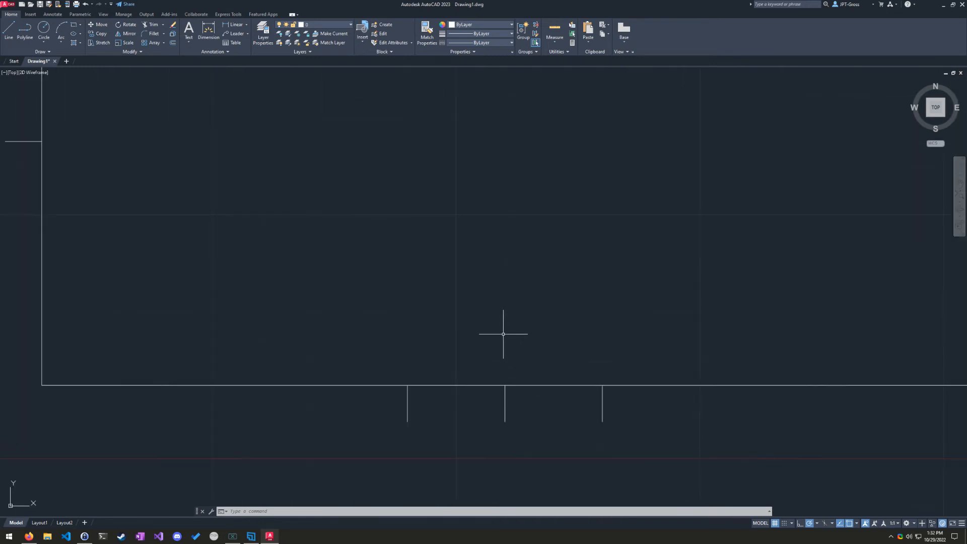
pyautogui.write('l')
pyautogui.press('Return')
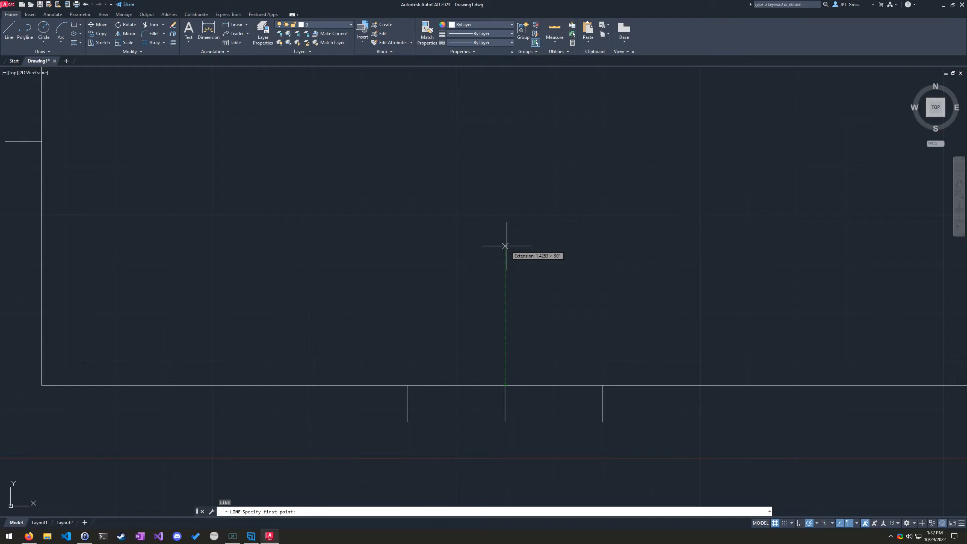
pyautogui.write('0.5')
pyautogui.press('Return')
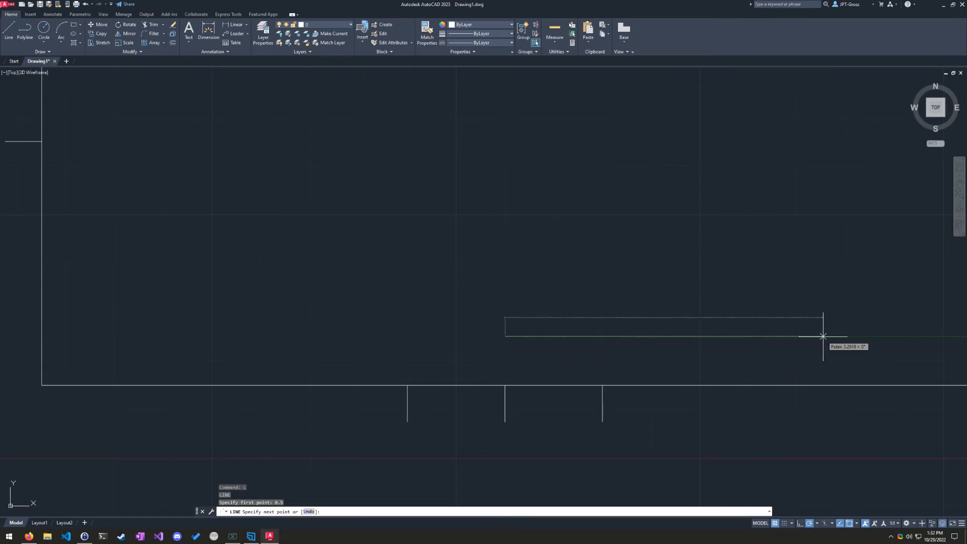
pyautogui.moveTo(824, 335); pyautogui.dragTo(509, 317, button='middle')
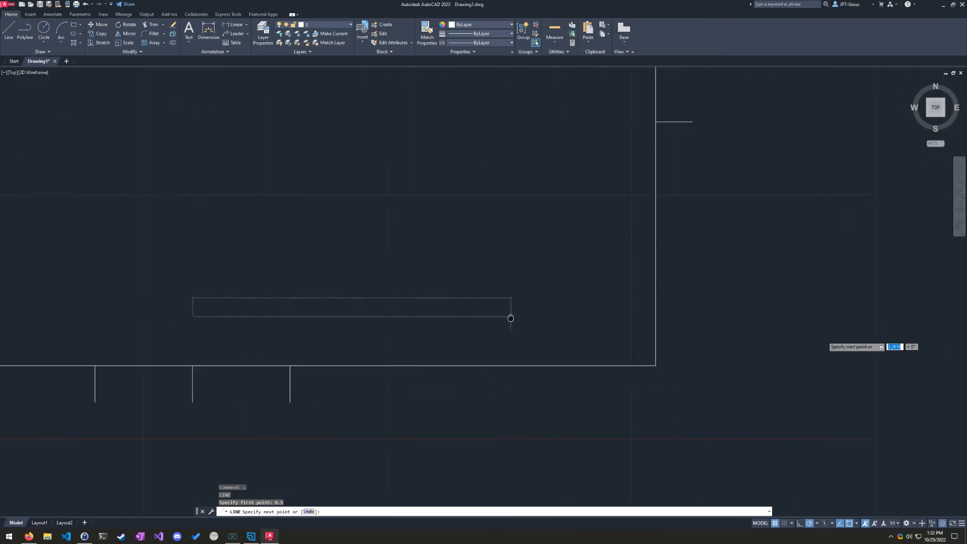
pyautogui.click(655, 316)
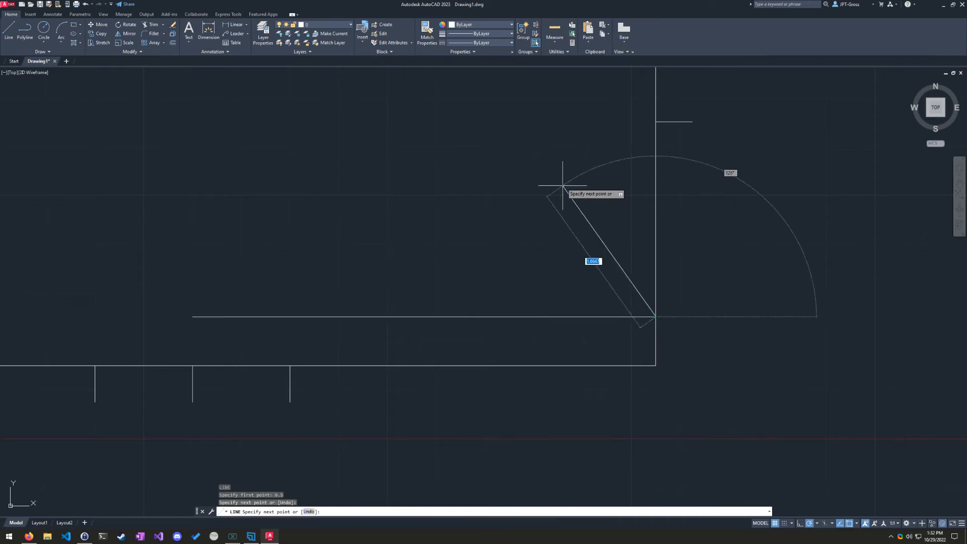
pyautogui.press('Return')
# Step: Draw a vertical line from the horizontal line's left end down to the bottom edge's midpoint, and undo both inner lines
pyautogui.press('Return')
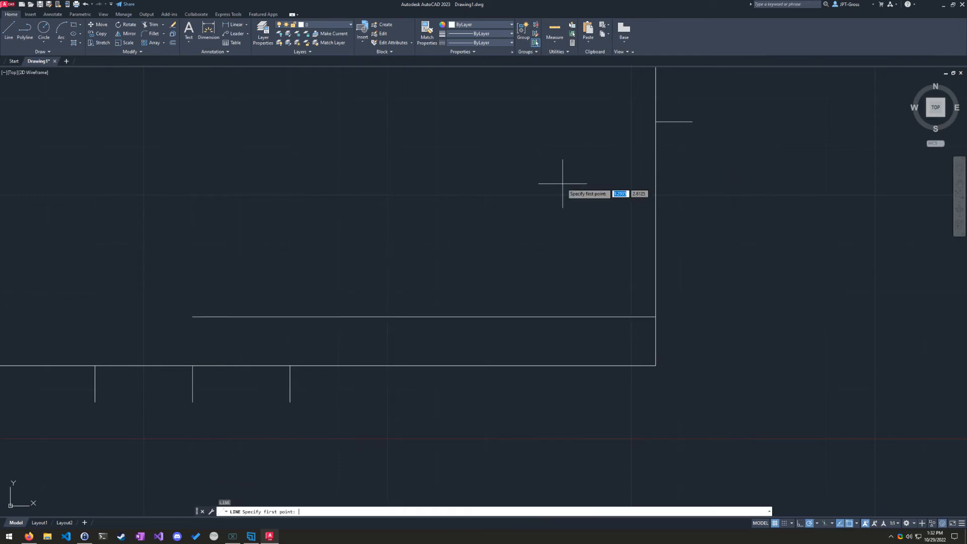
pyautogui.moveTo(254, 257); pyautogui.dragTo(420, 274, button='middle')
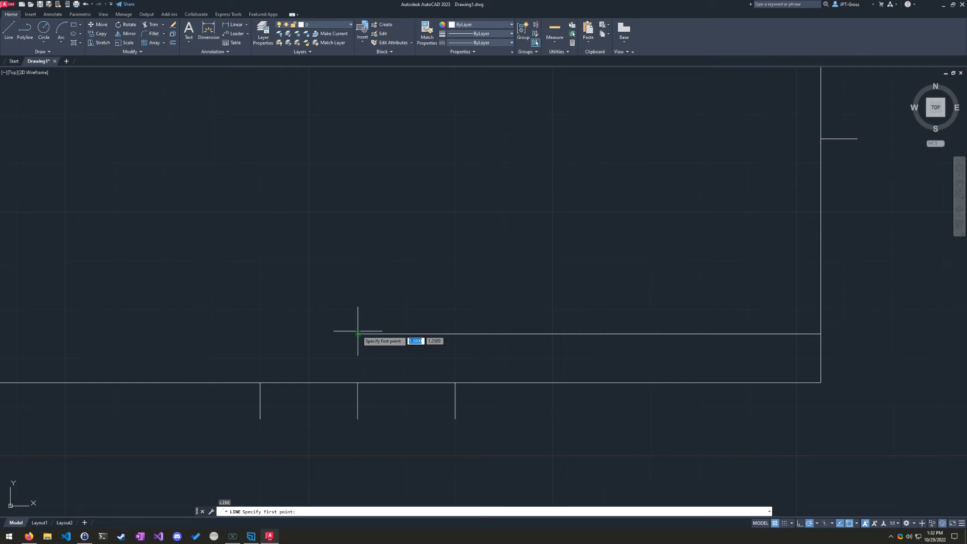
pyautogui.click(358, 334)
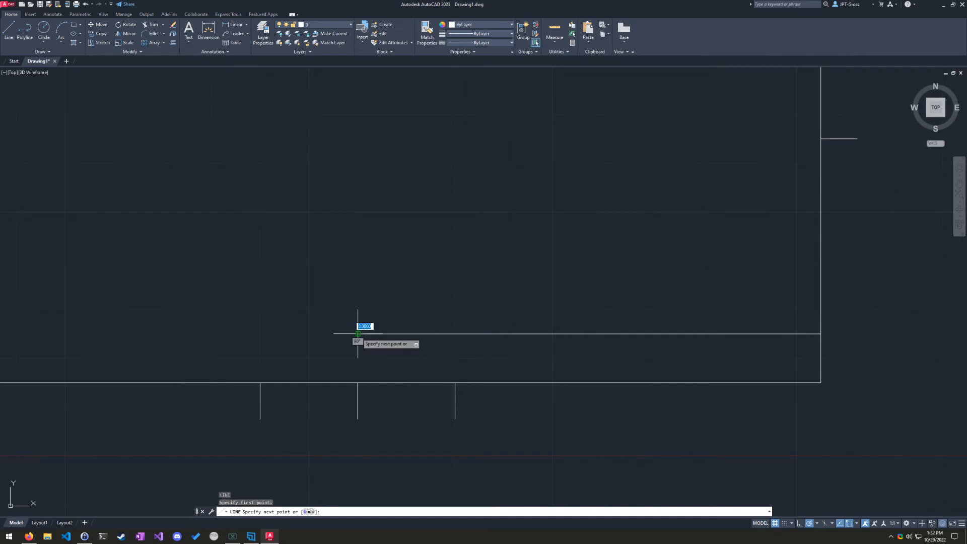
pyautogui.click(358, 383)
pyautogui.press('Return')
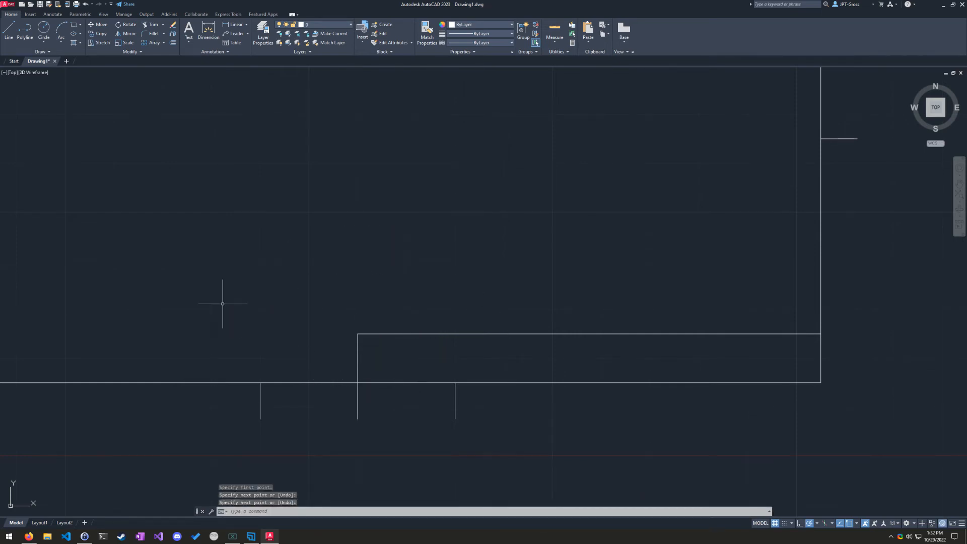
pyautogui.hotkey('ctrl', 'z')
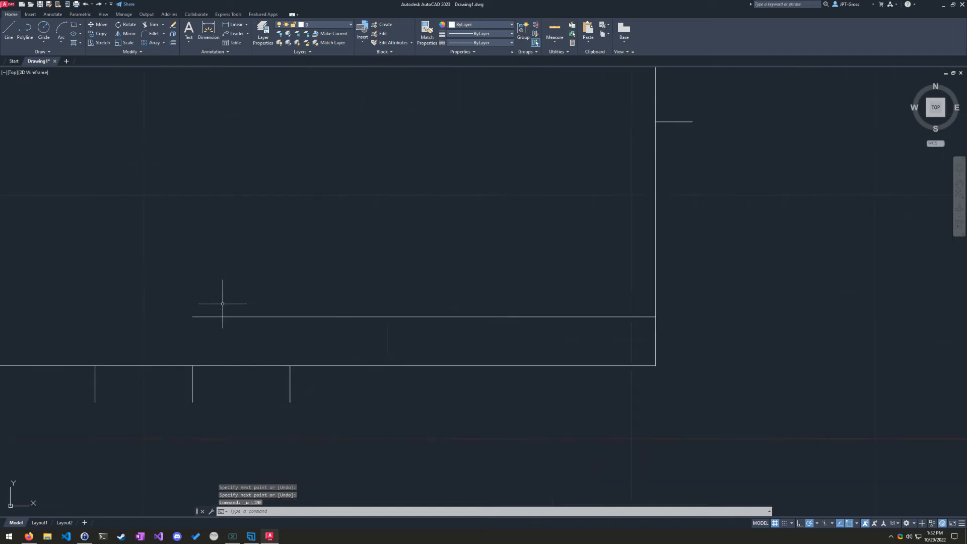
pyautogui.hotkey('ctrl', 'z')
# Step: Start a line at the midpoint of the rectangle's bottom edge
pyautogui.write('l')
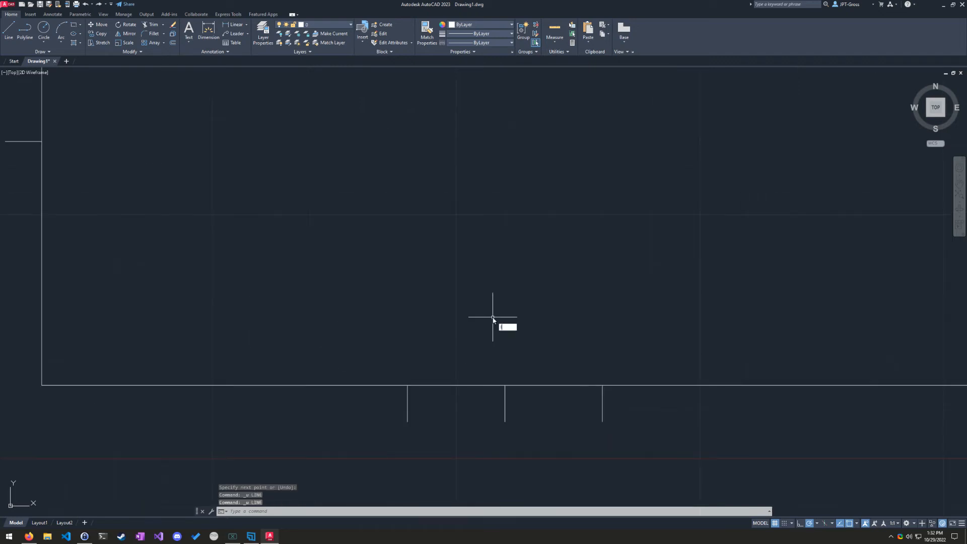
pyautogui.press('Return')
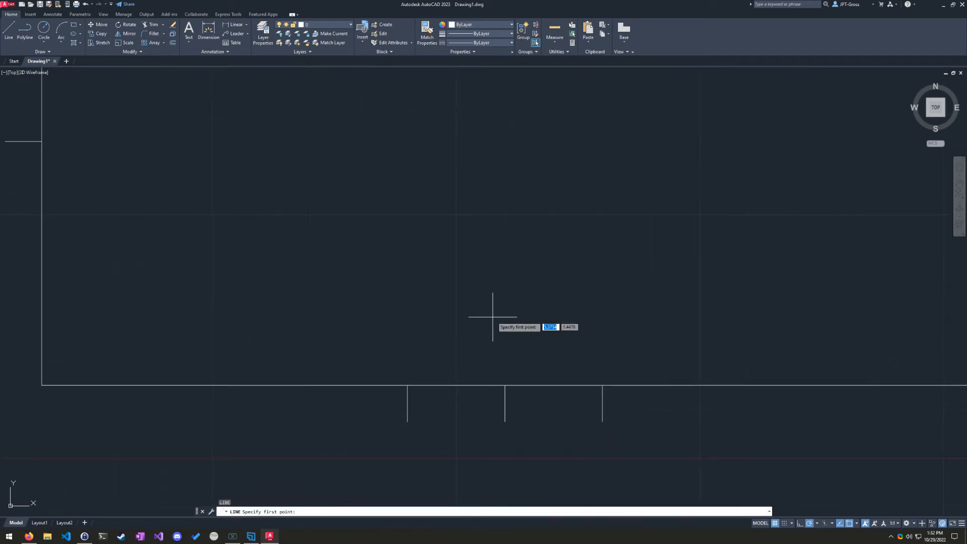
pyautogui.click(505, 385)
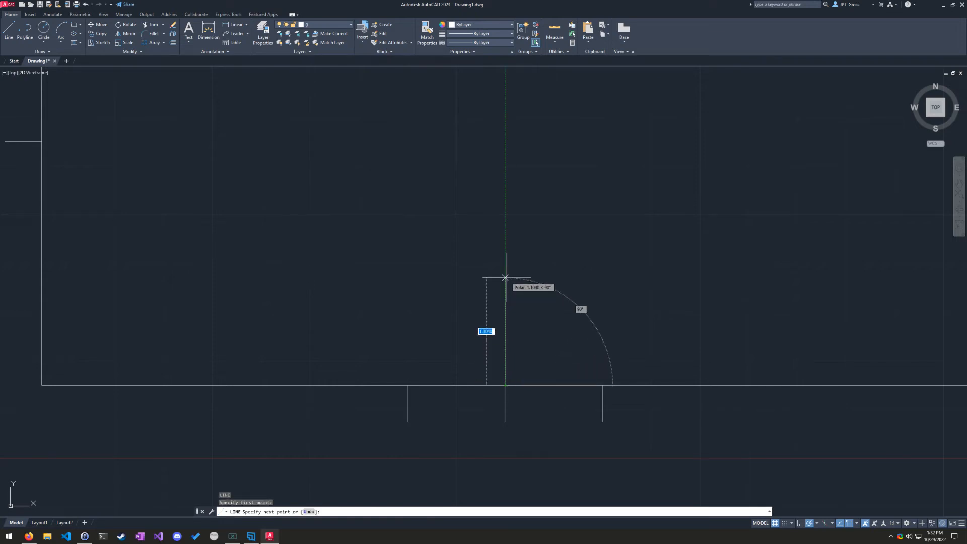
pyautogui.write('1')
pyautogui.press('Return')
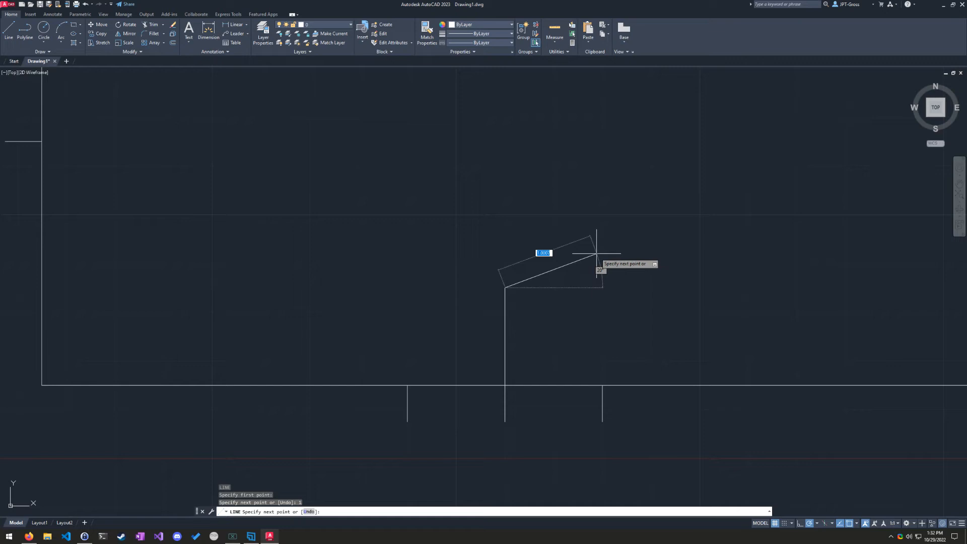
pyautogui.hotkey('ctrl', 'z')
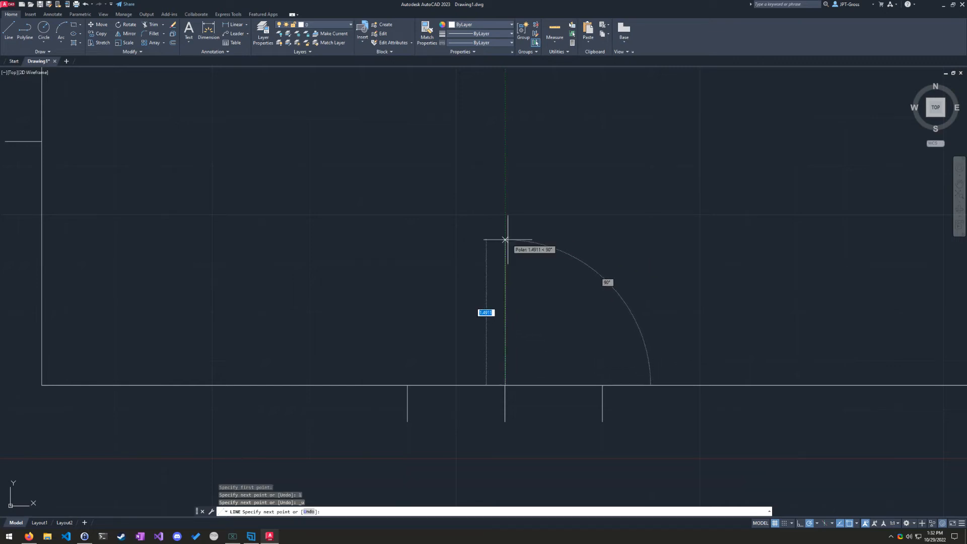
pyautogui.write('0.5')
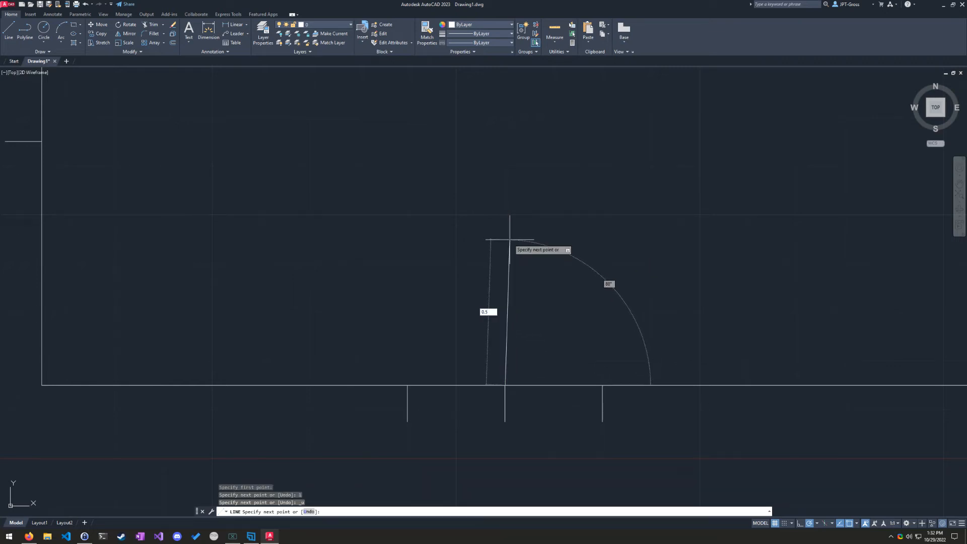
pyautogui.press('Escape')
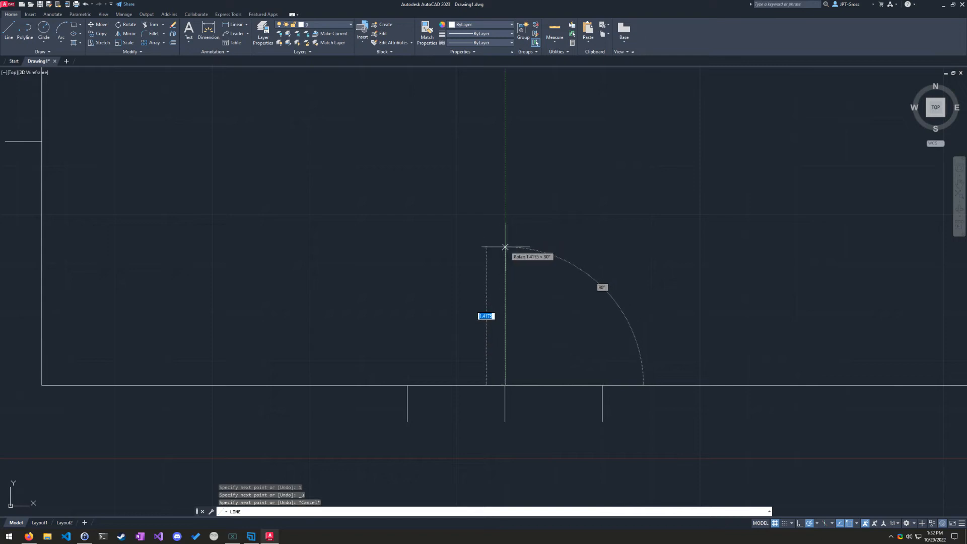
# Step: Continue the line 0.5 units straight up and add a horizontal segment across to the rectangle's right edge
pyautogui.write('0.5')
pyautogui.press('Return')
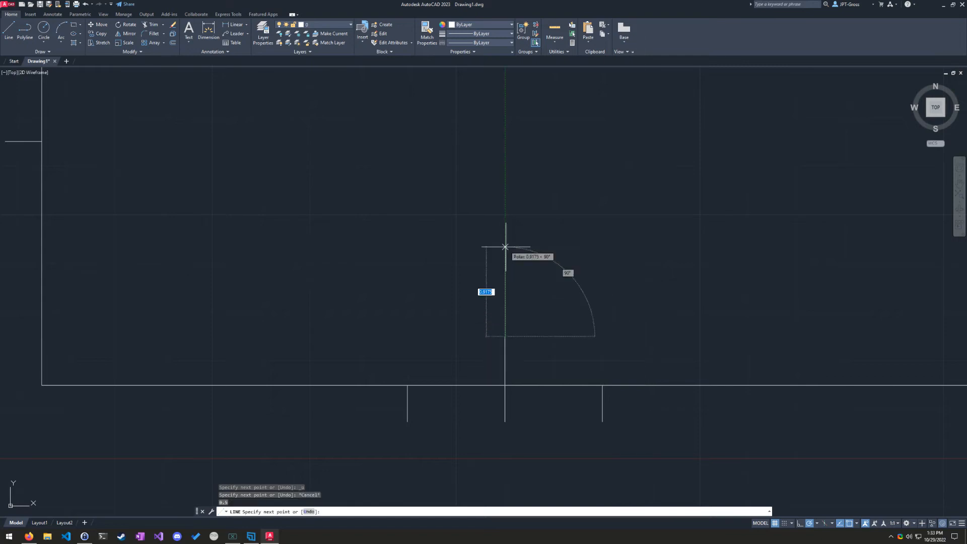
pyautogui.moveTo(805, 323); pyautogui.dragTo(627, 325, button='middle')
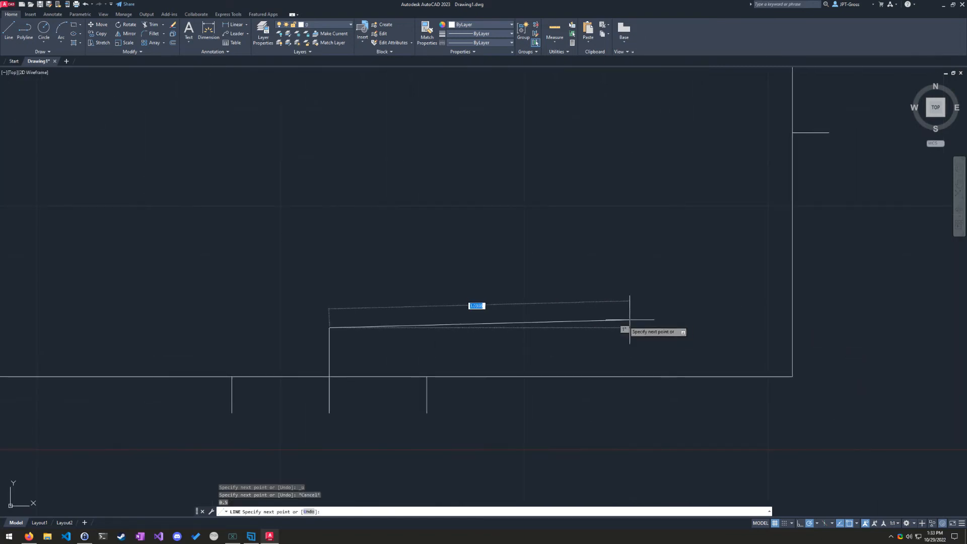
pyautogui.click(792, 328)
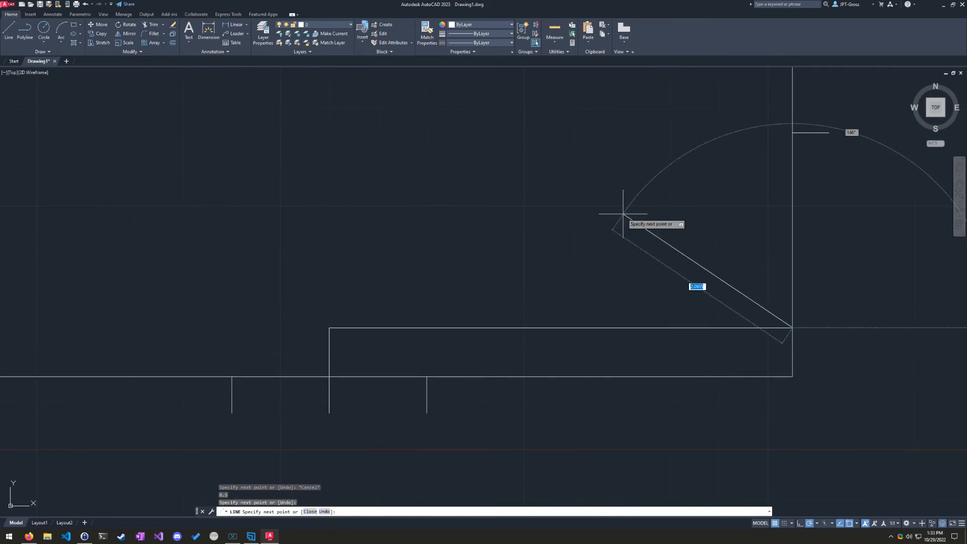
pyautogui.press('Return')
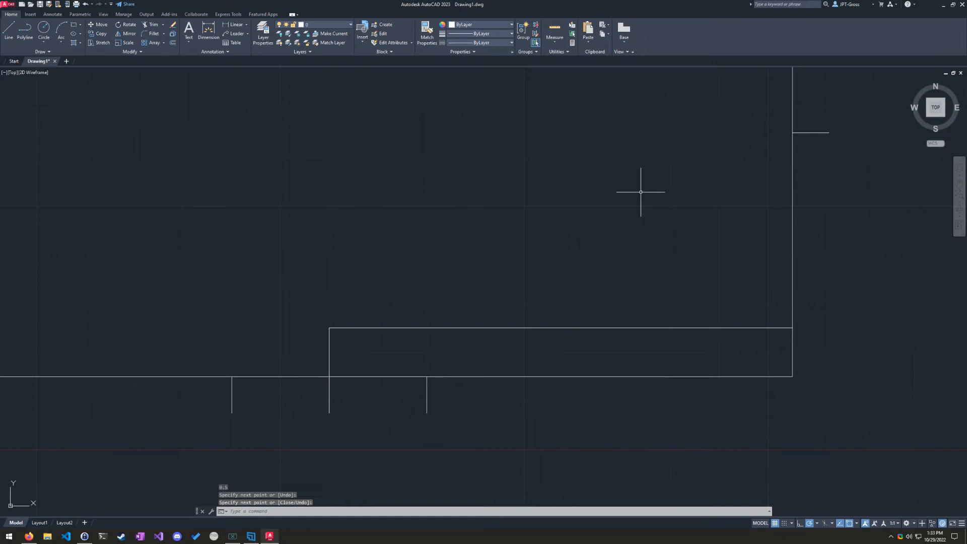
# Step: Examine the whole rectangle with its edge ticks and the narrow box in its lower-right corner
pyautogui.scroll(-4, 641, 192)
pyautogui.moveTo(631, 151); pyautogui.dragTo(640, 307, button='middle')
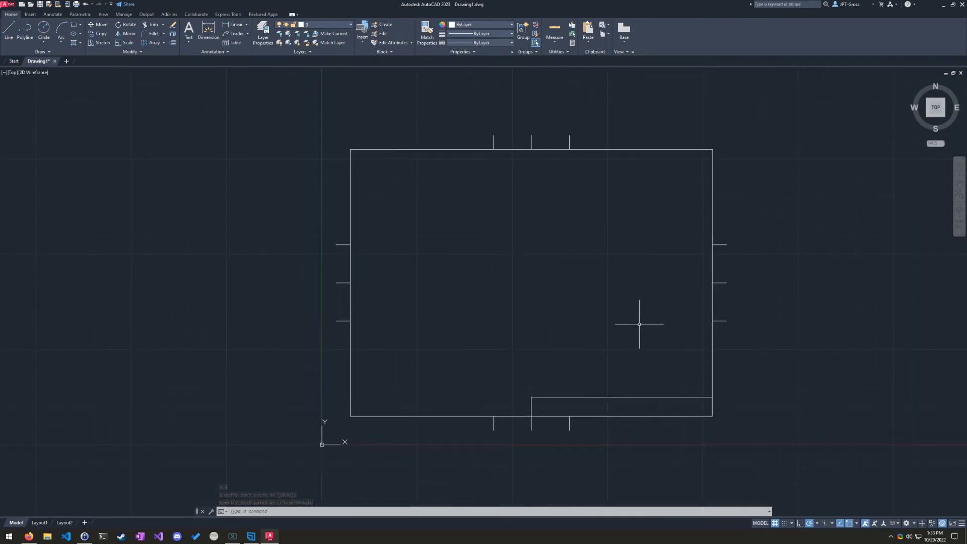
pyautogui.scroll(-2, 900, 438)
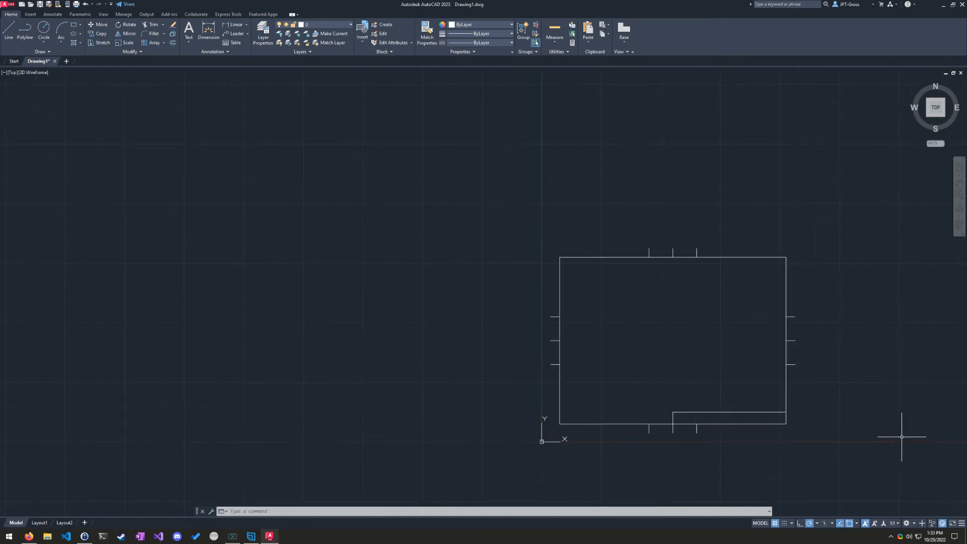
pyautogui.moveTo(872, 414)
pyautogui.mouseDown(button='middle')
pyautogui.moveTo(829, 399)
pyautogui.moveTo(689, 397)
pyautogui.mouseUp(button='middle')
pyautogui.scroll(-2, 829, 399)
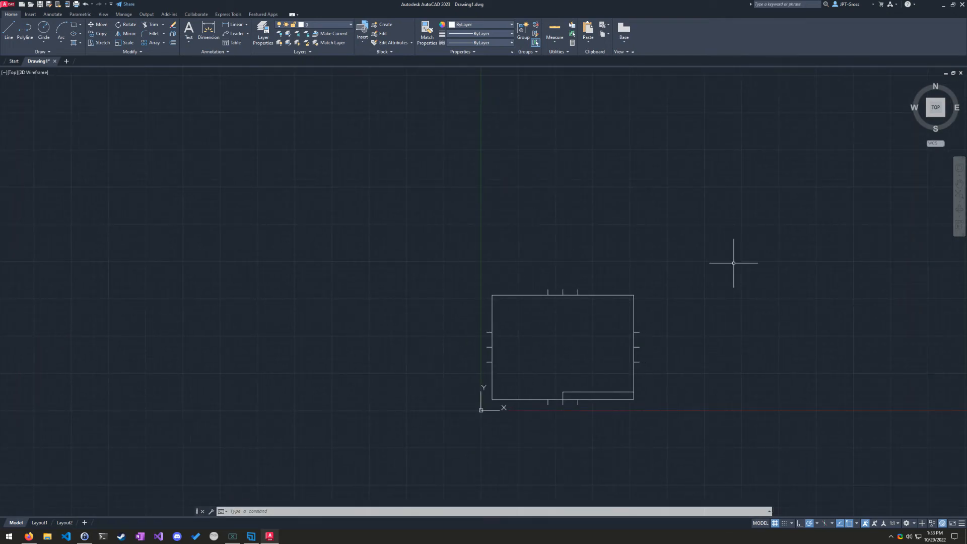
pyautogui.scroll(2, 621, 427)
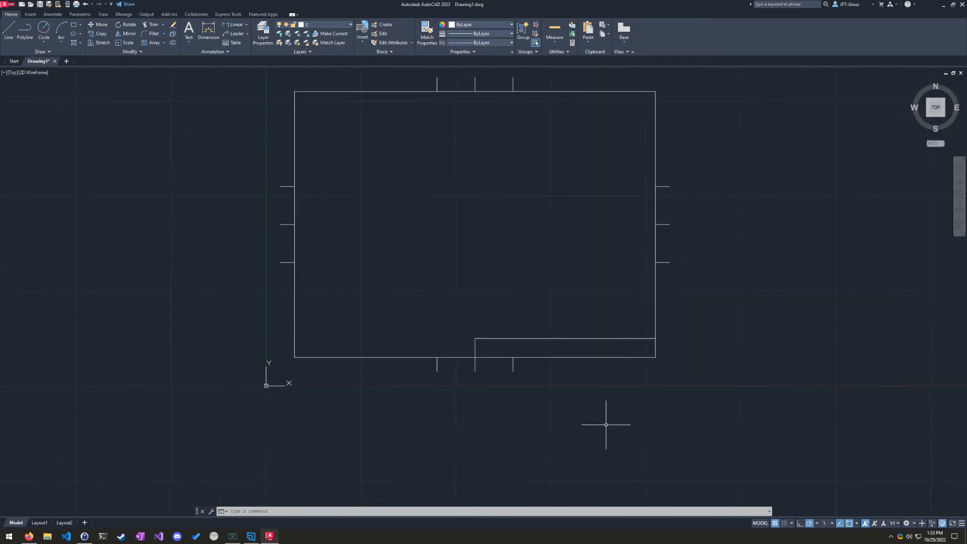
pyautogui.scroll(1, 491, 359)
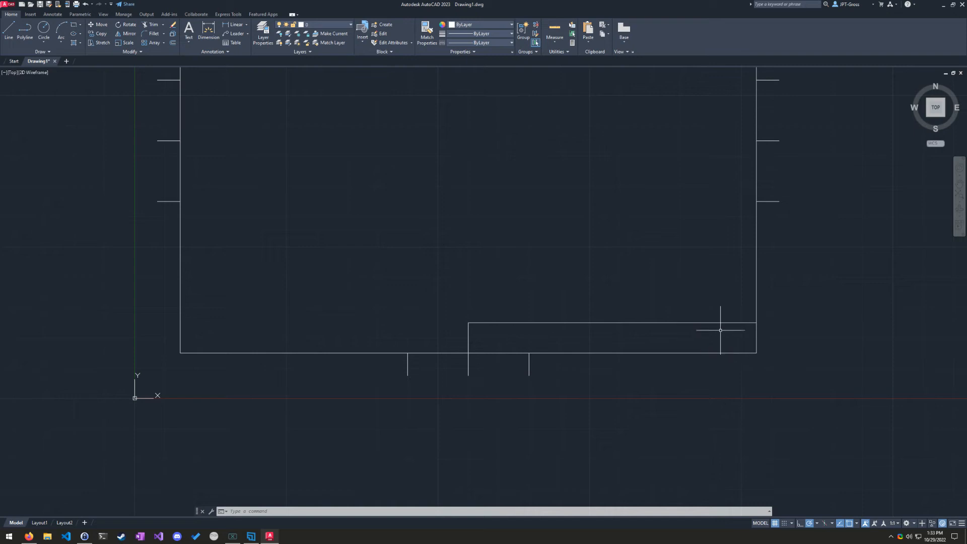
pyautogui.scroll(-1, 606, 345)
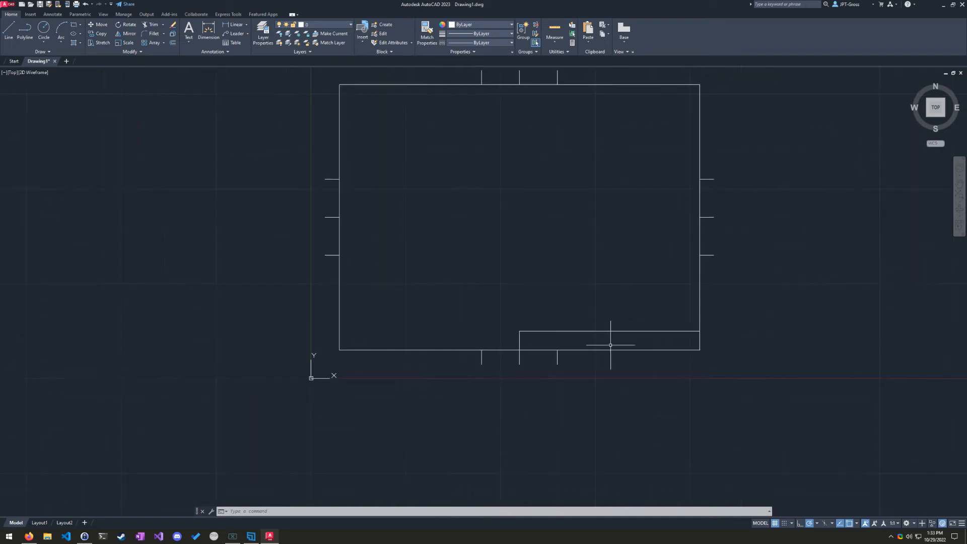
pyautogui.scroll(-1, 732, 337)
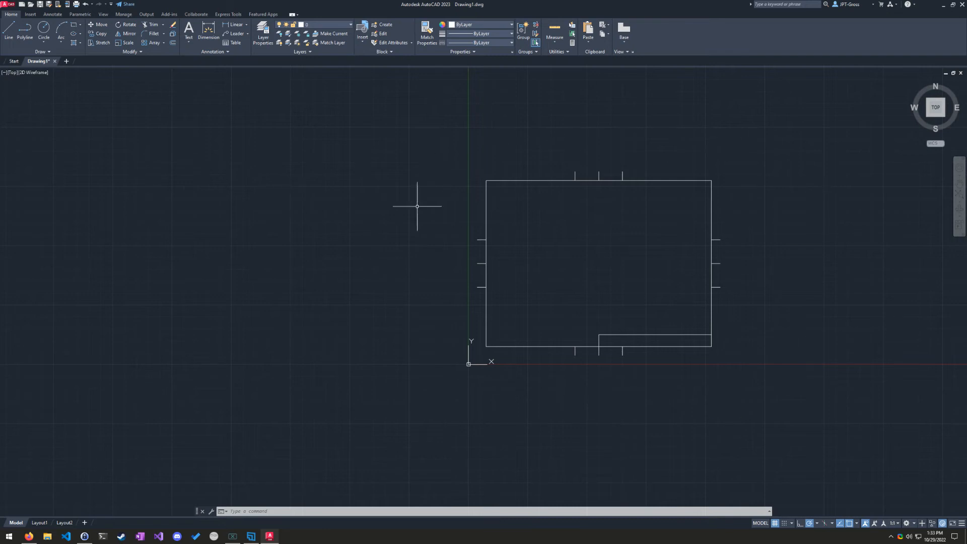
pyautogui.moveTo(767, 398)
pyautogui.mouseDown(button='middle')
pyautogui.moveTo(676, 427)
pyautogui.moveTo(673, 441)
pyautogui.mouseUp(button='middle')
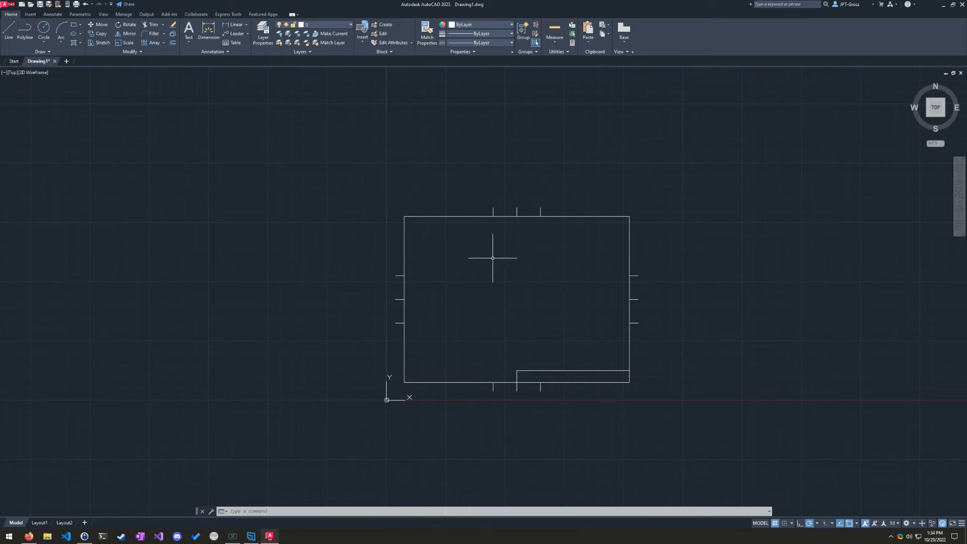
pyautogui.write('blo')
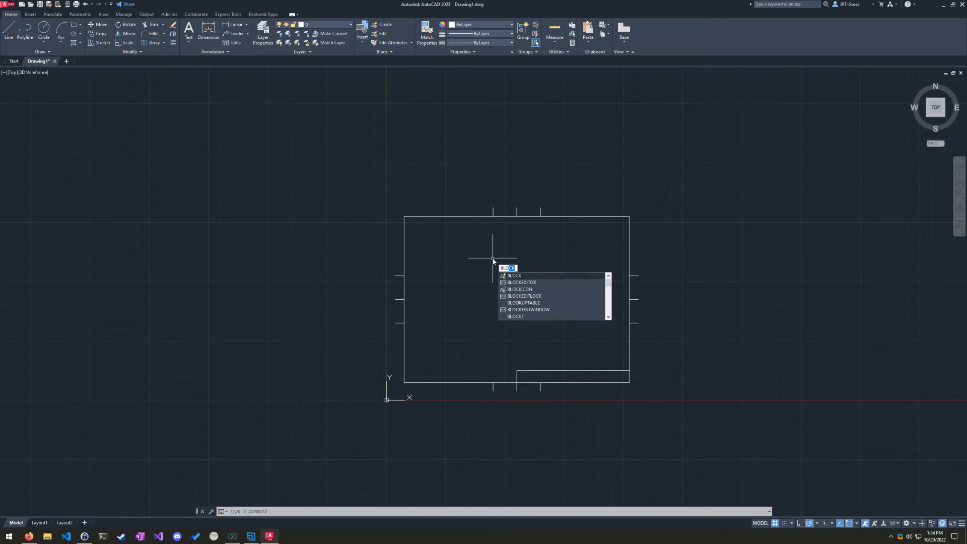
pyautogui.write('ck')
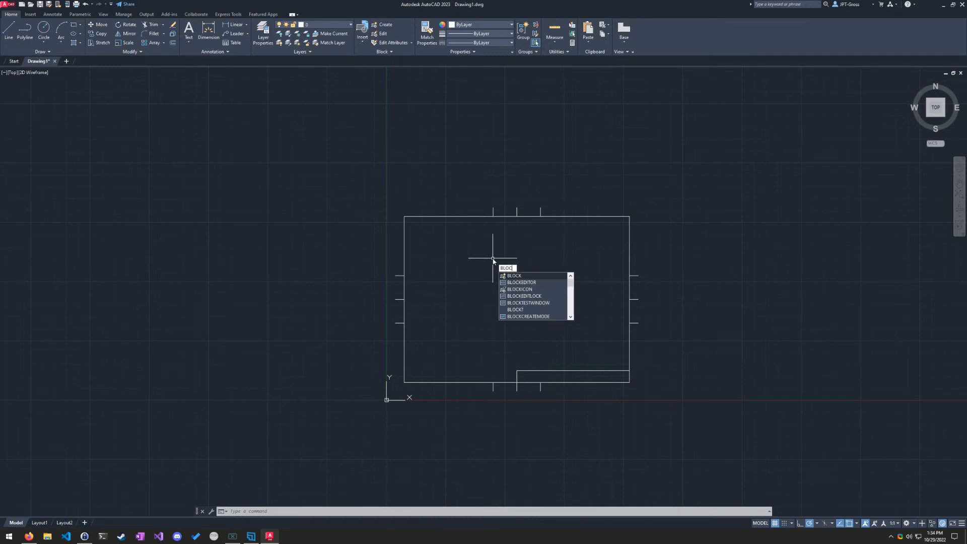
pyautogui.press('BackSpace')
pyautogui.press('BackSpace')
pyautogui.press('BackSpace')
pyautogui.press('BackSpace')
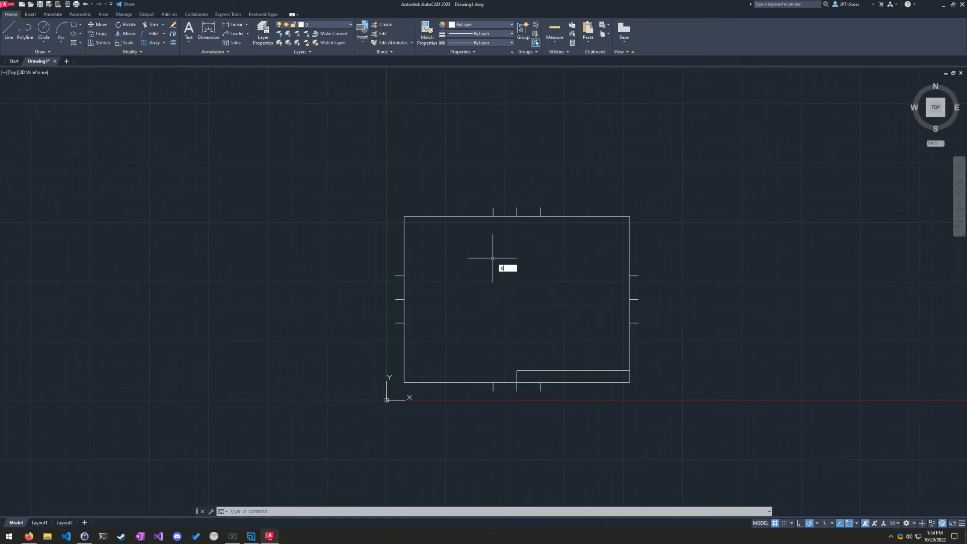
pyautogui.press('Escape')
# Step: Start a new block definition and name it "JPT Letter Template"
pyautogui.write('b')
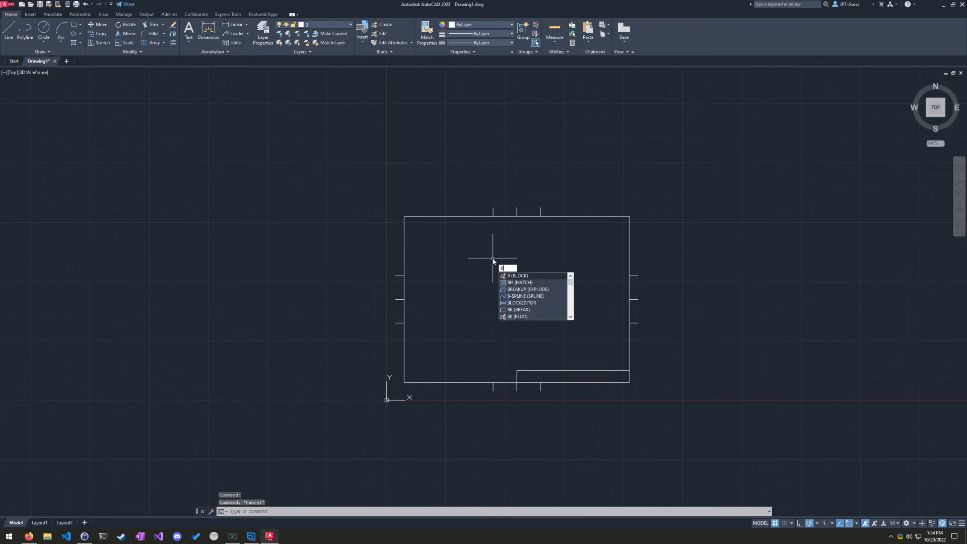
pyautogui.press('Return')
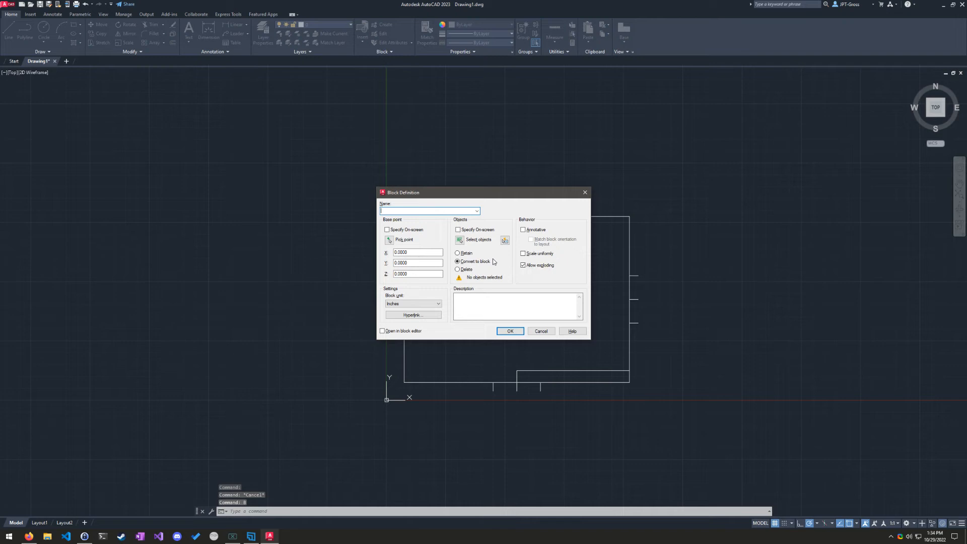
pyautogui.moveTo(514, 191); pyautogui.dragTo(603, 202)
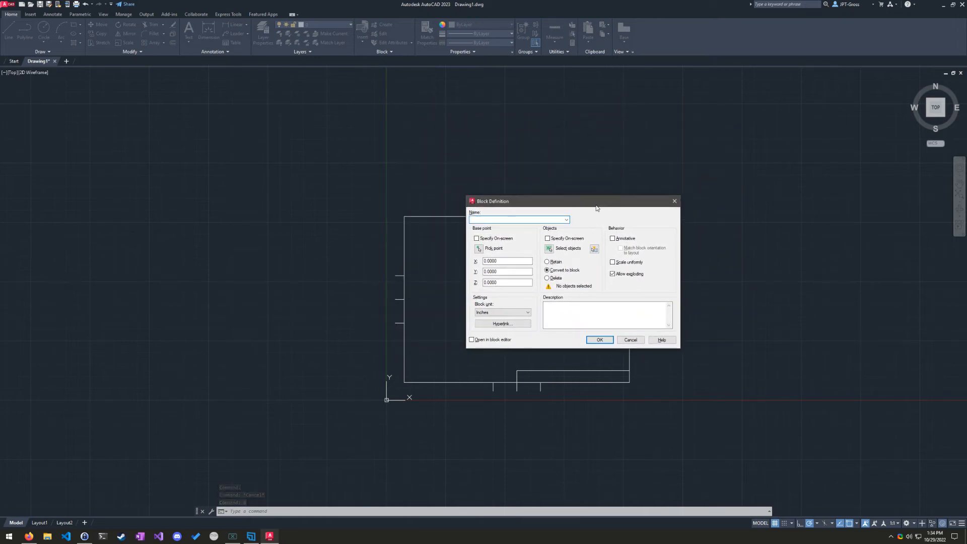
pyautogui.moveTo(522, 201); pyautogui.dragTo(496, 235)
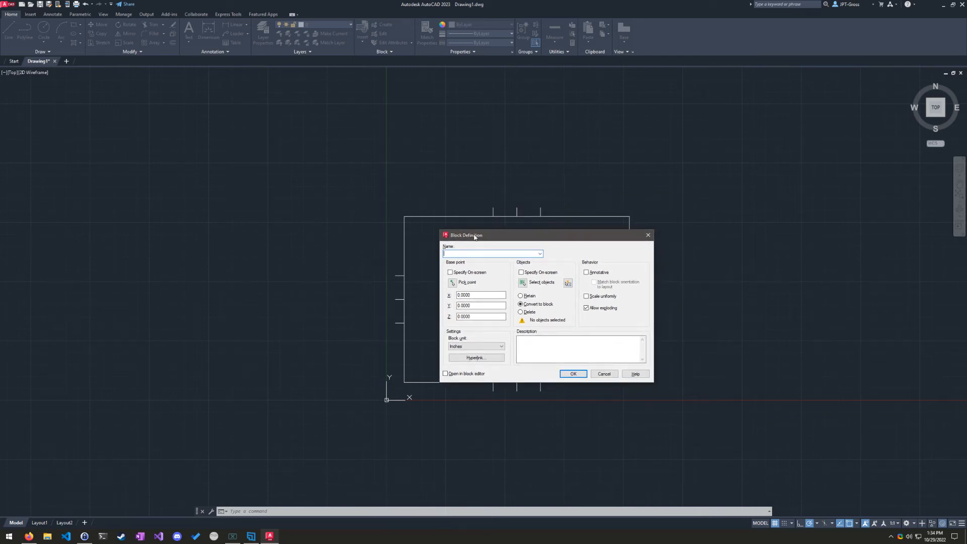
pyautogui.write('JPT Letter Template')
# Step: Choose the rectangle, all its edge ticks and the inner lines as the block's objects
pyautogui.click(521, 283)
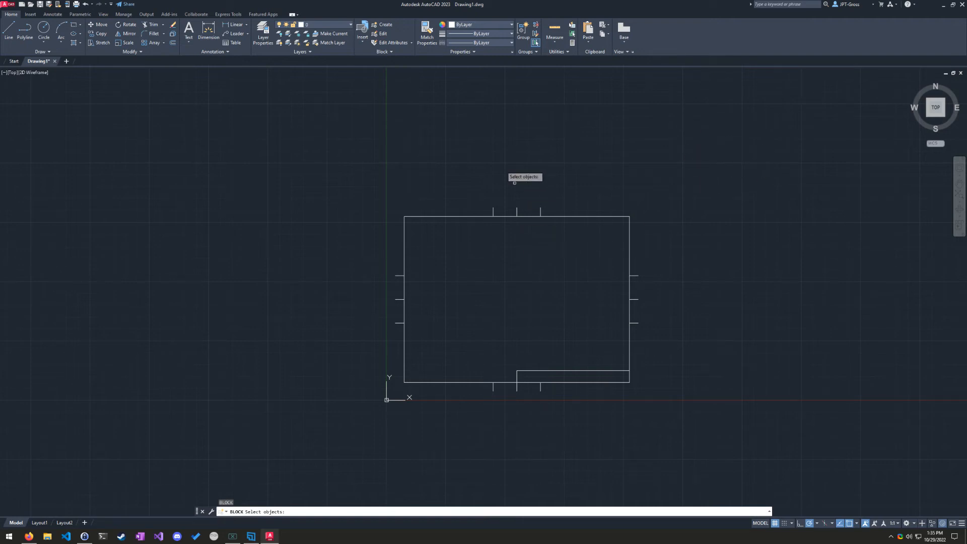
pyautogui.click(700, 141)
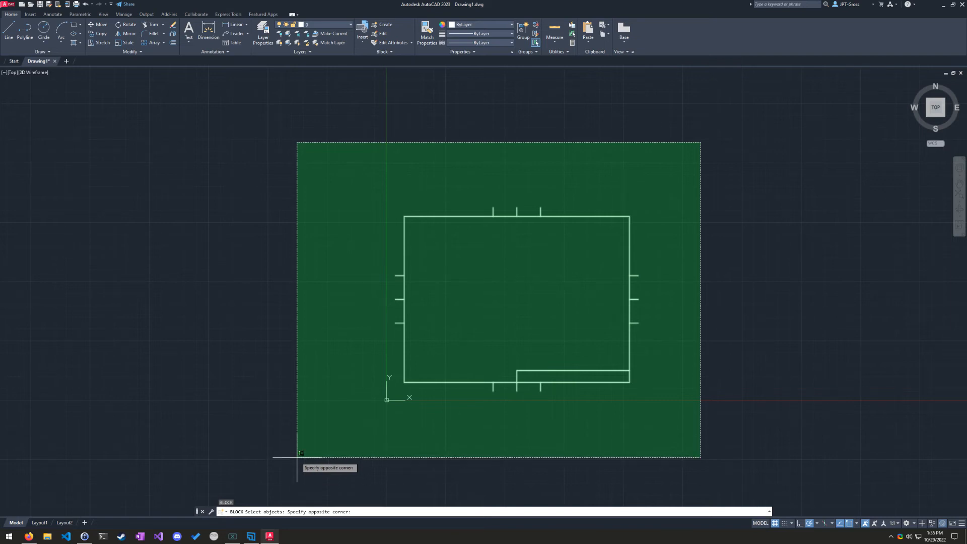
pyautogui.click(345, 438)
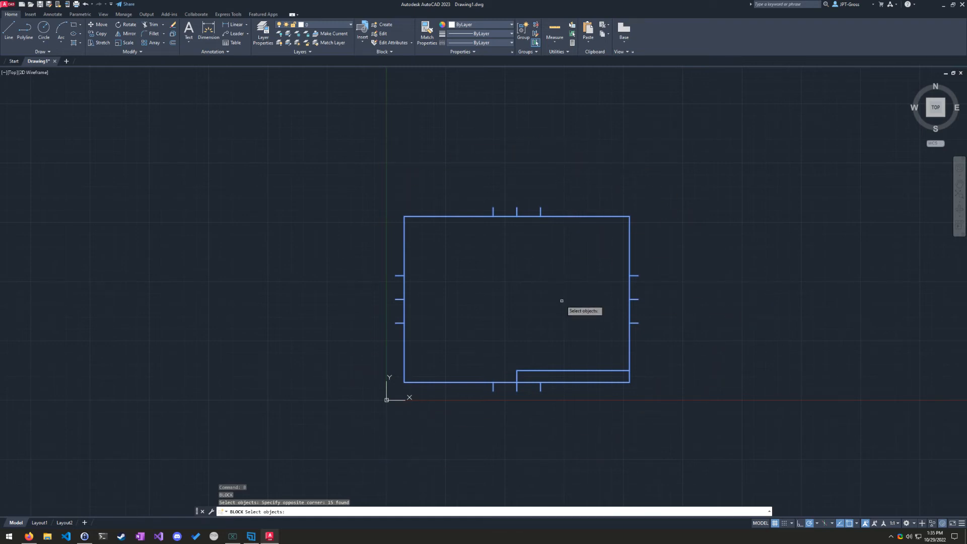
pyautogui.press('Return')
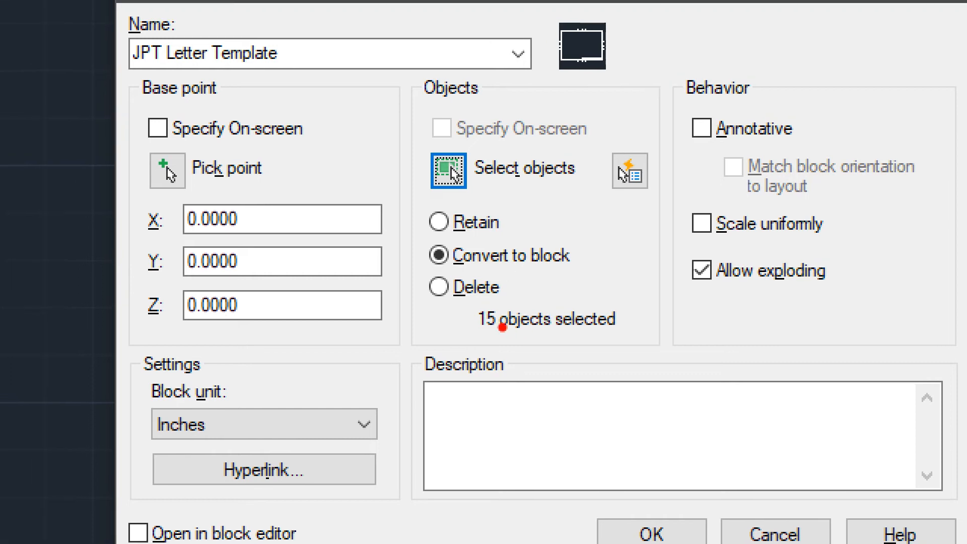
pyautogui.keyDown('shift'); pyautogui.moveTo(468, 333); pyautogui.dragTo(655, 333); pyautogui.keyUp('shift')
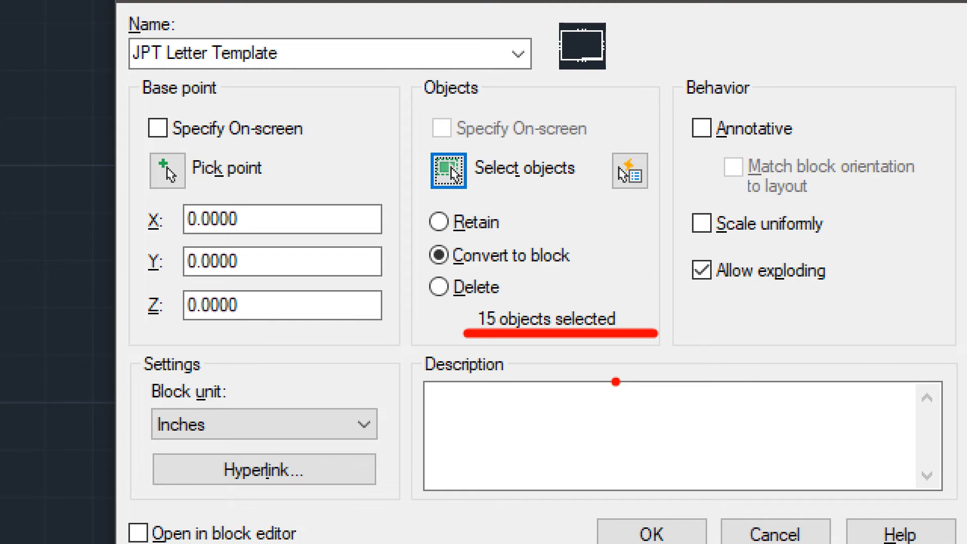
pyautogui.press('Escape')
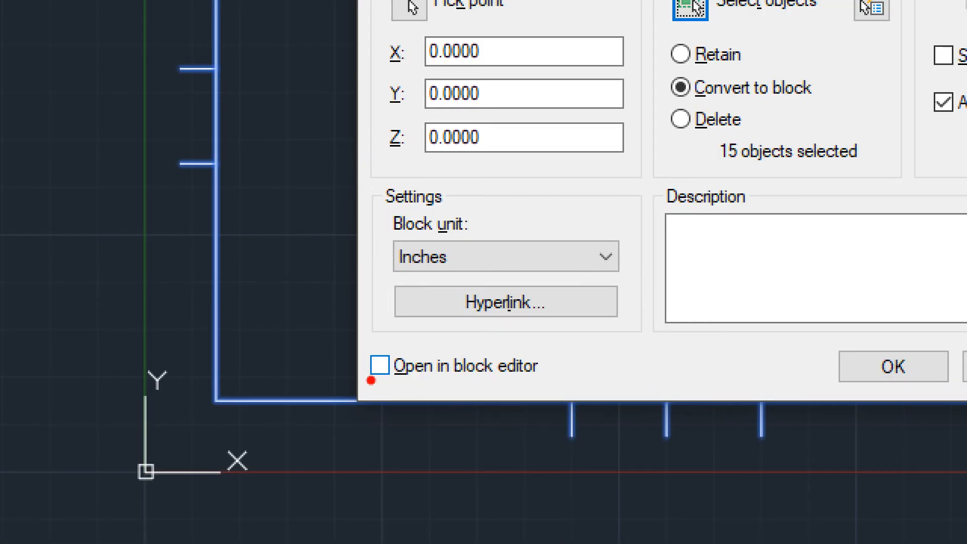
pyautogui.moveTo(368, 386); pyautogui.dragTo(552, 387)
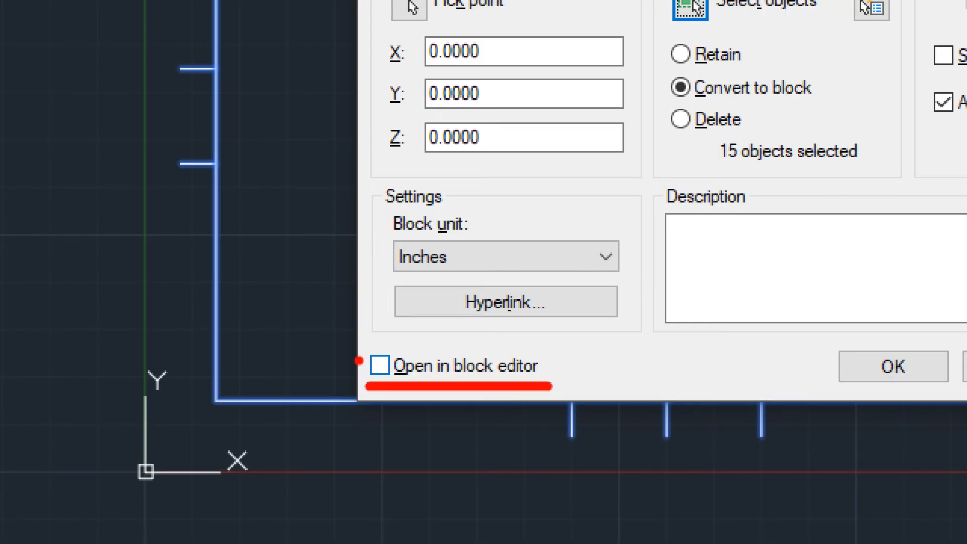
pyautogui.moveTo(360, 362); pyautogui.dragTo(235, 298)
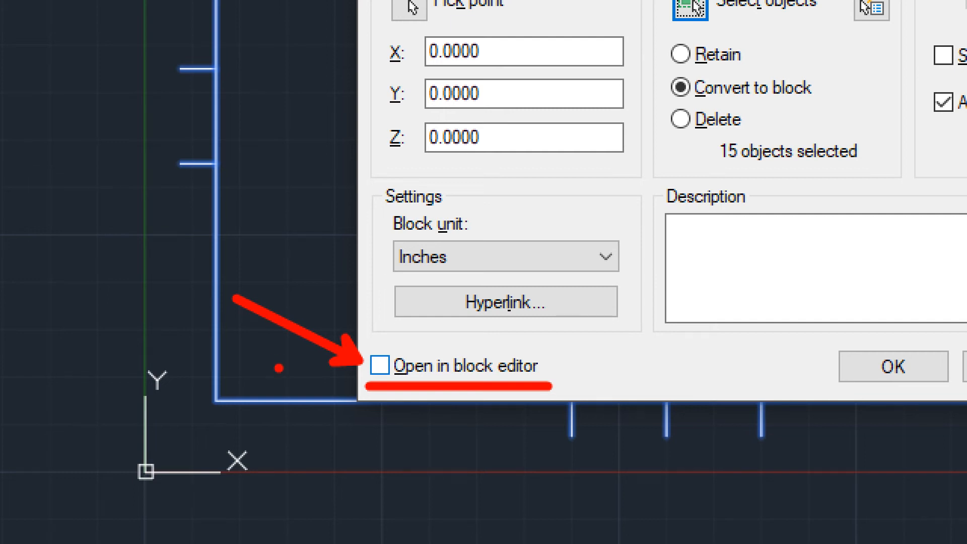
pyautogui.press('Escape')
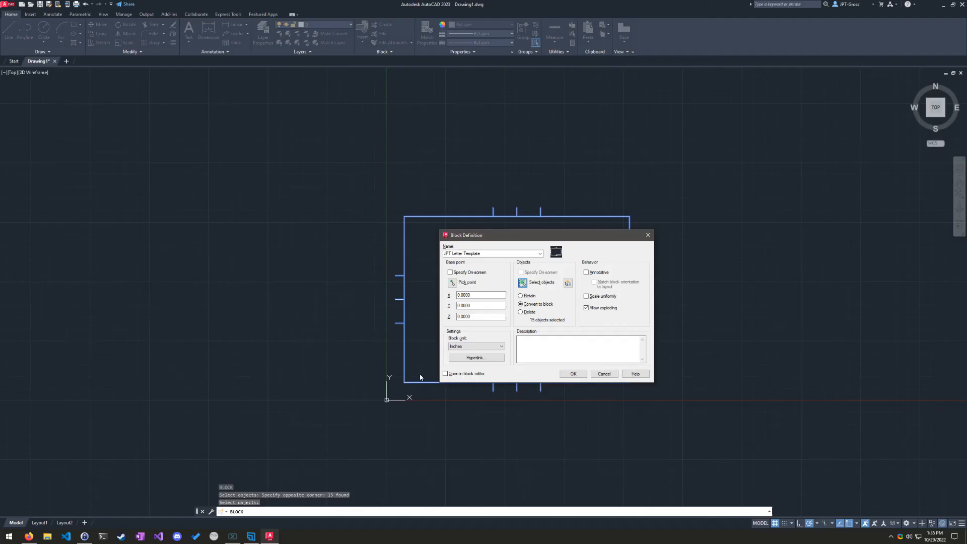
# Step: Create the JPT Letter Template block from the chosen objects and open it in the block editor
pyautogui.click(445, 373)
pyautogui.click(573, 374)
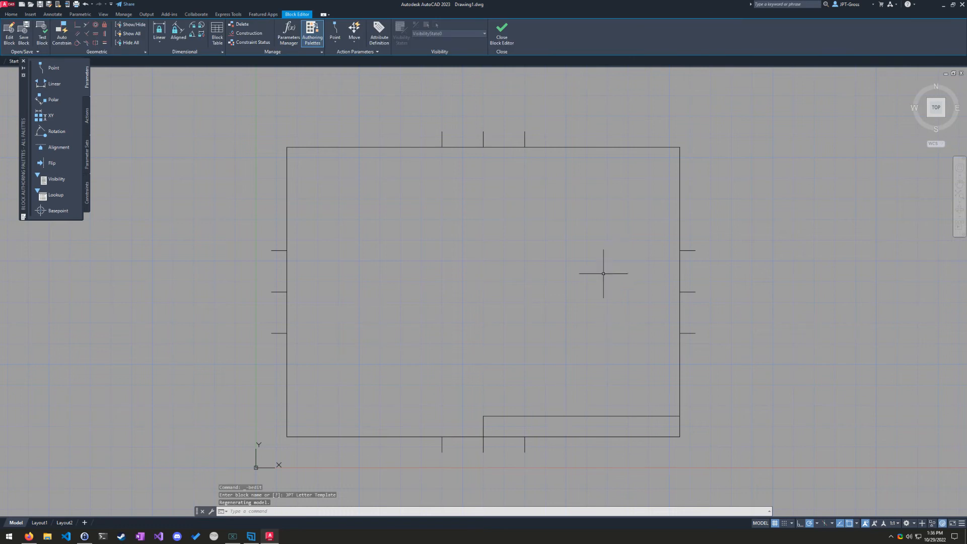
pyautogui.scroll(-2, 567, 299)
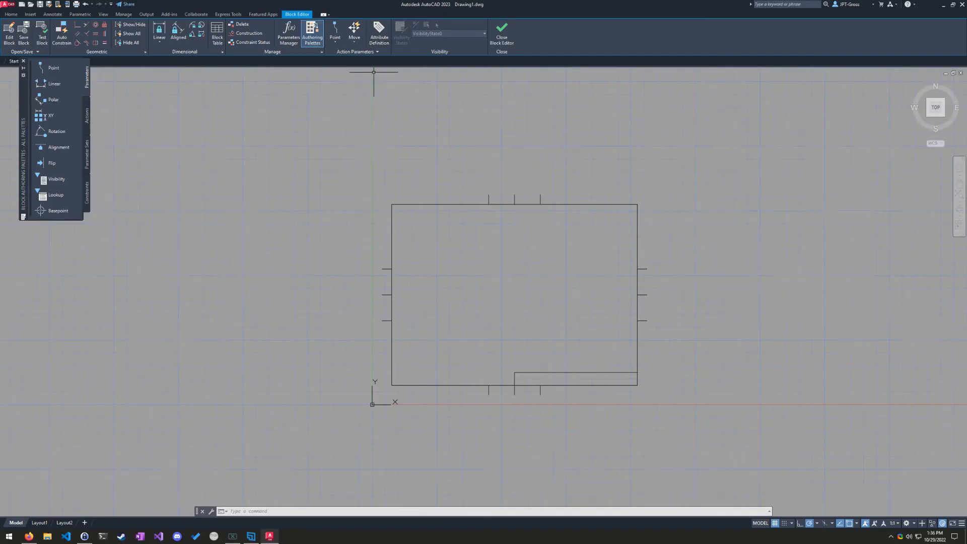
# Step: Define a block attribute with tag "Title", prompt "Type the Title Here" and default "NAME - PART# - SCALE" for the lower-right title box
pyautogui.click(379, 33)
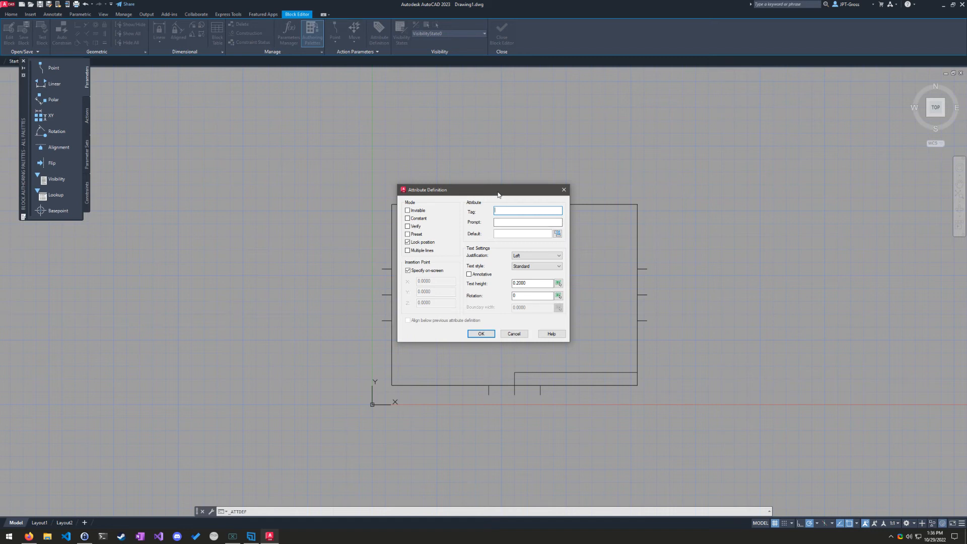
pyautogui.moveTo(499, 195); pyautogui.dragTo(502, 234)
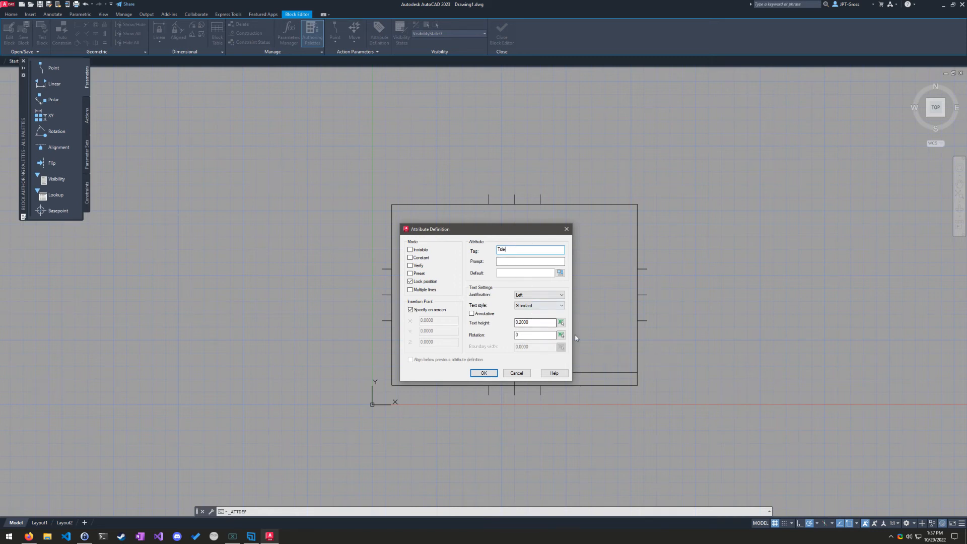
pyautogui.click(505, 263)
pyautogui.write('Type the Title Here')
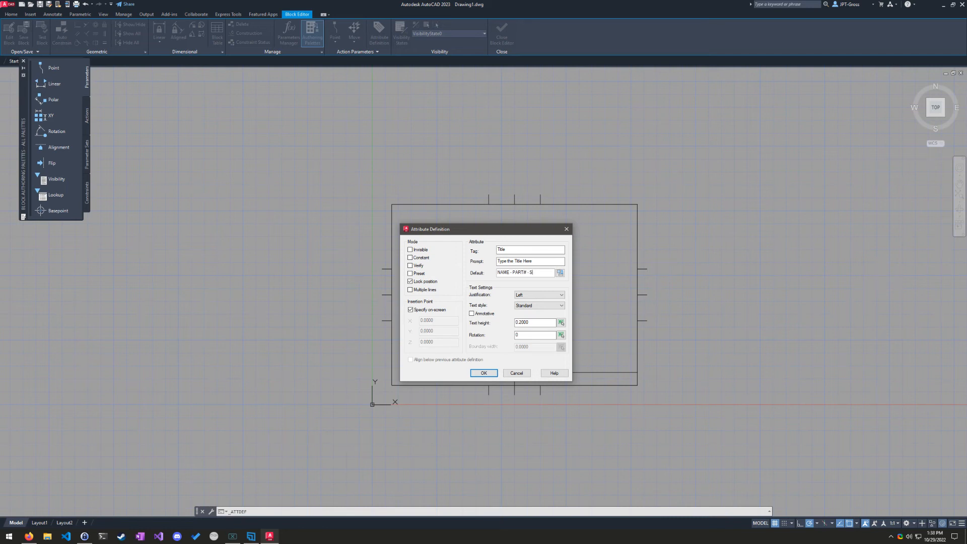
pyautogui.write('CALE')
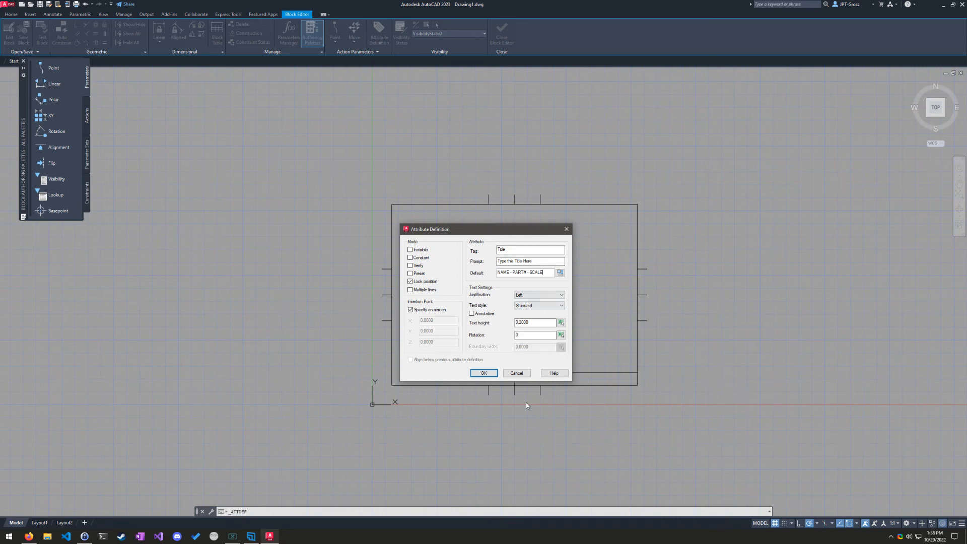
pyautogui.click(486, 375)
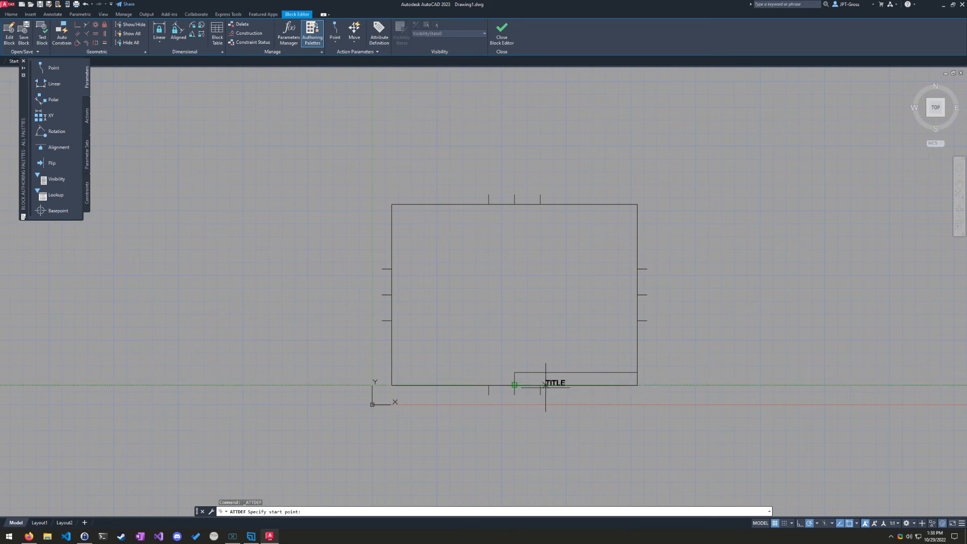
pyautogui.scroll(6, 524, 404)
pyautogui.scroll(2, 532, 396)
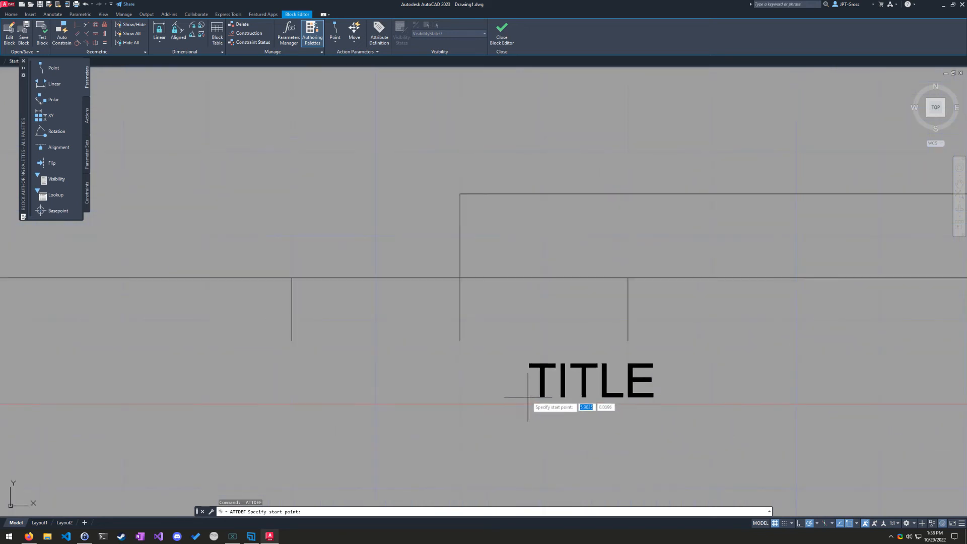
pyautogui.moveTo(529, 399); pyautogui.dragTo(507, 438, button='middle')
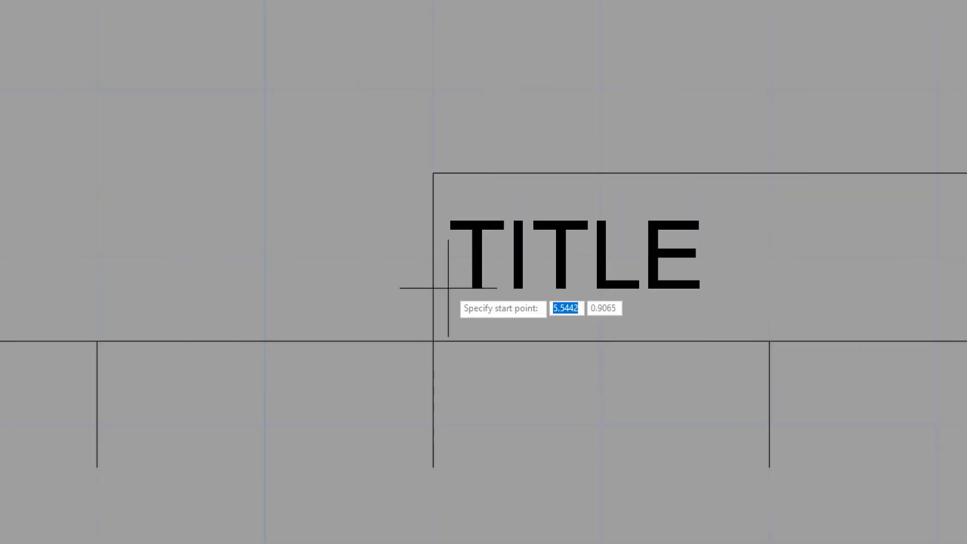
pyautogui.click(658, 251)
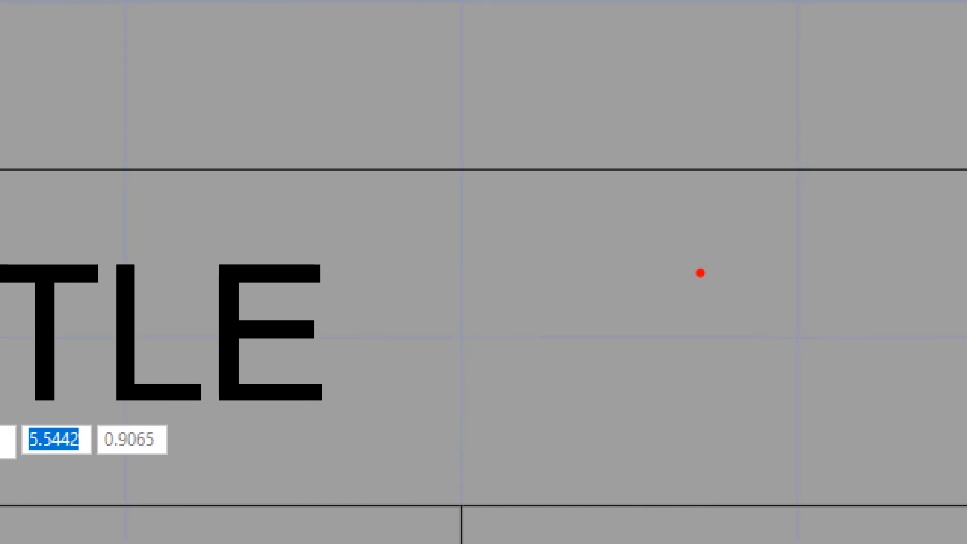
pyautogui.keyDown('ctrl'); pyautogui.keyDown('shift'); pyautogui.moveTo(514, 307); pyautogui.dragTo(659, 172); pyautogui.keyUp('shift'); pyautogui.keyUp('ctrl')
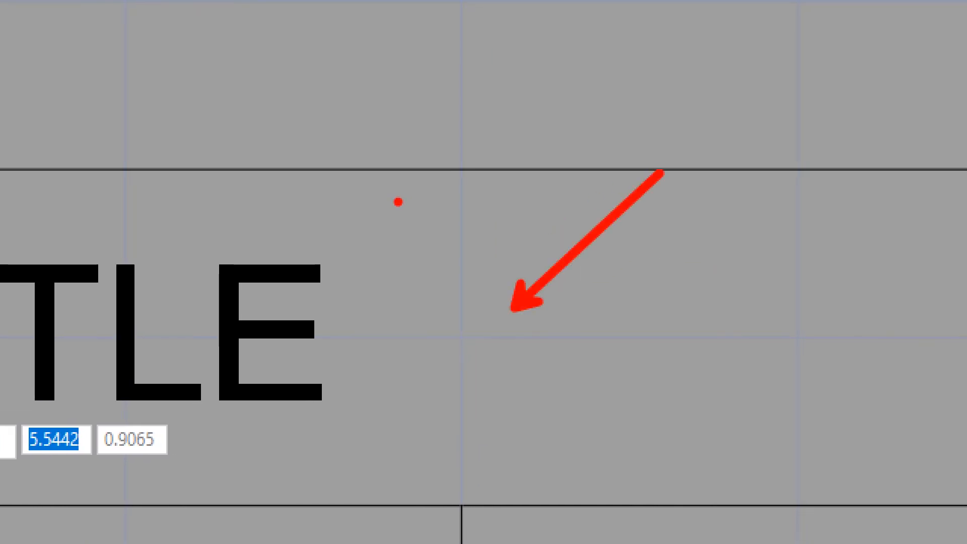
pyautogui.keyDown('shift'); pyautogui.moveTo(399, 170); pyautogui.dragTo(501, 170); pyautogui.keyUp('shift')
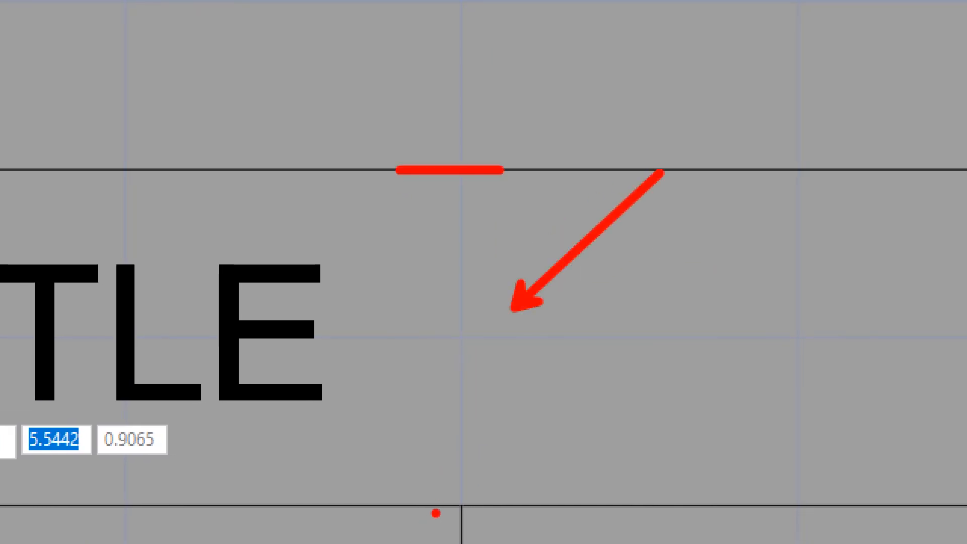
pyautogui.keyDown('shift'); pyautogui.moveTo(437, 512); pyautogui.dragTo(575, 501); pyautogui.keyUp('shift')
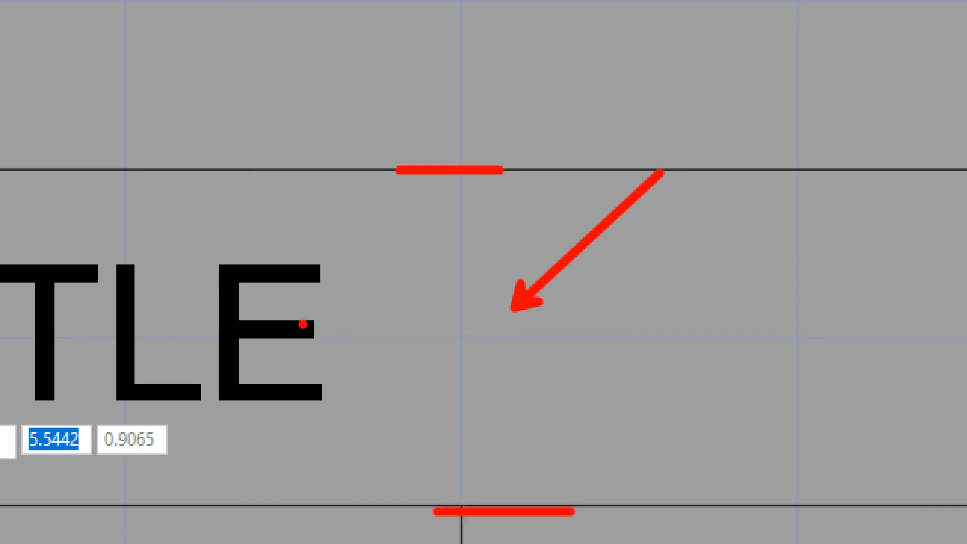
pyautogui.keyDown('shift'); pyautogui.moveTo(297, 326); pyautogui.dragTo(397, 326); pyautogui.keyUp('shift')
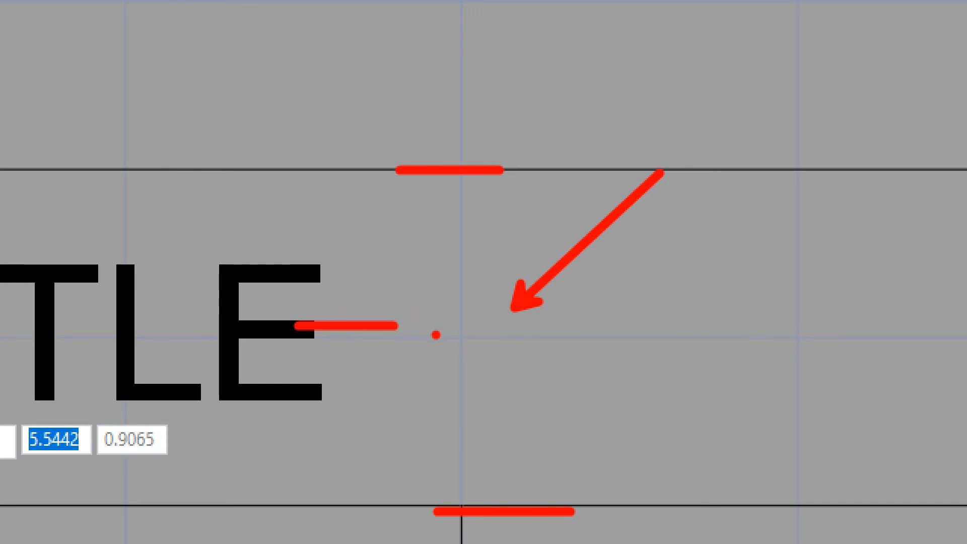
pyautogui.keyDown('shift'); pyautogui.moveTo(436, 231); pyautogui.dragTo(436, 337); pyautogui.keyUp('shift')
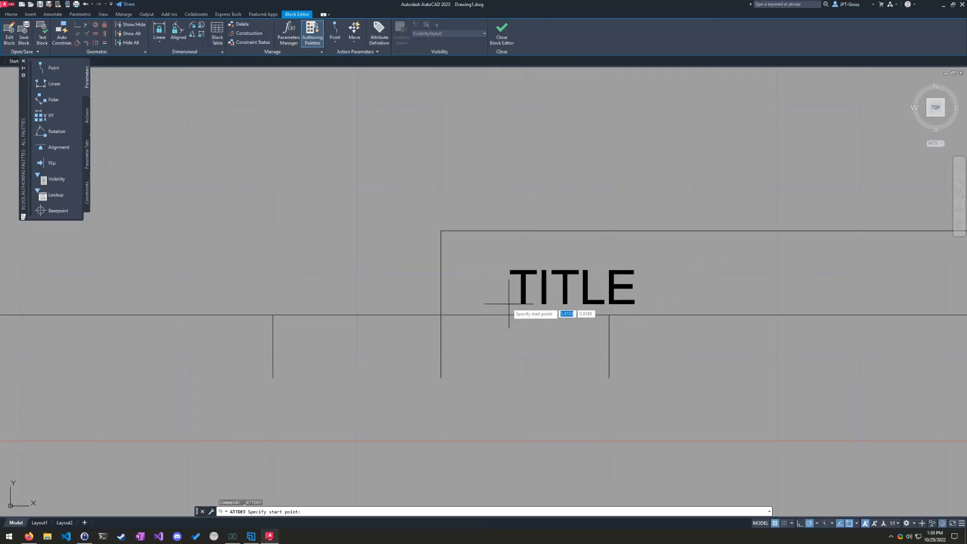
# Step: Place the TITLE attribute inside the left end of the title box, and close the block editor saving the changes to JPT Letter Template
pyautogui.click(445, 289)
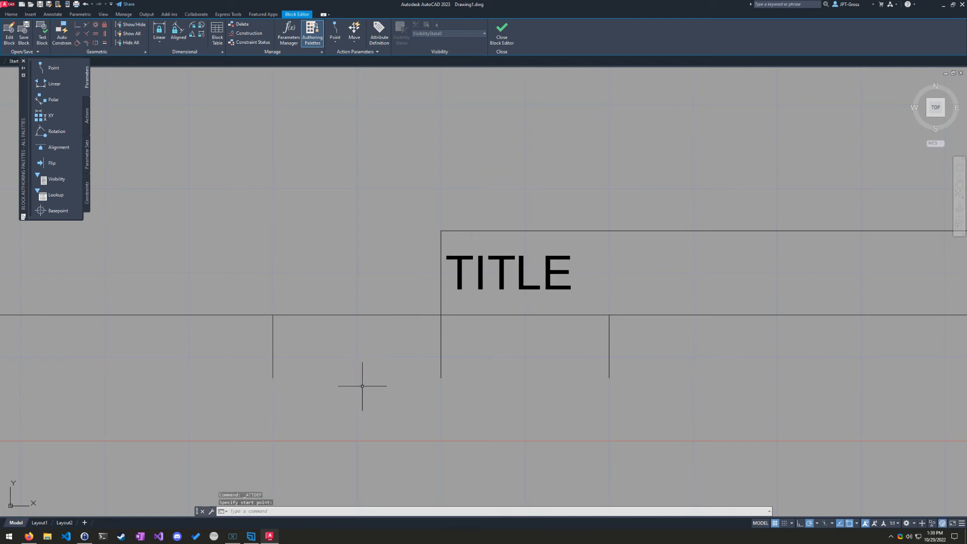
pyautogui.scroll(3, 546, 279)
pyautogui.scroll(4, 675, 267)
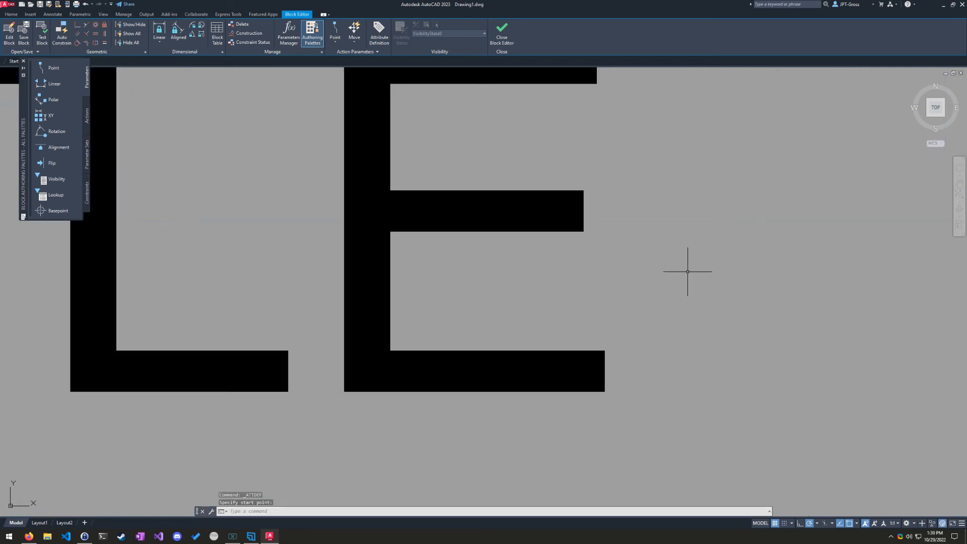
pyautogui.scroll(-10, 673, 270)
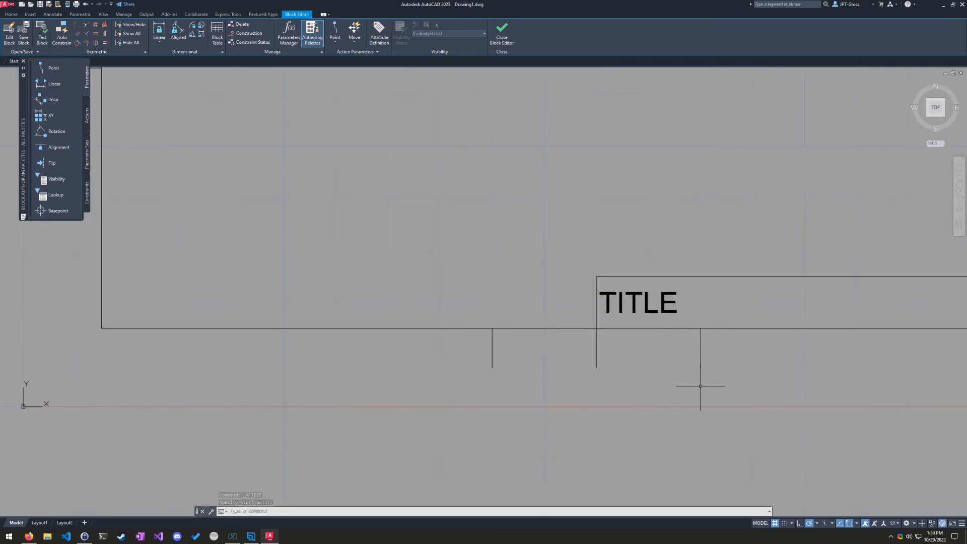
pyautogui.scroll(-6, 700, 386)
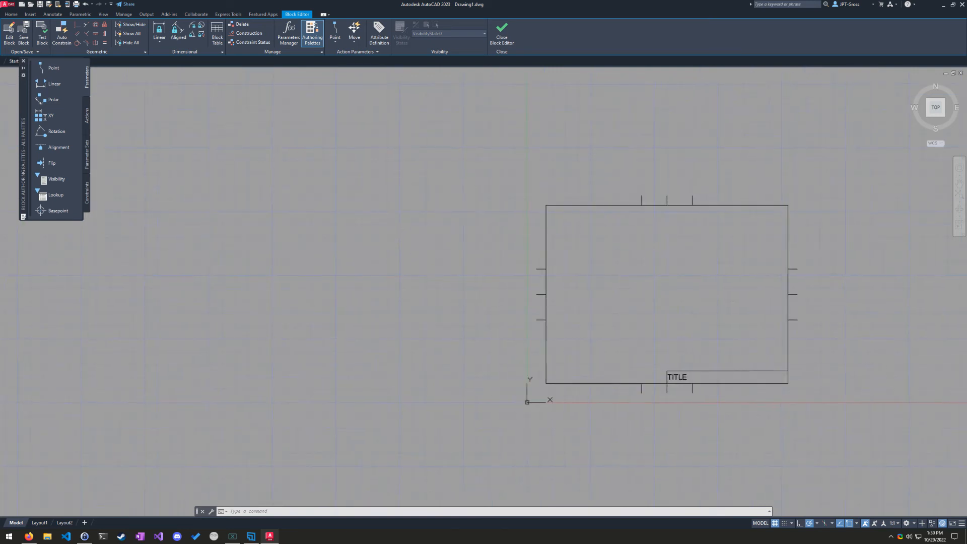
pyautogui.moveTo(876, 378); pyautogui.dragTo(773, 410, button='middle')
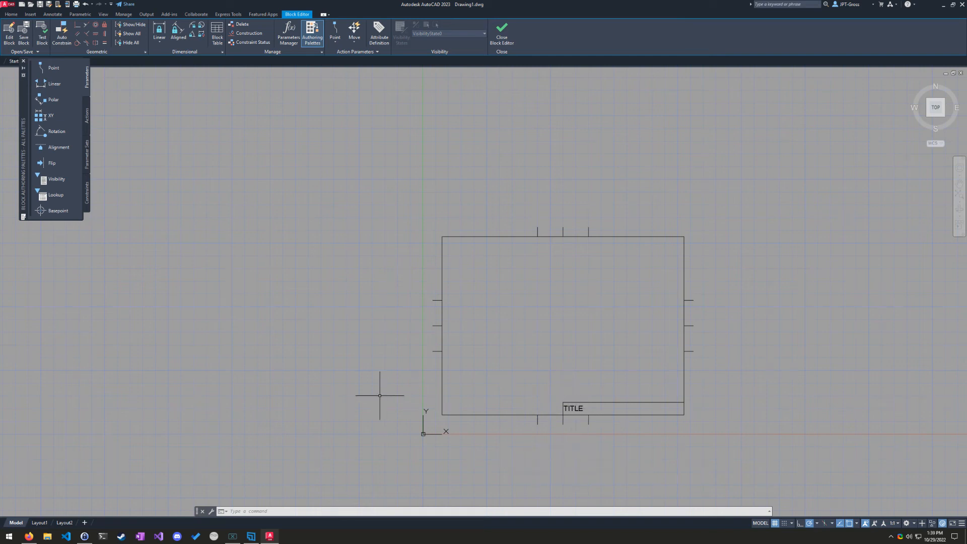
pyautogui.click(504, 39)
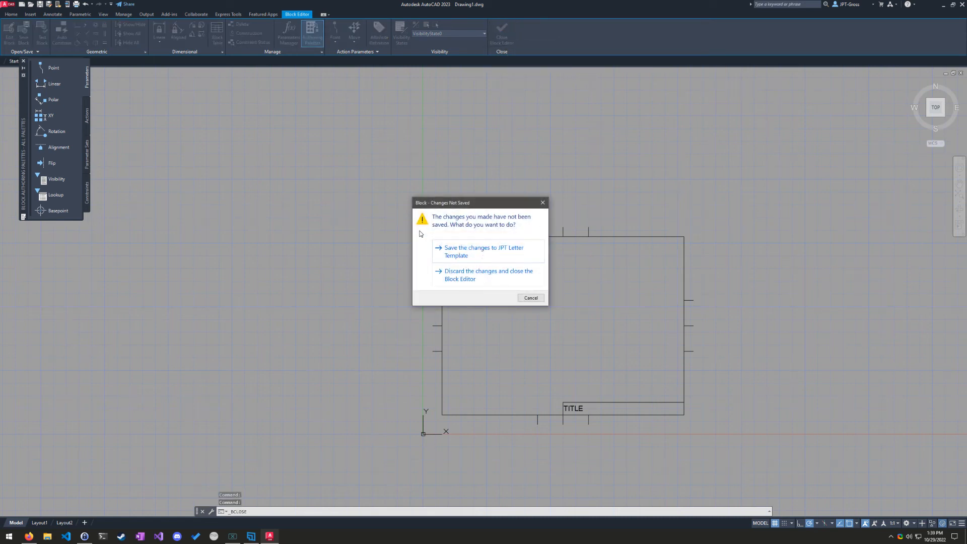
pyautogui.click(459, 252)
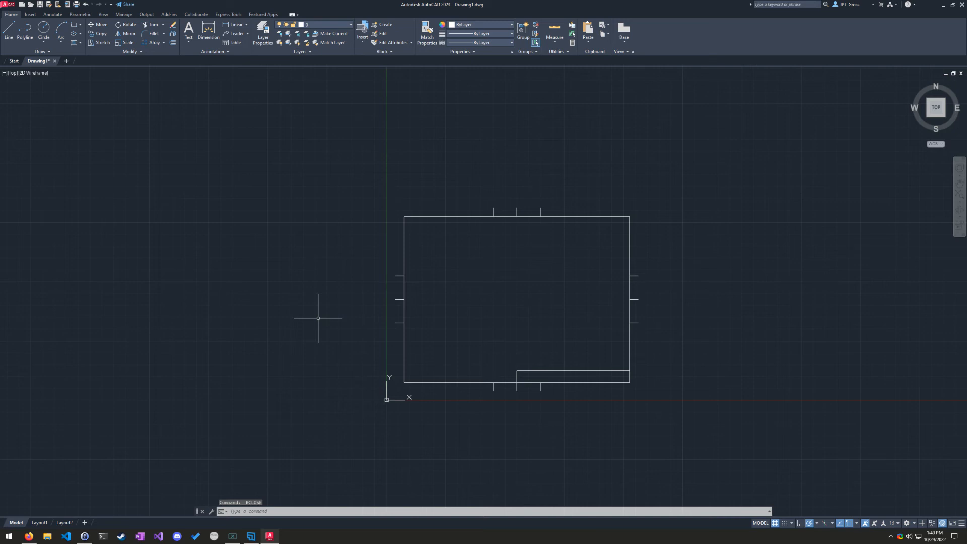
# Step: Delete the template block's instance from model space
pyautogui.scroll(-4, 318, 318)
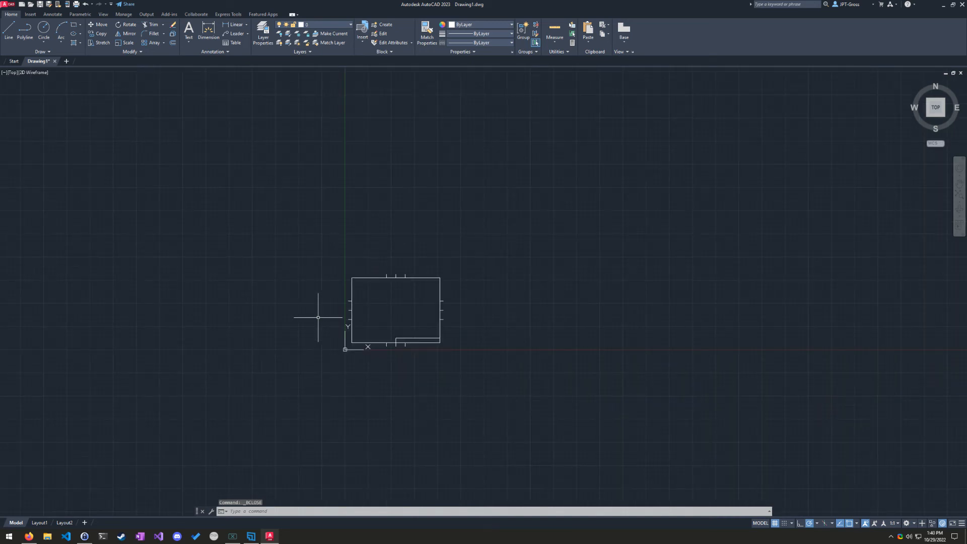
pyautogui.click(526, 239)
pyautogui.click(296, 376)
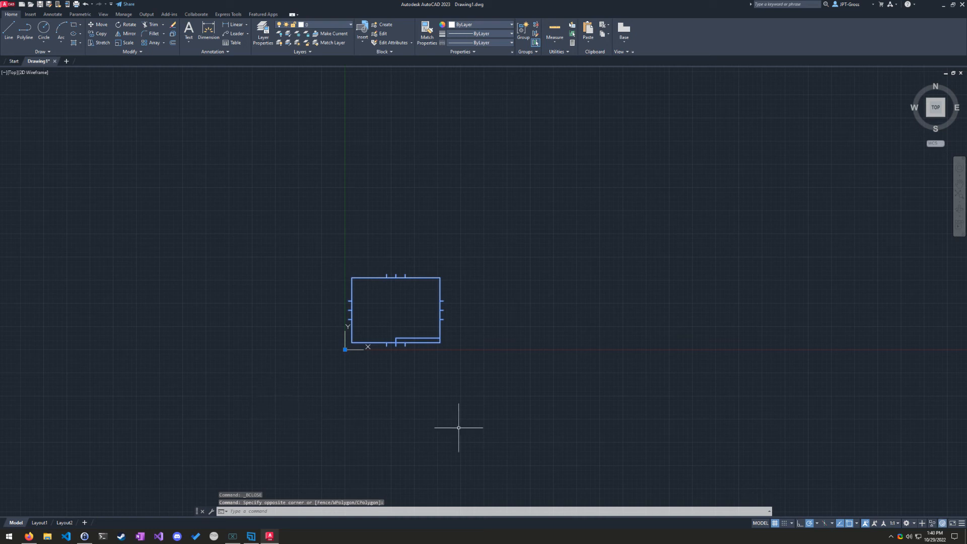
pyautogui.press('Delete')
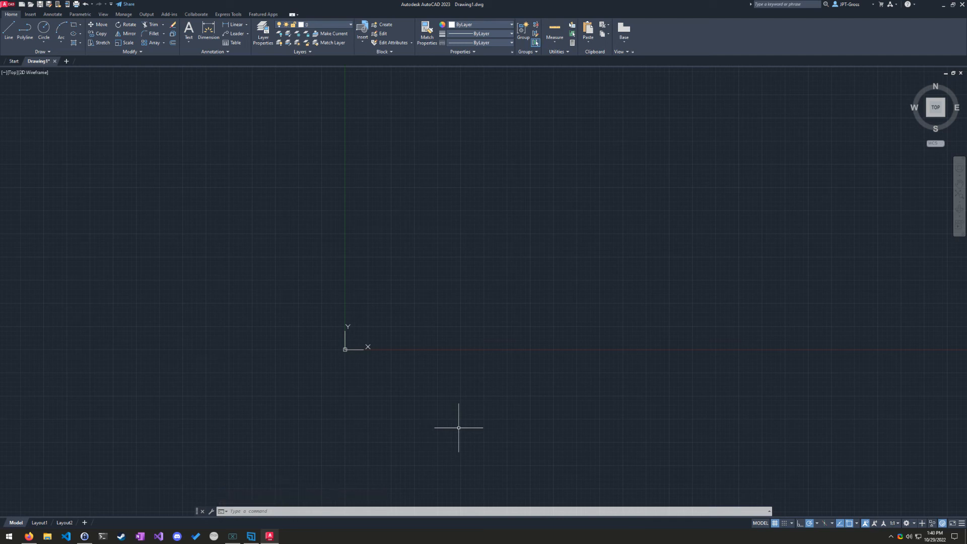
# Step: Look at the start page and at both paper layouts of the drawing, and return to model space
pyautogui.click(14, 60)
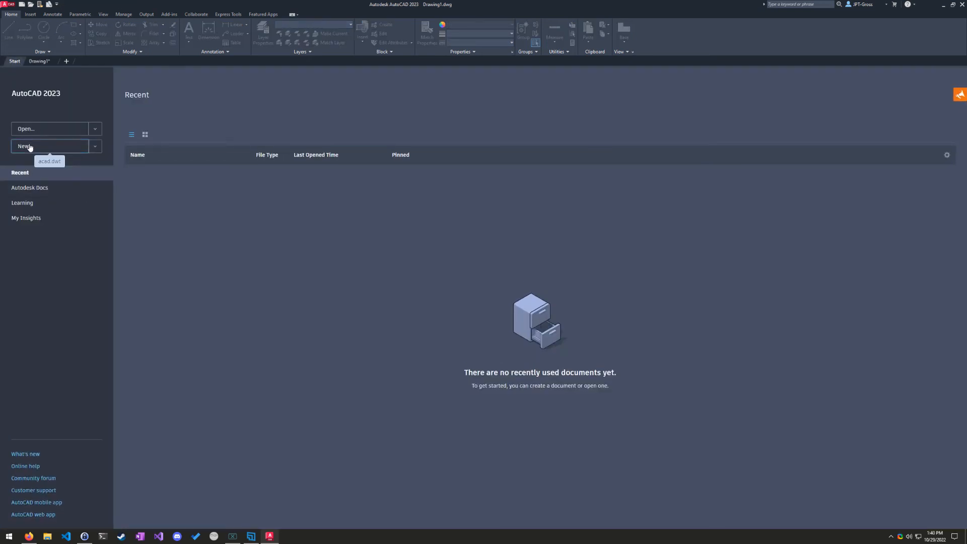
pyautogui.click(39, 61)
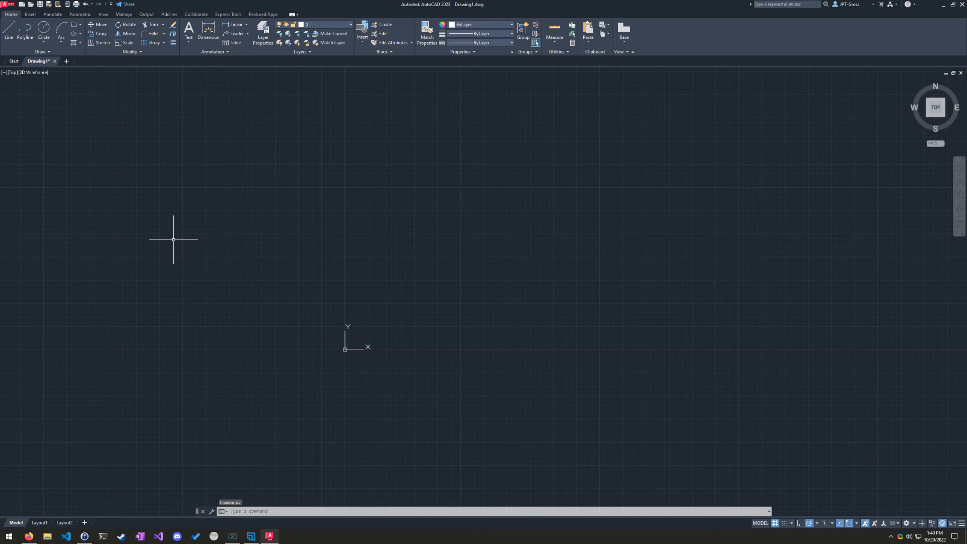
pyautogui.click(40, 523)
pyautogui.click(64, 523)
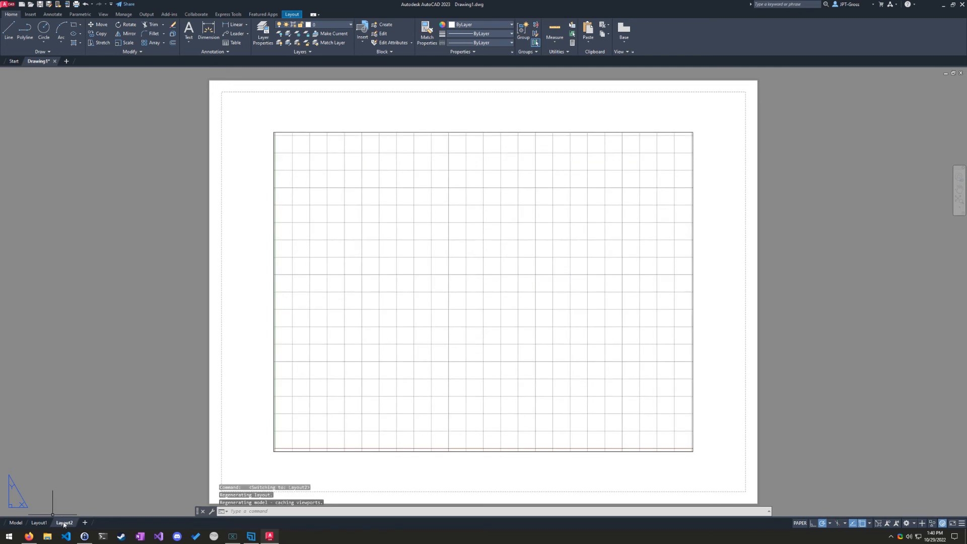
pyautogui.click(42, 524)
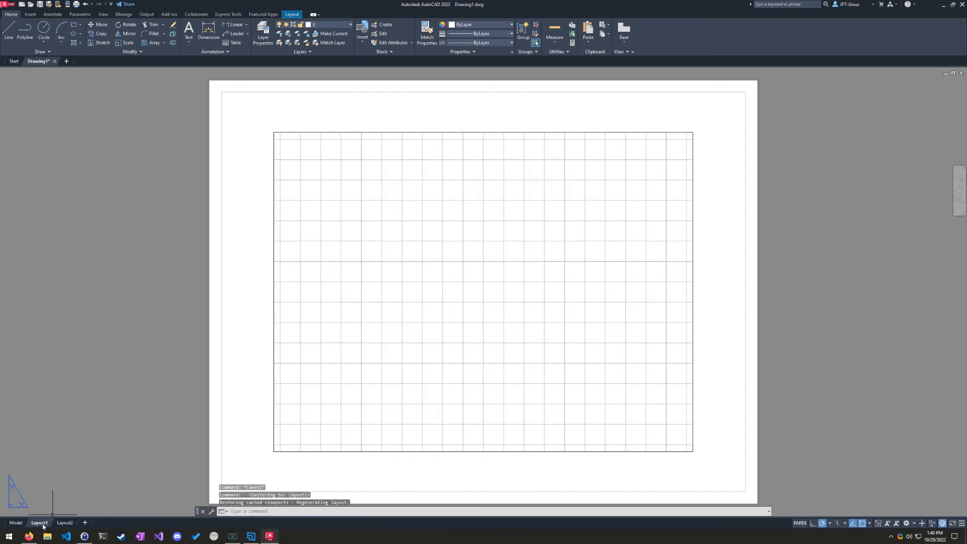
pyautogui.click(15, 522)
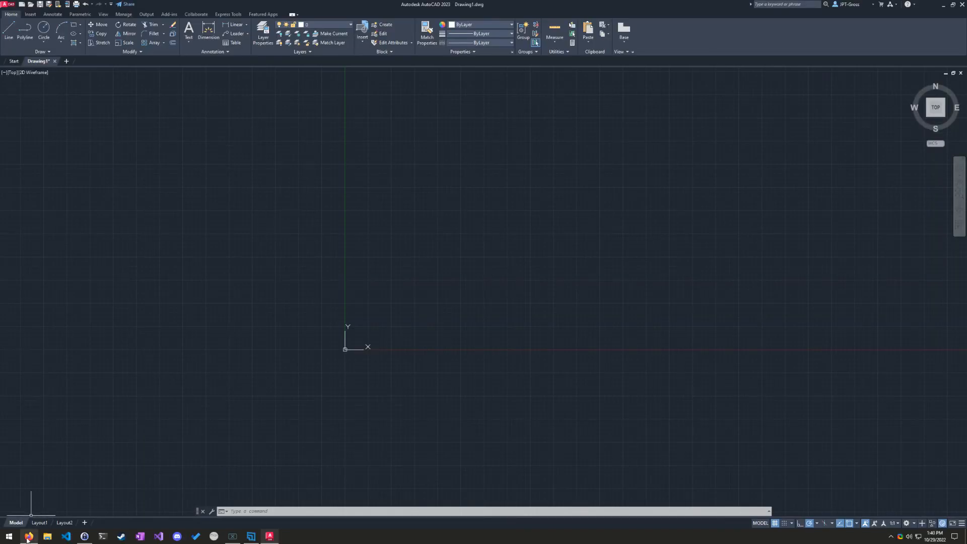
# Step: Delete the existing viewport from Layout1 so the sheet is empty
pyautogui.click(39, 523)
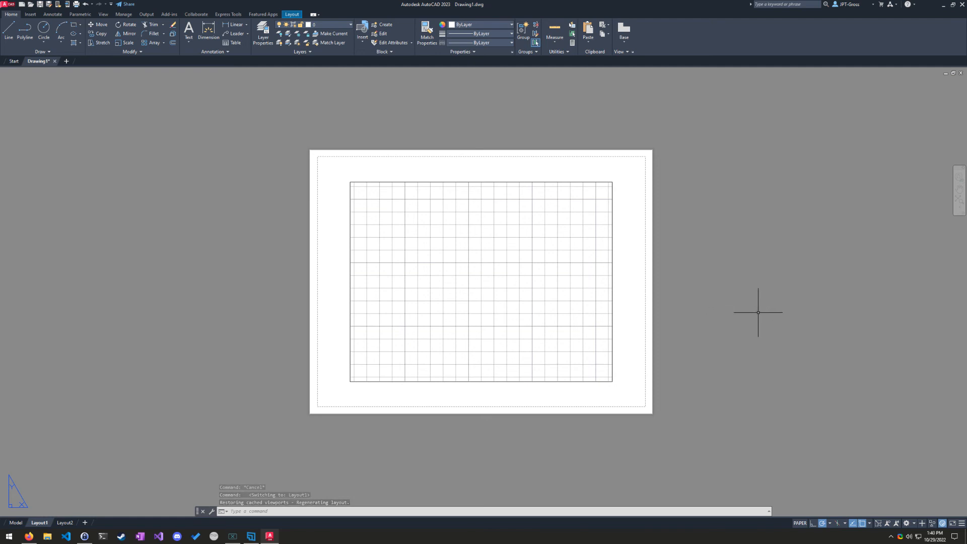
pyautogui.hotkey('ctrl', 'a')
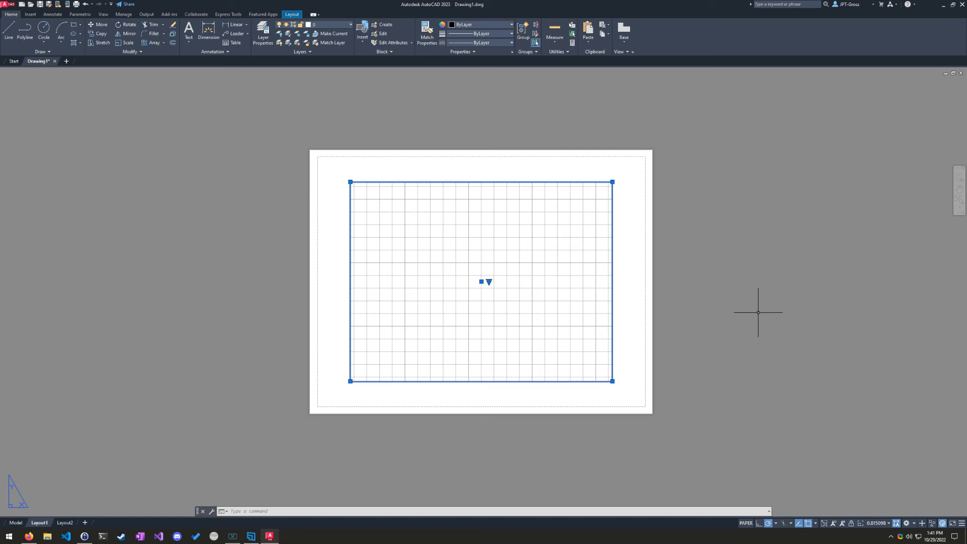
pyautogui.press('Delete')
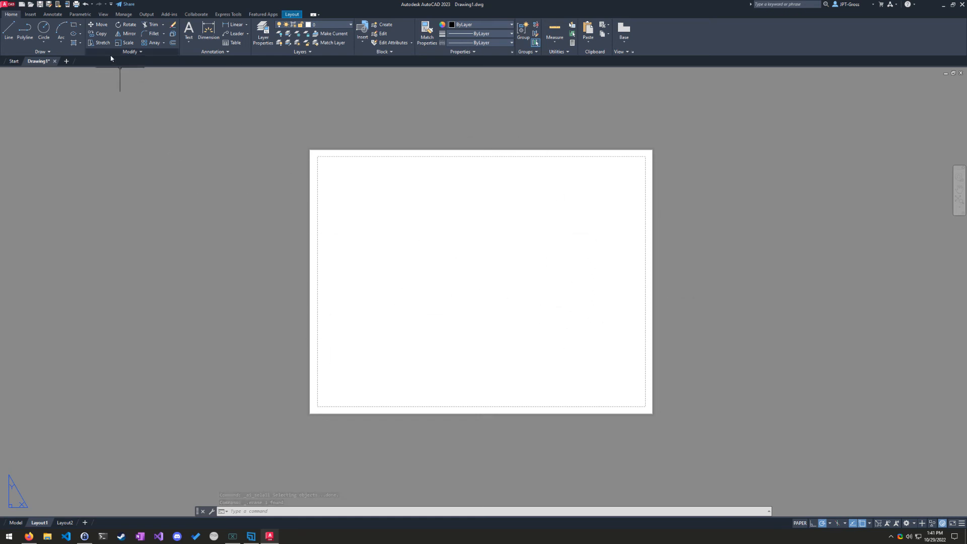
# Step: Bring up the plotting and page setup commands for Layout1
pyautogui.click(147, 14)
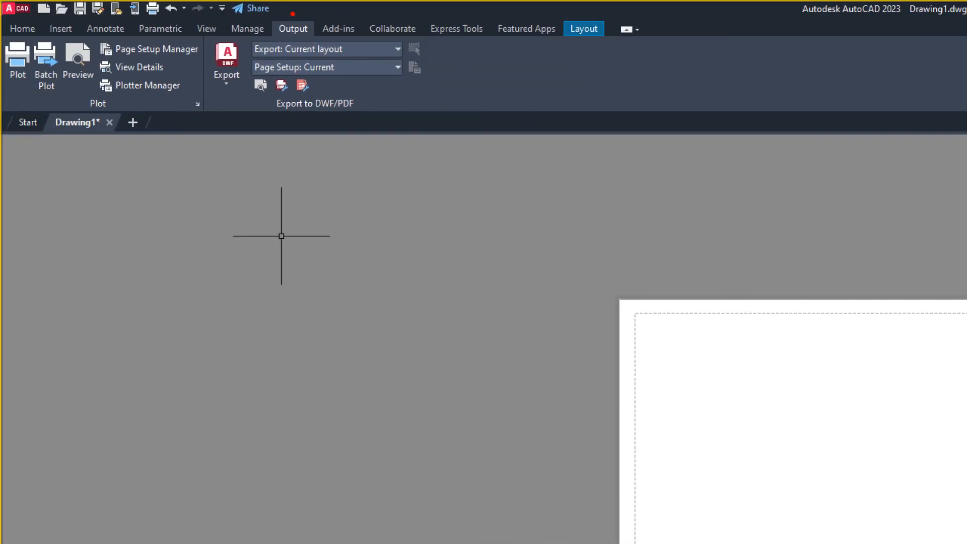
pyautogui.moveTo(293, 14)
pyautogui.mouseDown()
pyautogui.moveTo(259, 31)
pyautogui.moveTo(307, 49)
pyautogui.moveTo(302, 1)
pyautogui.mouseUp()
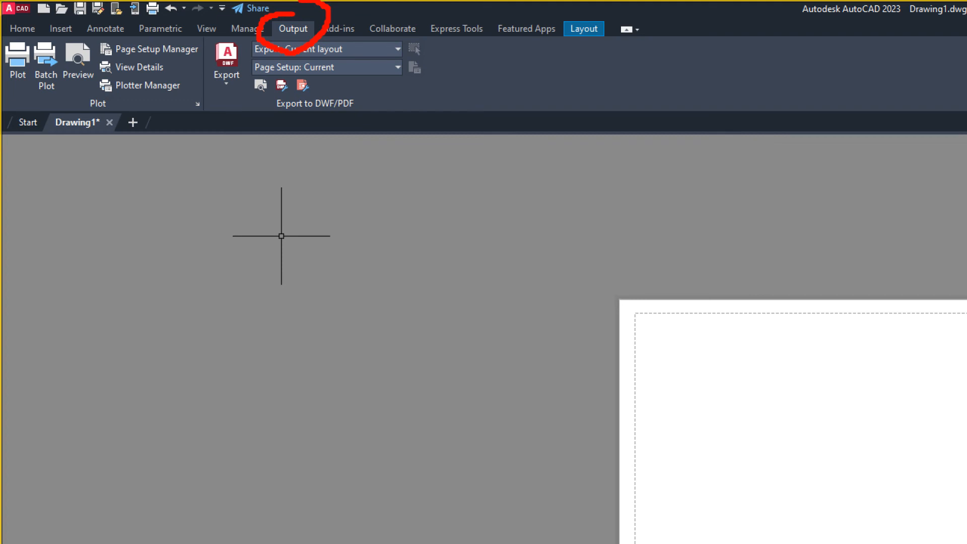
pyautogui.moveTo(313, 44); pyautogui.dragTo(627, 391)
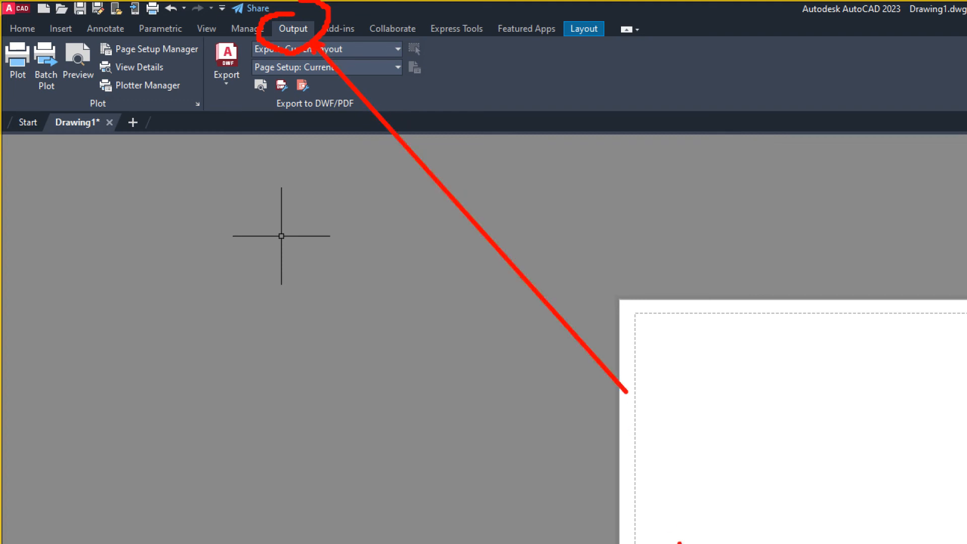
pyautogui.hotkey('ctrl', 'z')
pyautogui.hotkey('ctrl', 'z')
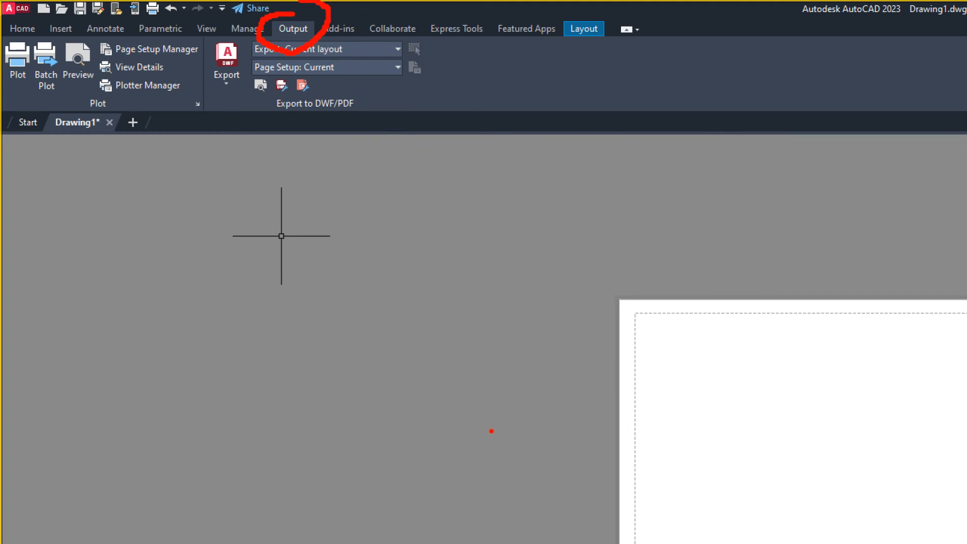
pyautogui.moveTo(89, 25)
pyautogui.mouseDown()
pyautogui.moveTo(215, 64)
pyautogui.moveTo(541, 403)
pyautogui.mouseUp()
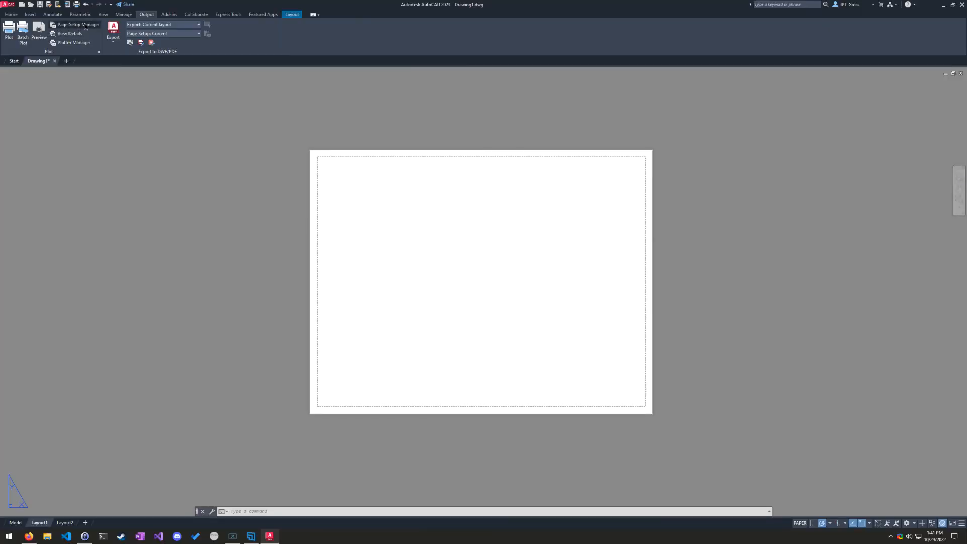
# Step: Modify Layout1's page setup to use the Microsoft Print to PDF plotter with Letter paper, and close the page setup manager
pyautogui.click(151, 49)
pyautogui.moveTo(447, 185); pyautogui.dragTo(431, 208)
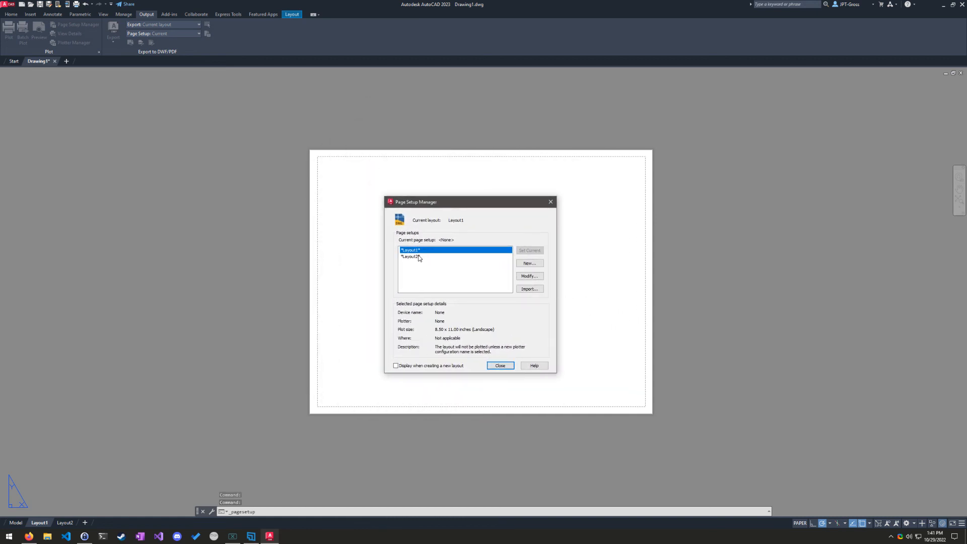
pyautogui.click(419, 256)
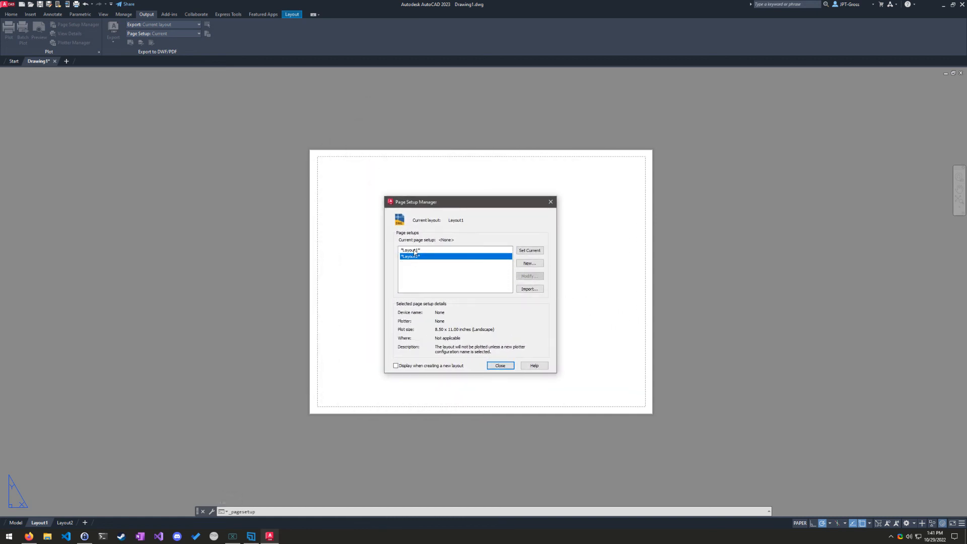
pyautogui.click(414, 250)
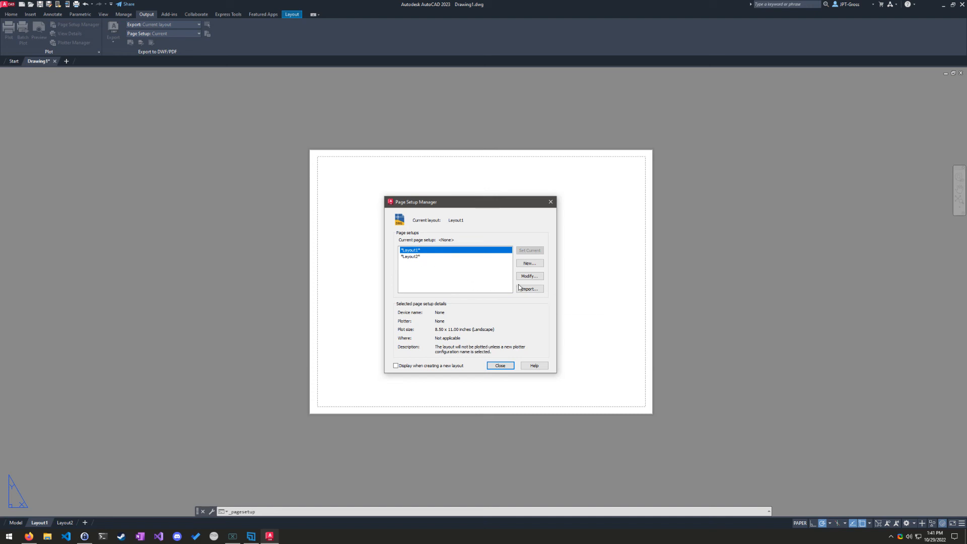
pyautogui.click(529, 277)
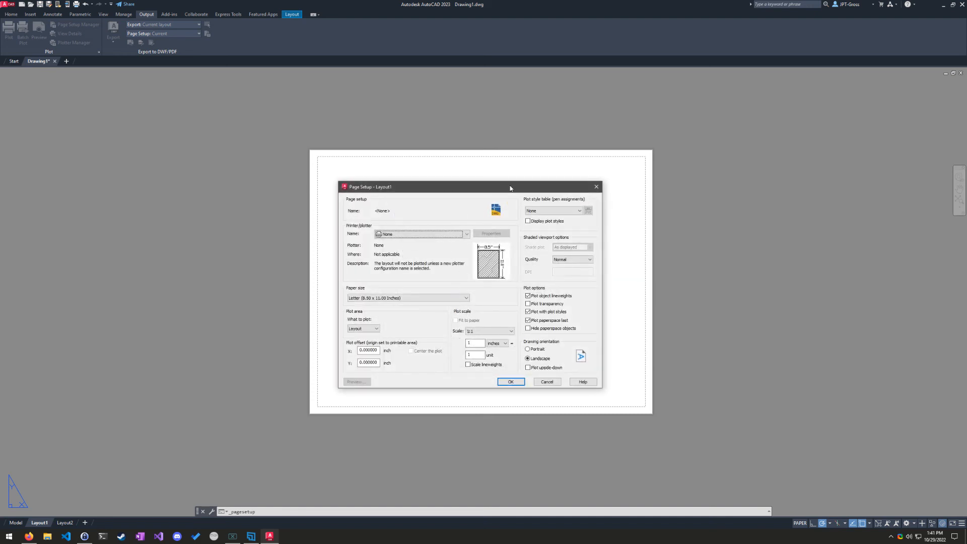
pyautogui.moveTo(510, 188); pyautogui.dragTo(516, 191)
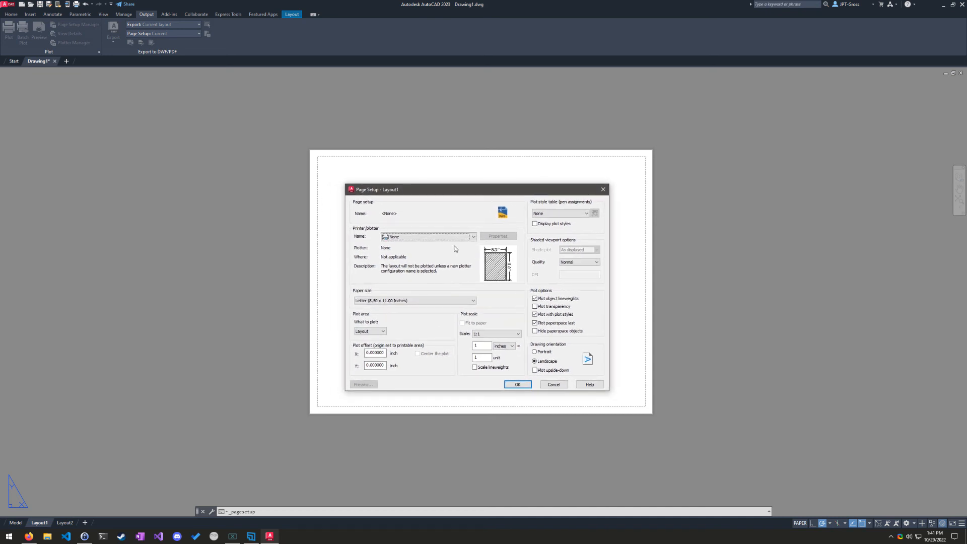
pyautogui.click(440, 236)
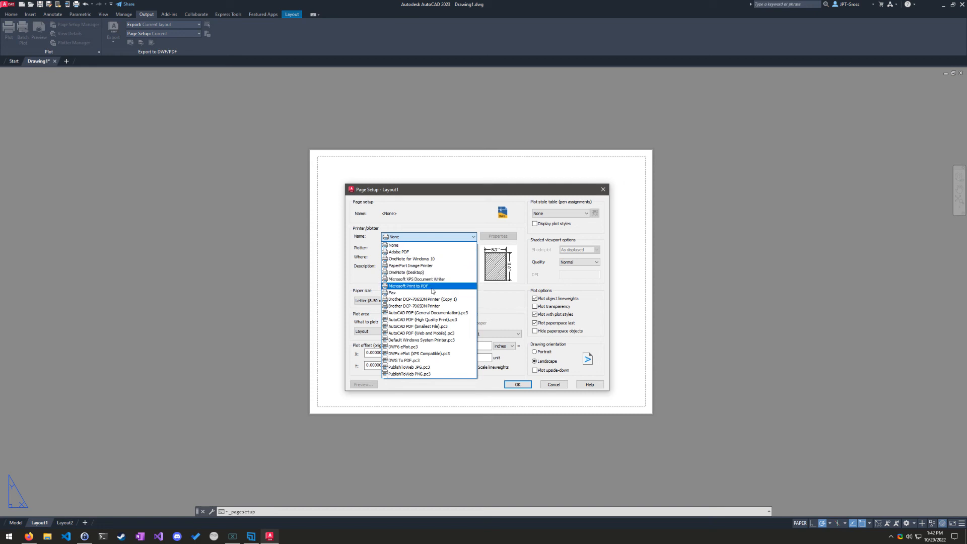
pyautogui.click(432, 290)
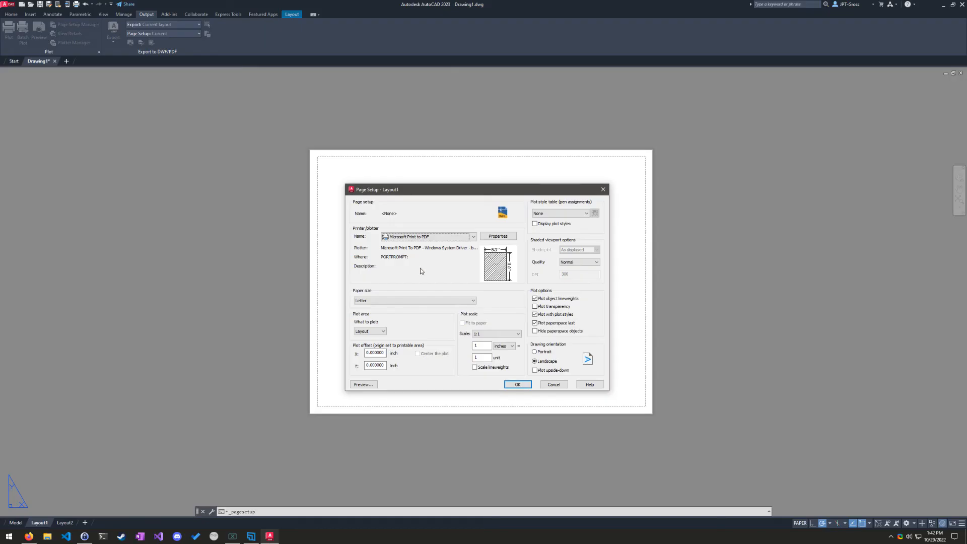
pyautogui.click(428, 302)
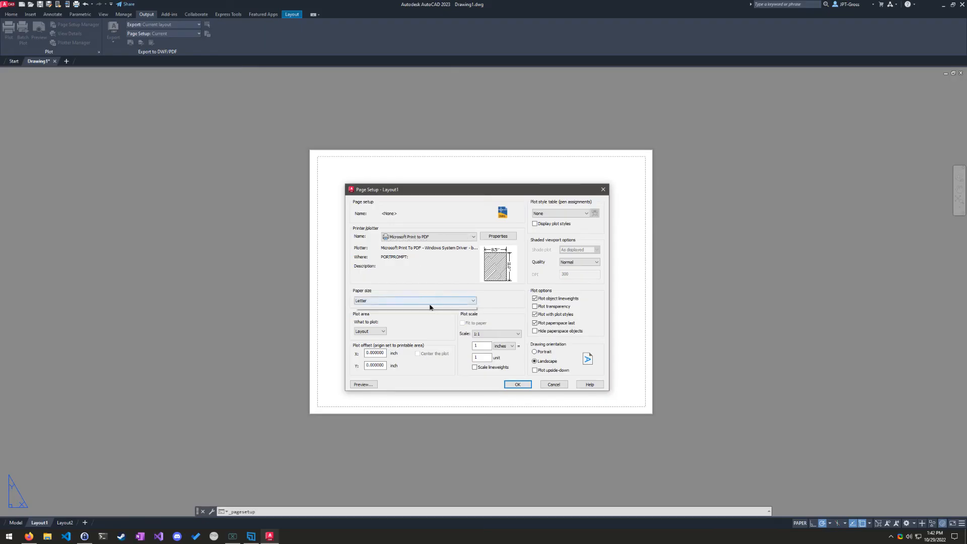
pyautogui.click(390, 299)
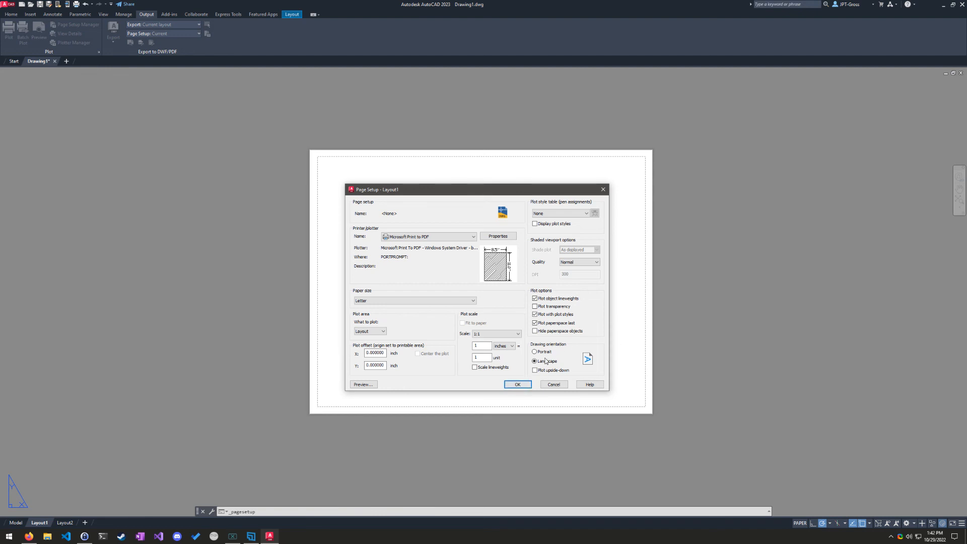
pyautogui.click(519, 386)
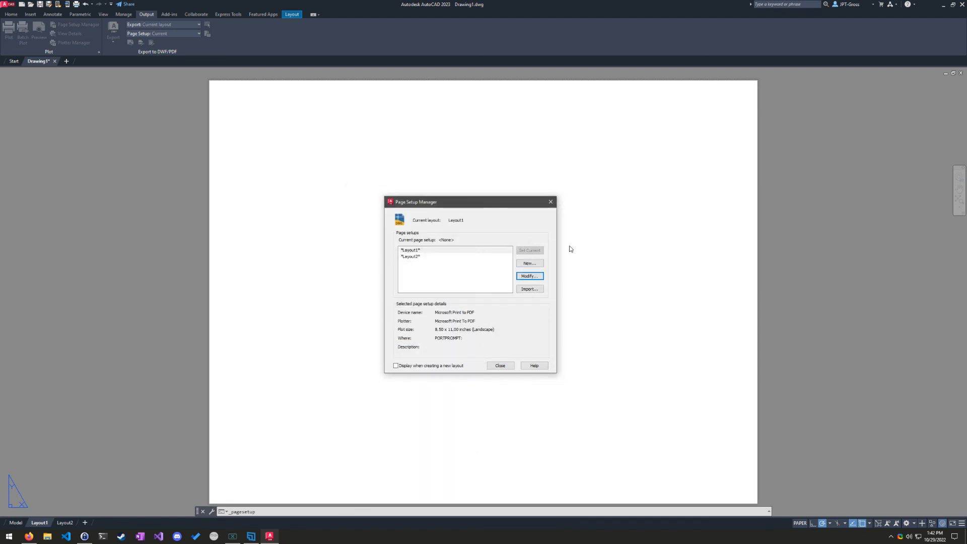
pyautogui.click(501, 366)
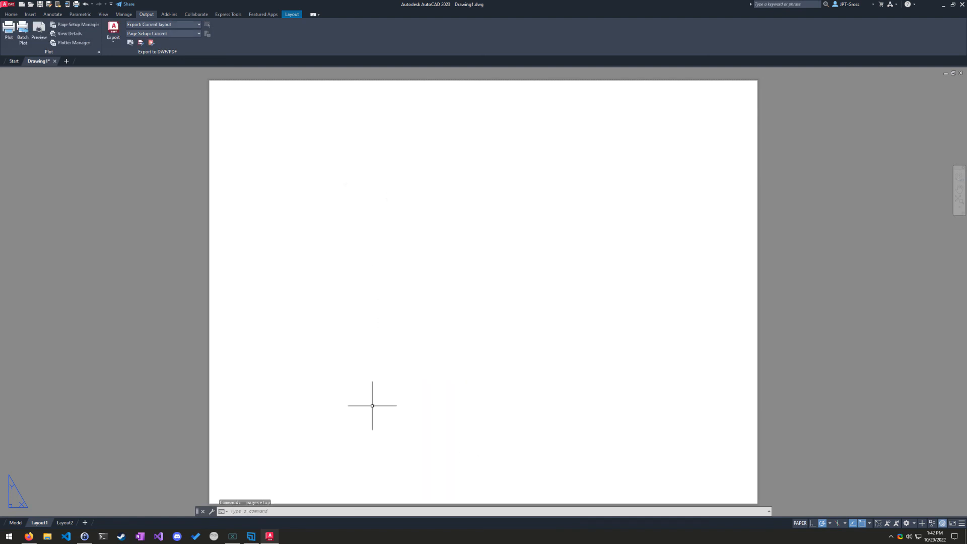
# Step: Delete Layout2 from the drawing and confirm its permanent removal
pyautogui.click(72, 524)
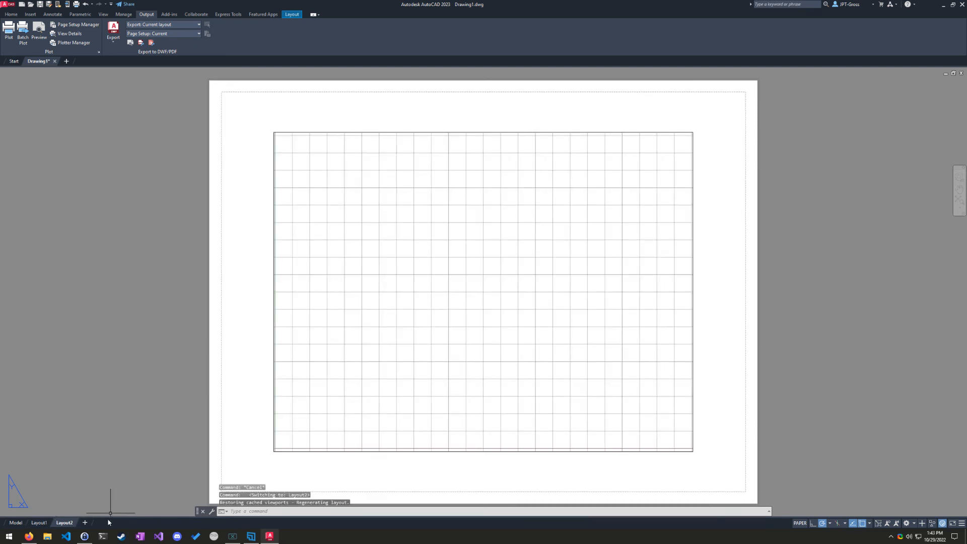
pyautogui.rightClick(66, 525)
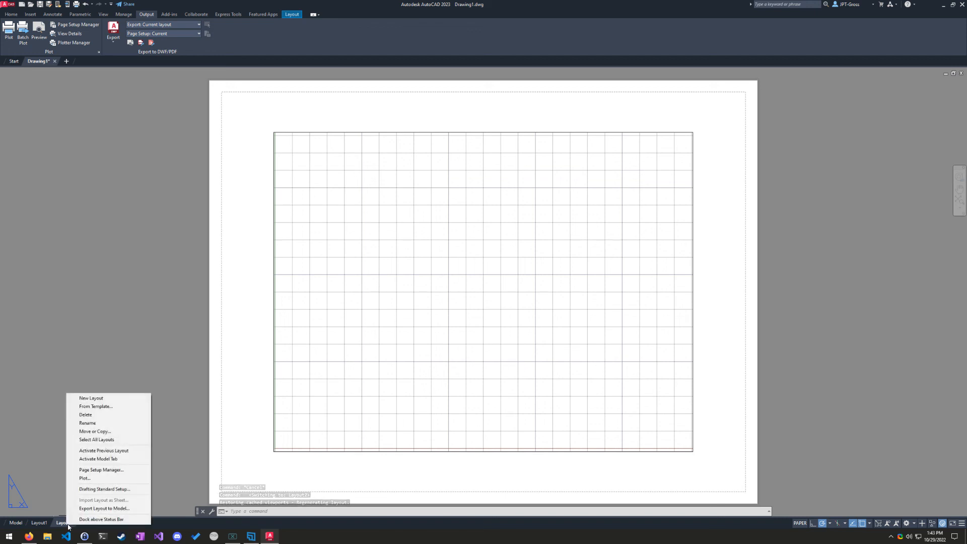
pyautogui.click(95, 415)
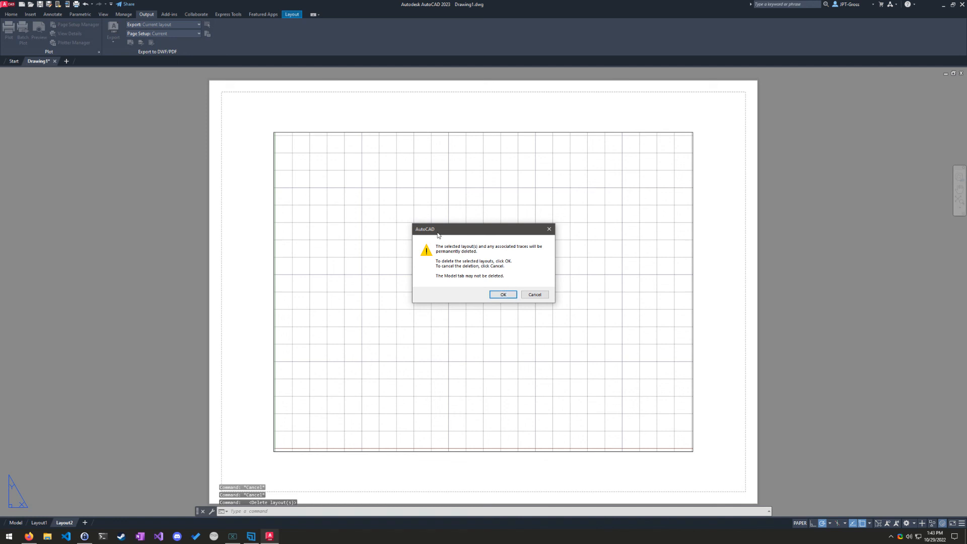
pyautogui.click(509, 299)
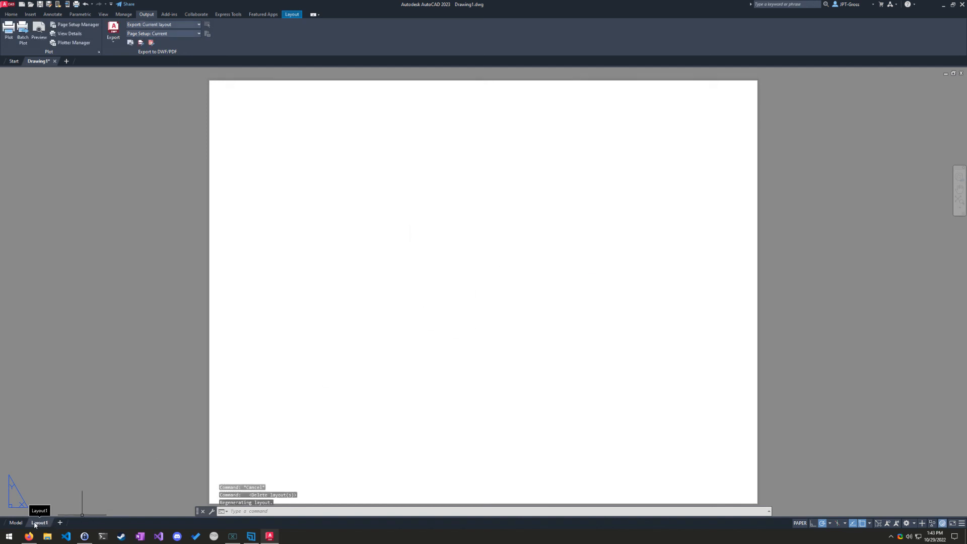
# Step: Rename Layout1 as Letter
pyautogui.rightClick(42, 525)
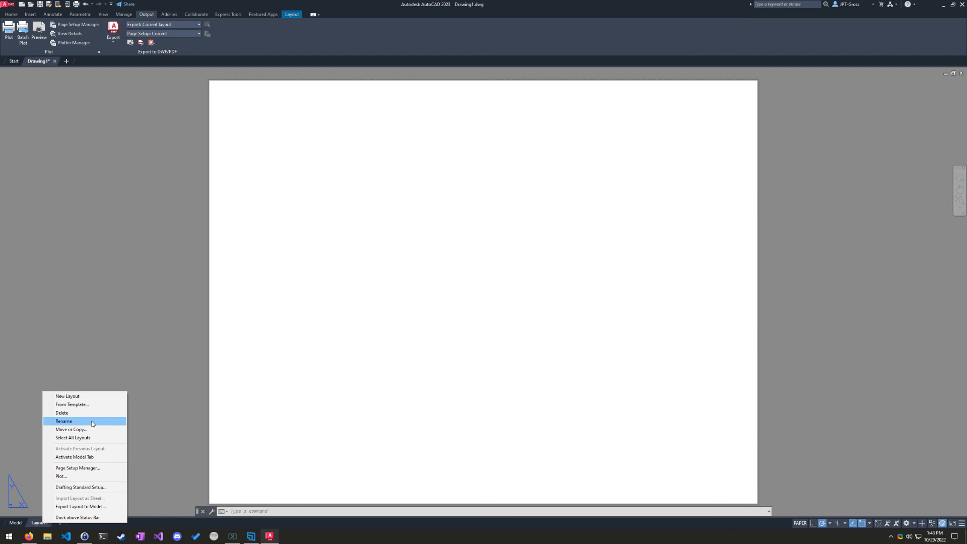
pyautogui.click(92, 421)
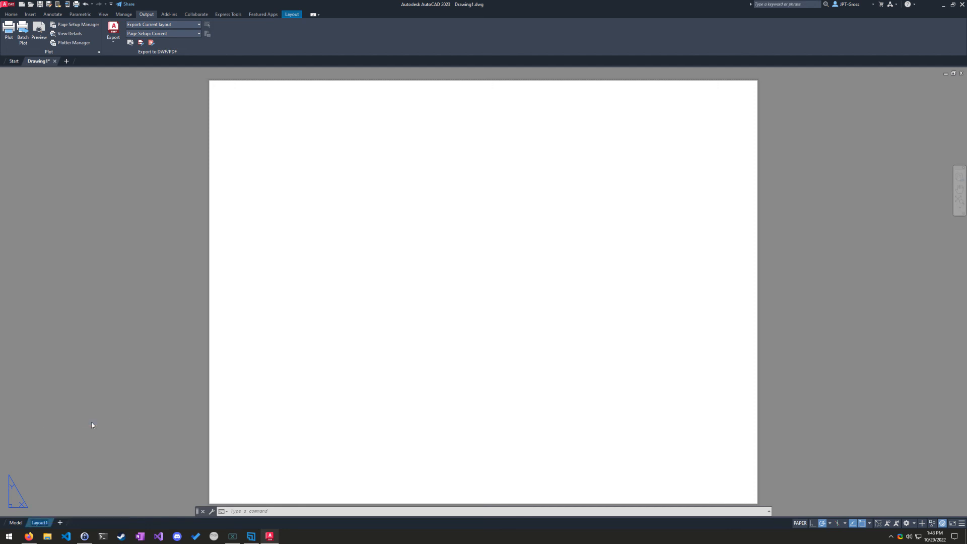
pyautogui.write('Letter')
pyautogui.click(149, 393)
pyautogui.click(98, 441)
# Step: Insert the JPT Letter Template block on the Letter layout at 0,0, accepting the default title NAME - PART# - SCALE
pyautogui.scroll(-2, 413, 277)
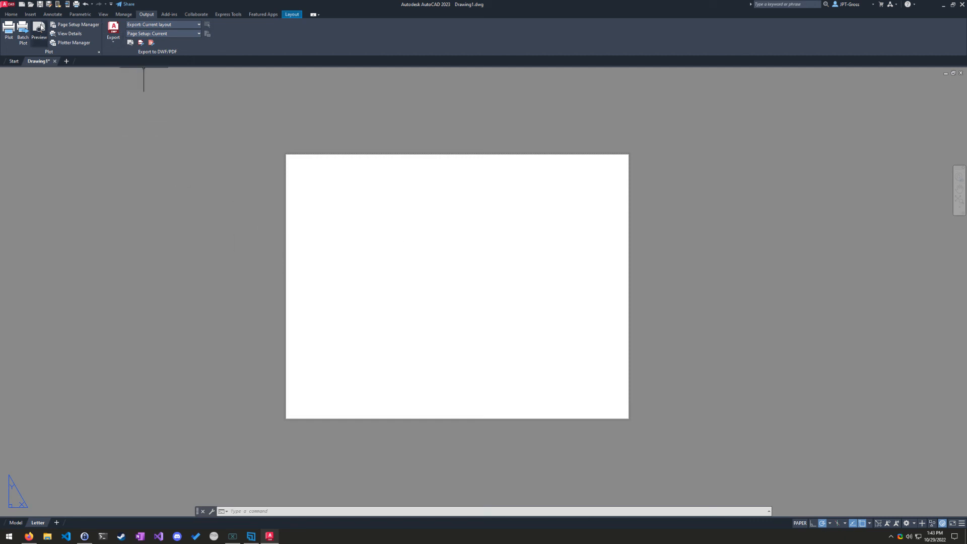
pyautogui.click(30, 15)
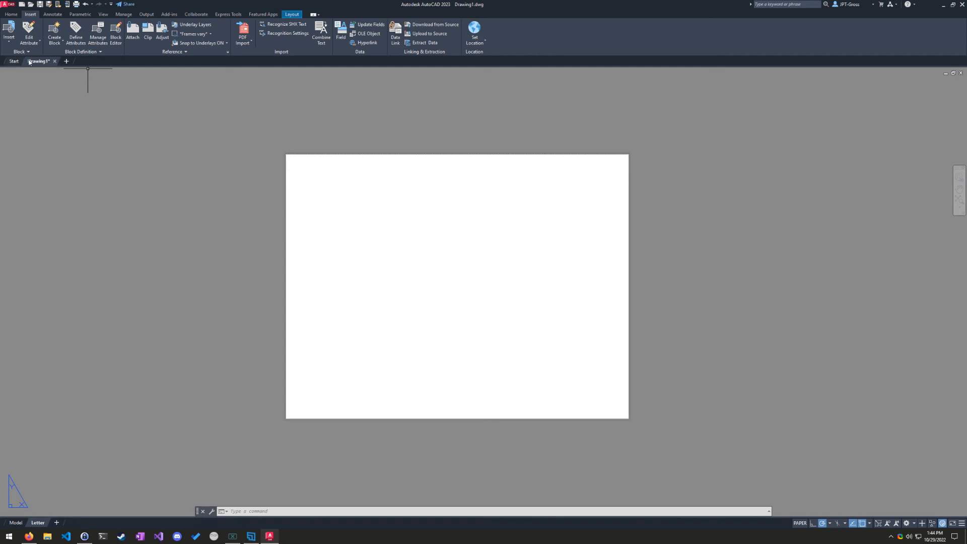
pyautogui.click(12, 44)
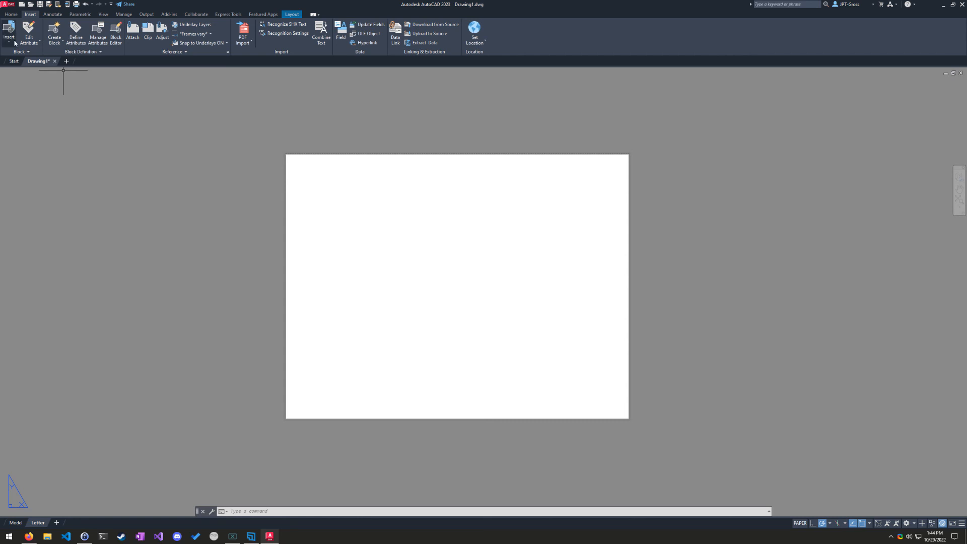
pyautogui.click(8, 43)
pyautogui.click(26, 81)
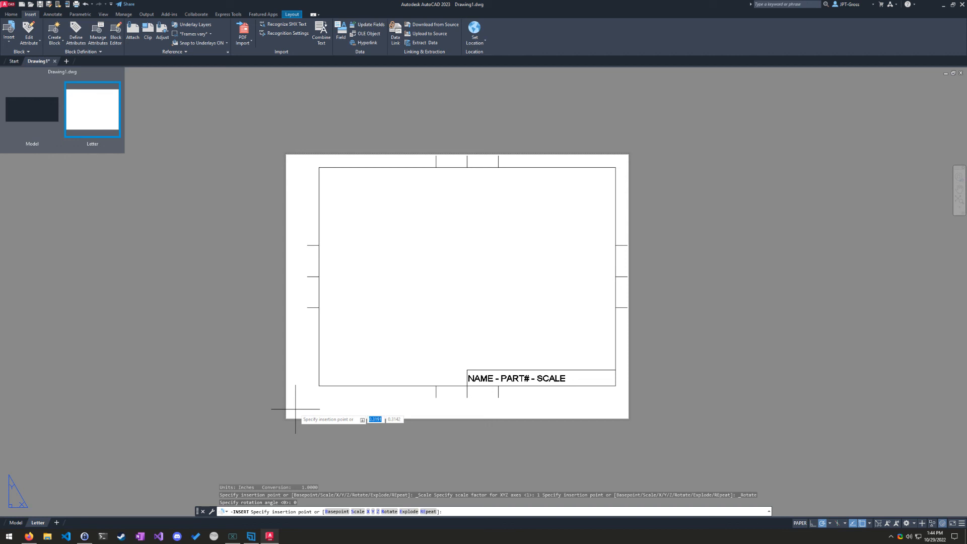
pyautogui.write('0')
pyautogui.press('Tab')
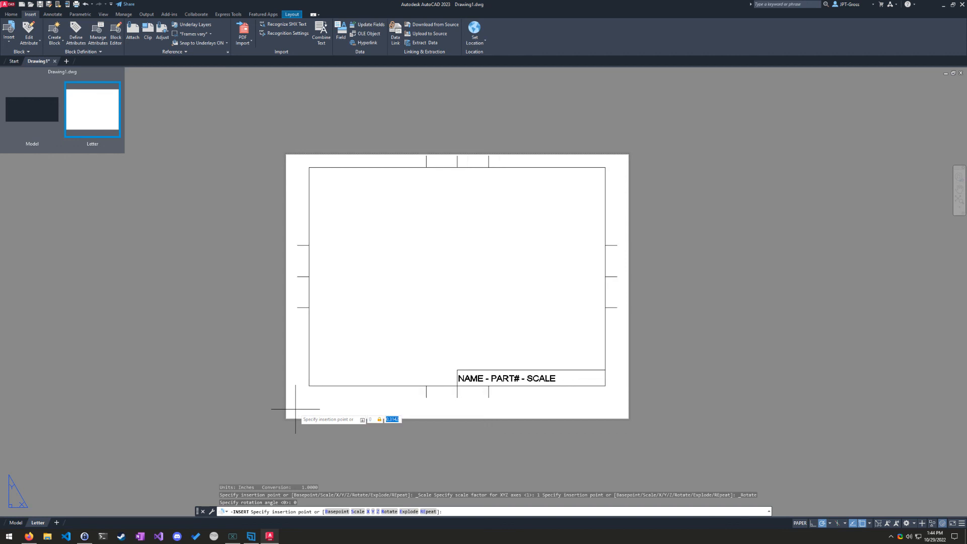
pyautogui.write('0')
pyautogui.press('Return')
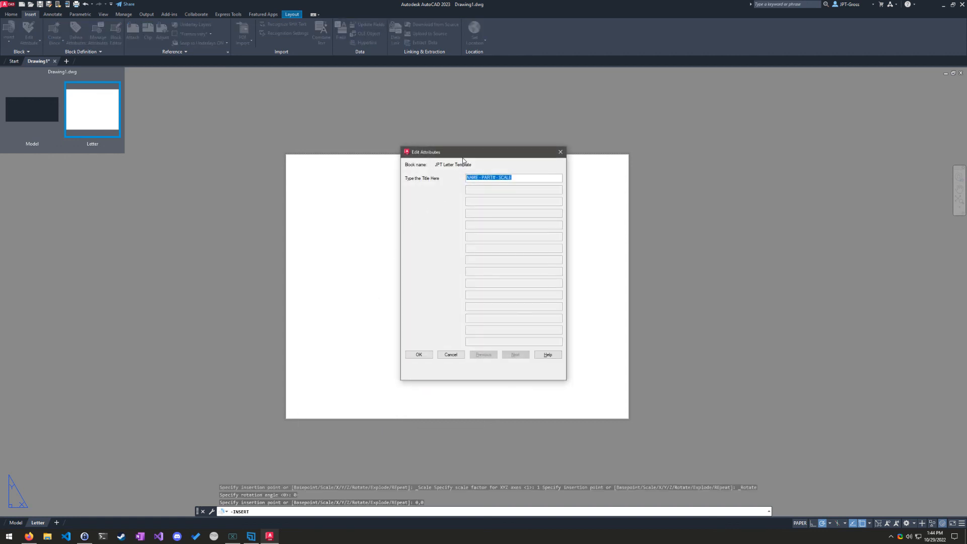
pyautogui.moveTo(470, 150); pyautogui.dragTo(457, 222)
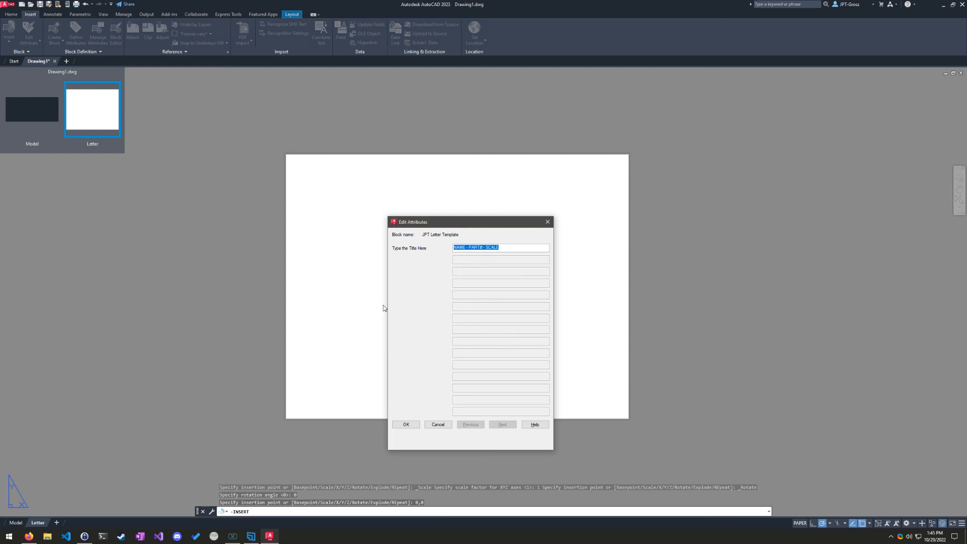
pyautogui.click(407, 426)
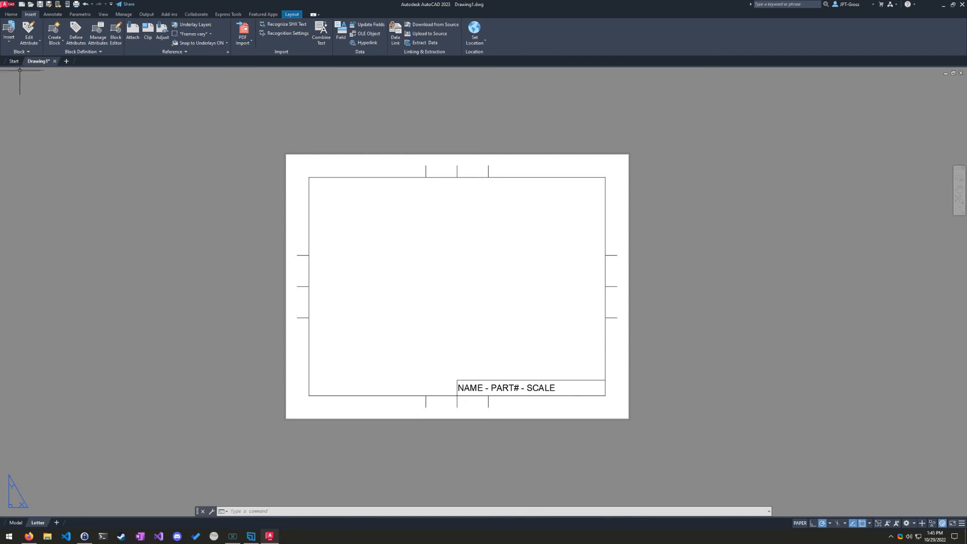
# Step: Switch from the Letter layout to model space and bring the origin and its surrounding drawing area into view
pyautogui.click(17, 523)
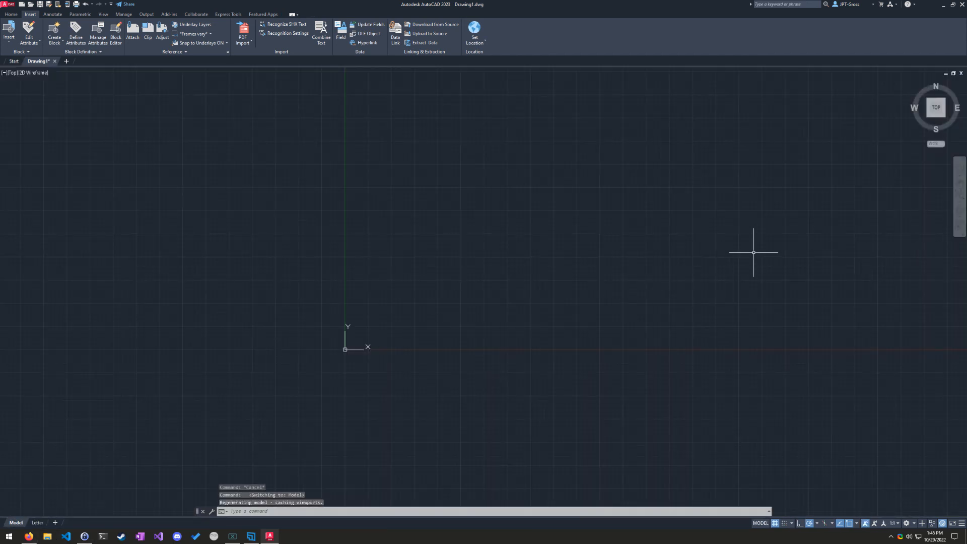
pyautogui.scroll(-3, 512, 281)
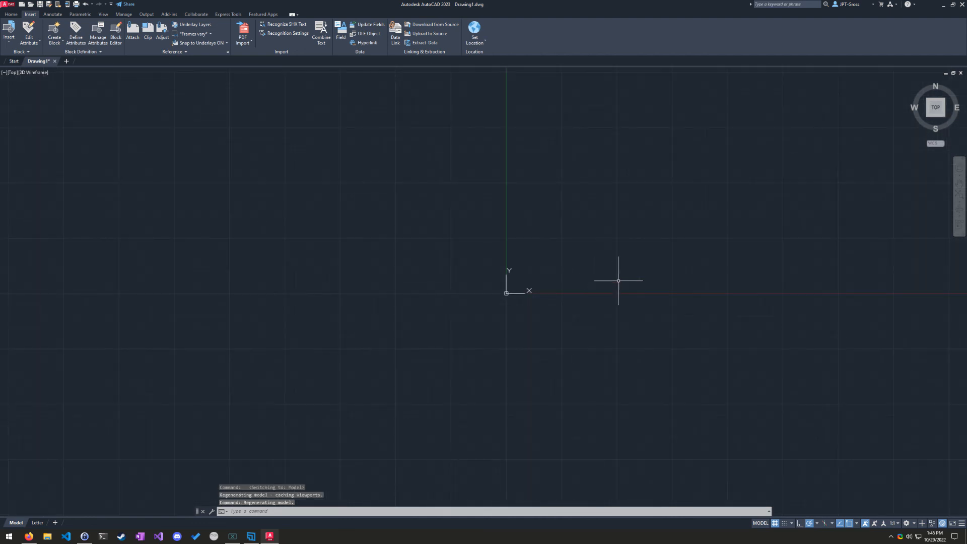
pyautogui.moveTo(620, 283); pyautogui.dragTo(488, 375, button='middle')
pyautogui.scroll(5, 572, 352)
pyautogui.scroll(-4, 573, 353)
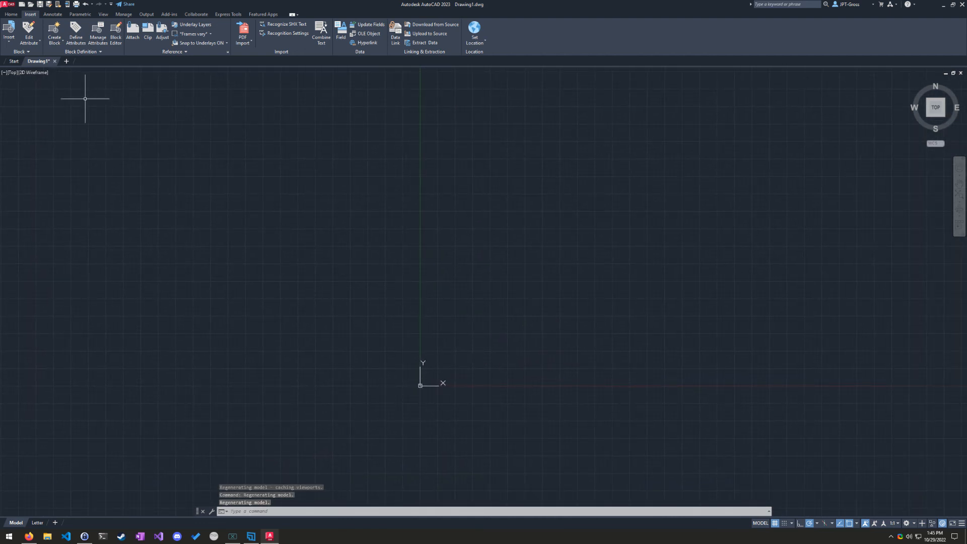
# Step: Draw a circle with a radius of 1 near the origin in model space
pyautogui.click(12, 14)
pyautogui.click(44, 30)
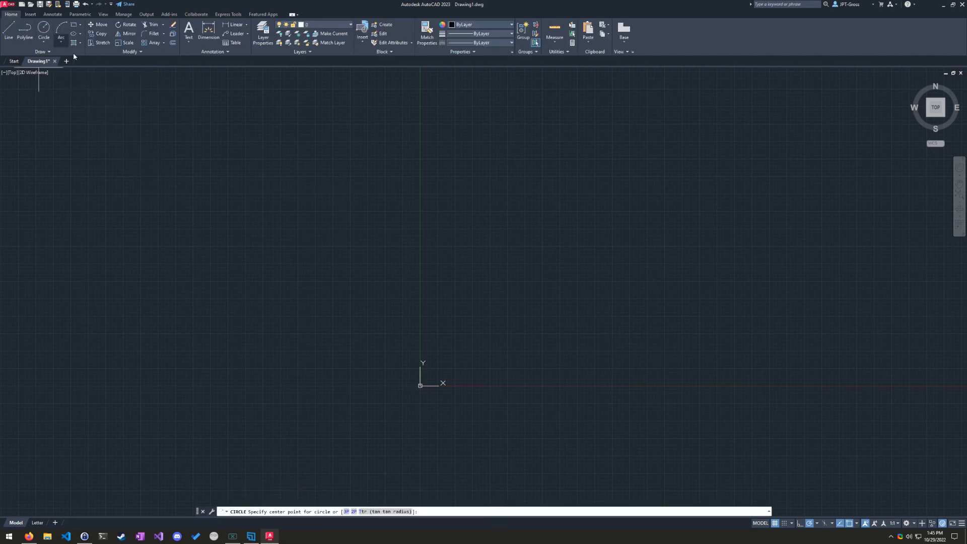
pyautogui.write('1')
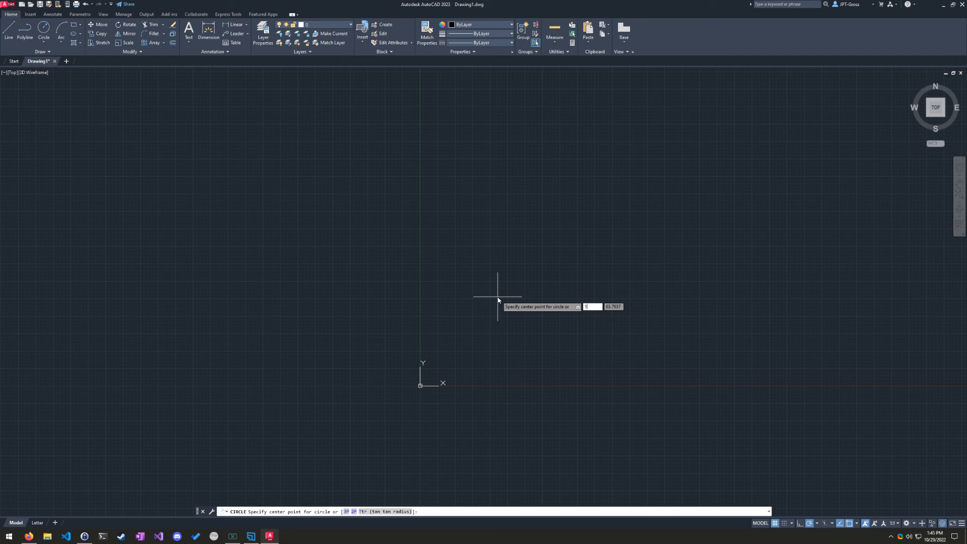
pyautogui.press('Return')
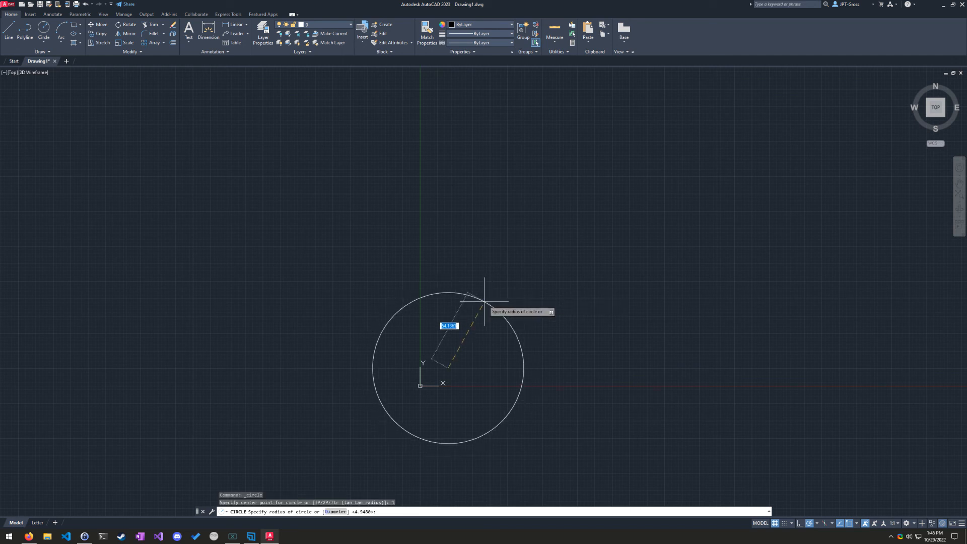
pyautogui.write('1')
pyautogui.press('Return')
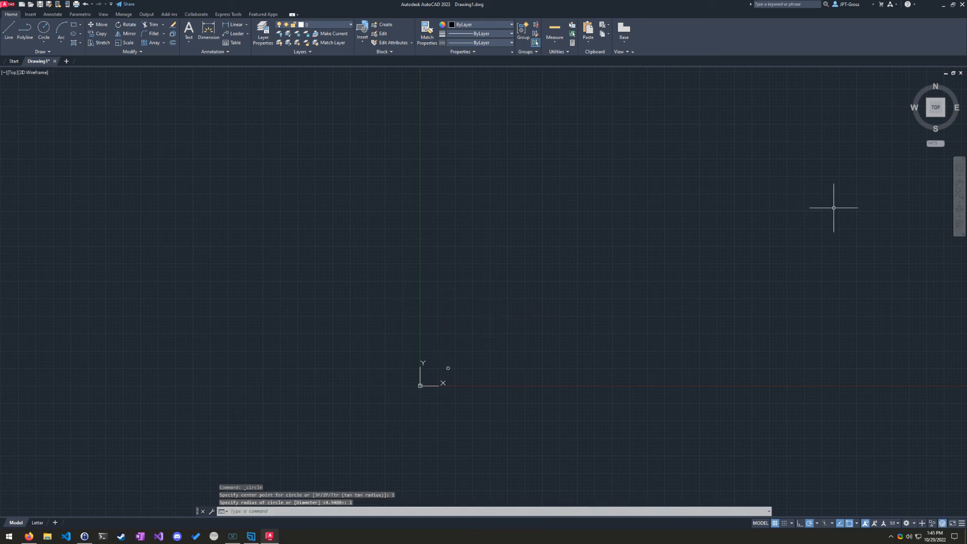
# Step: Zoom to the drawing extents and examine the circle's size and position relative to the origin
pyautogui.click(960, 198)
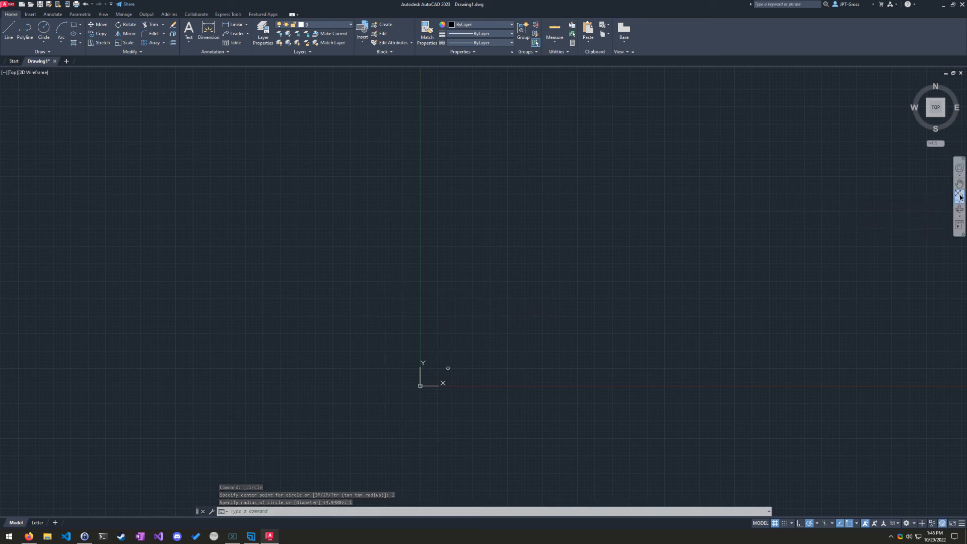
pyautogui.scroll(-10, 540, 459)
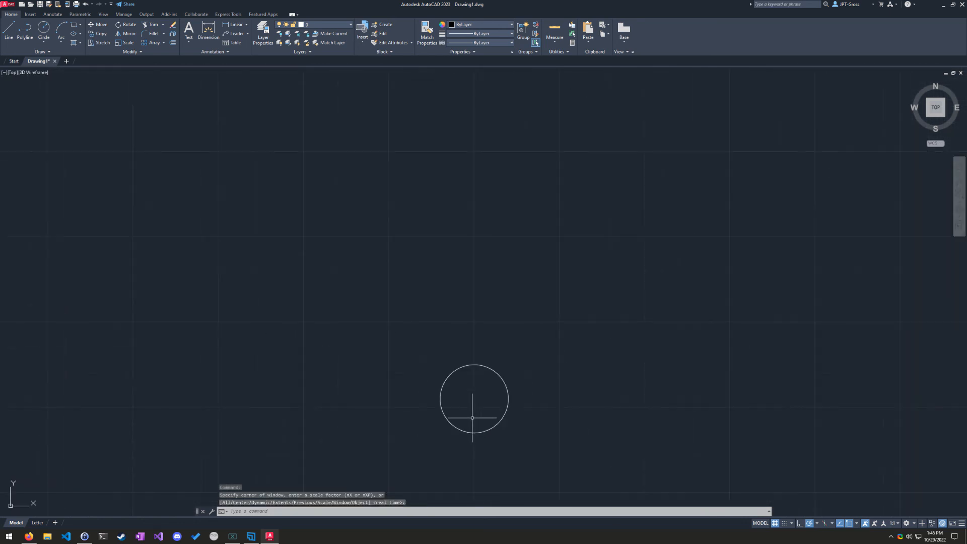
pyautogui.scroll(-5, 468, 360)
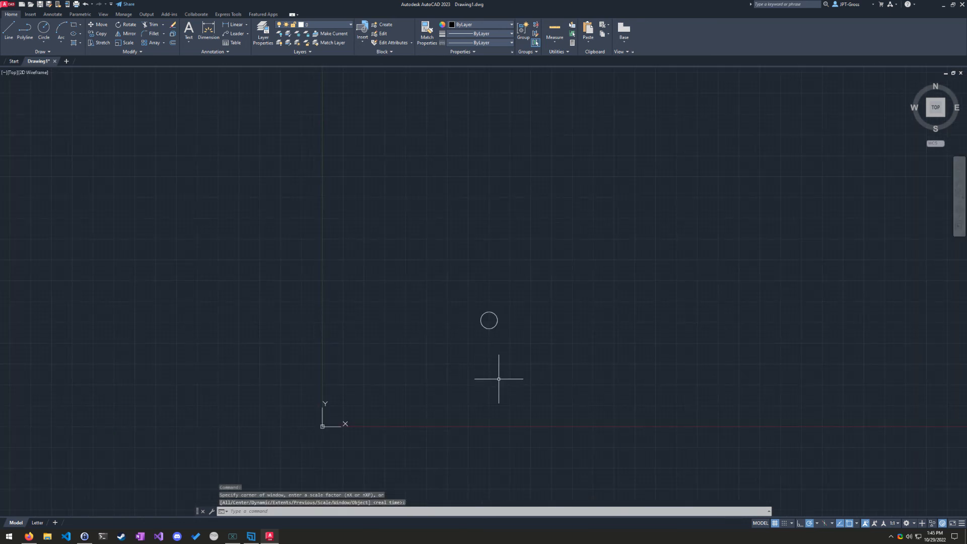
pyautogui.moveTo(501, 380); pyautogui.dragTo(488, 358, button='middle')
pyautogui.scroll(3, 476, 368)
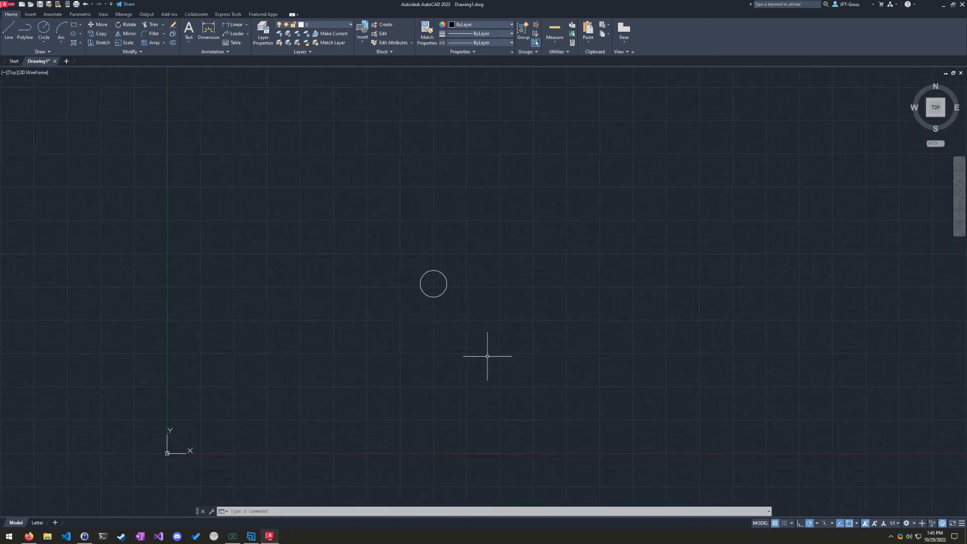
pyautogui.scroll(2, 486, 346)
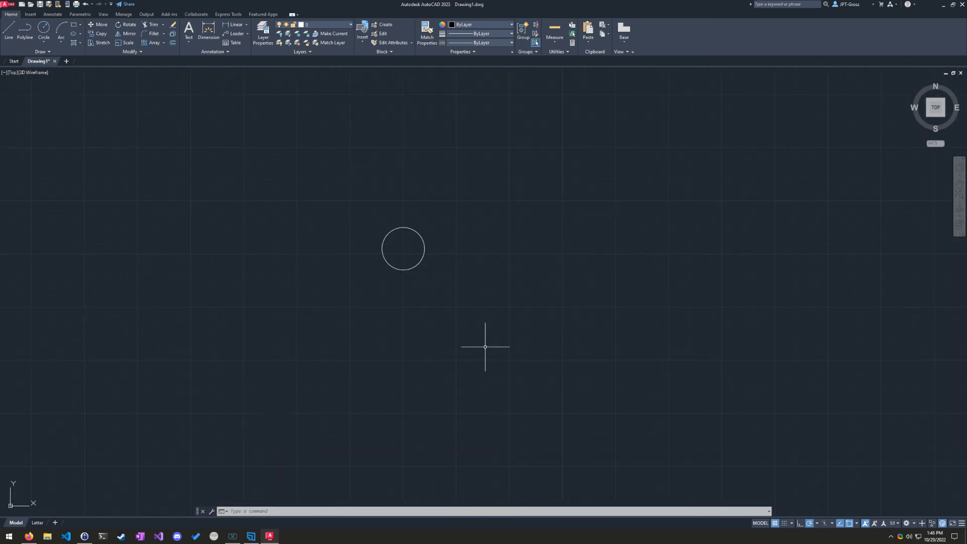
pyautogui.scroll(-2, 490, 357)
pyautogui.moveTo(490, 356); pyautogui.dragTo(501, 347, button='middle')
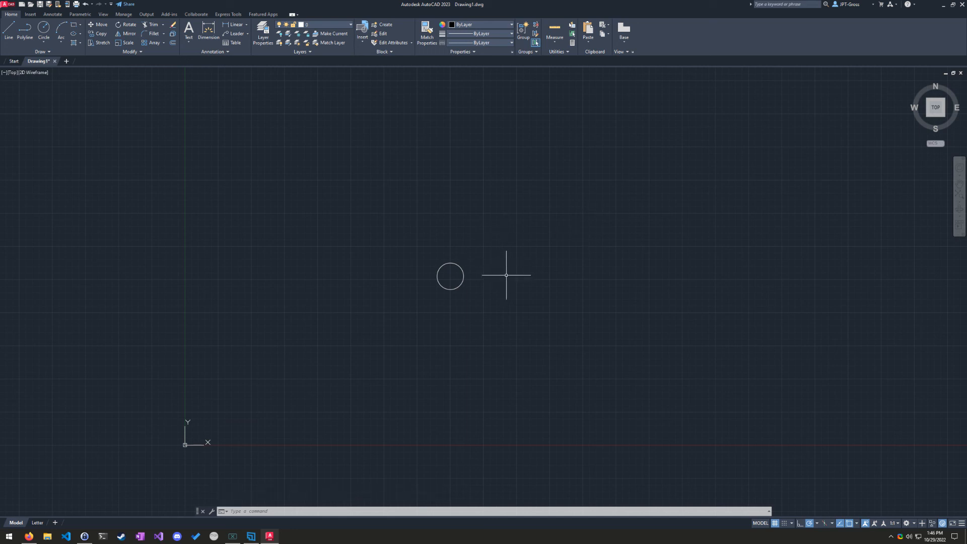
# Step: Delete the reference circle from model space
pyautogui.click(550, 239)
pyautogui.click(368, 334)
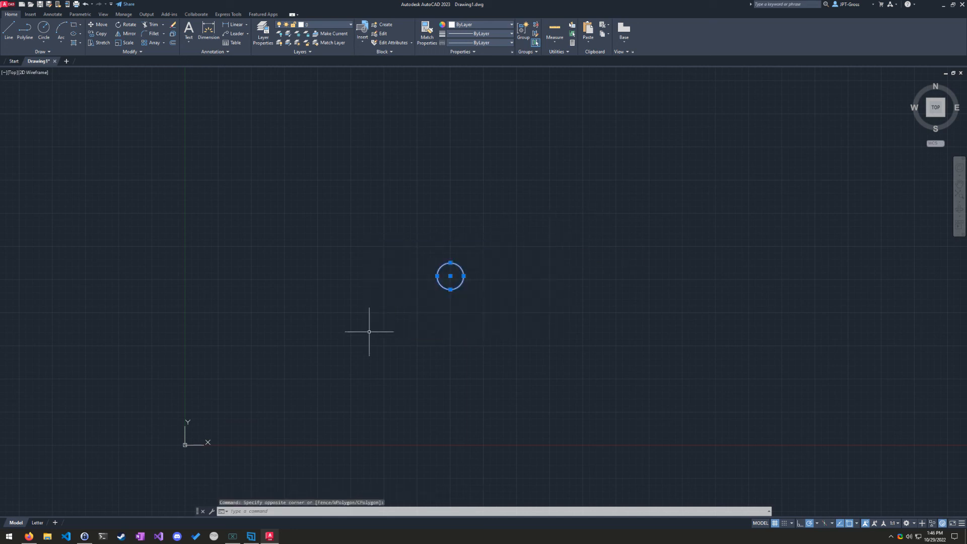
pyautogui.press('Delete')
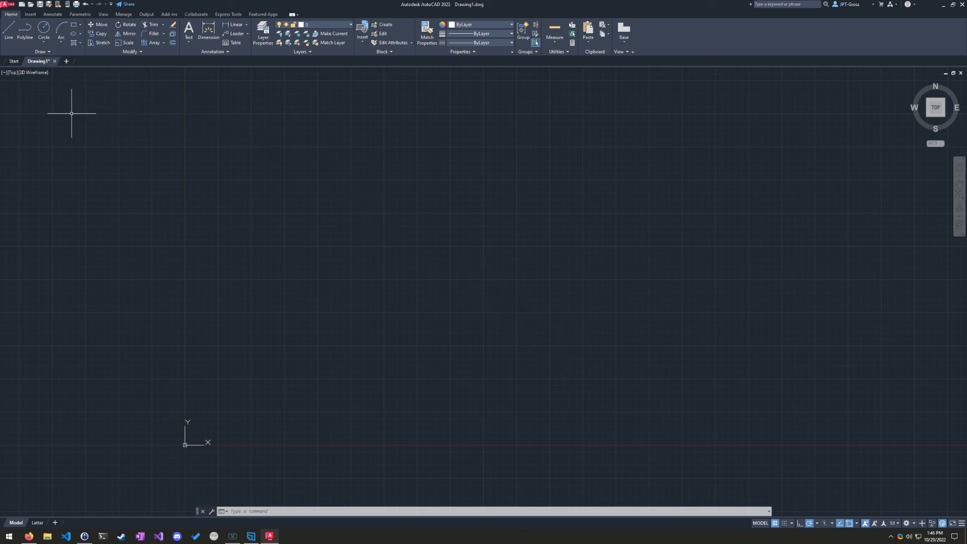
# Step: Save the drawing as an AutoCAD Drawing Template (*.dwt) in the Template folder, with a file name beginning "JPT Letter Tem"
pyautogui.click(4, 6)
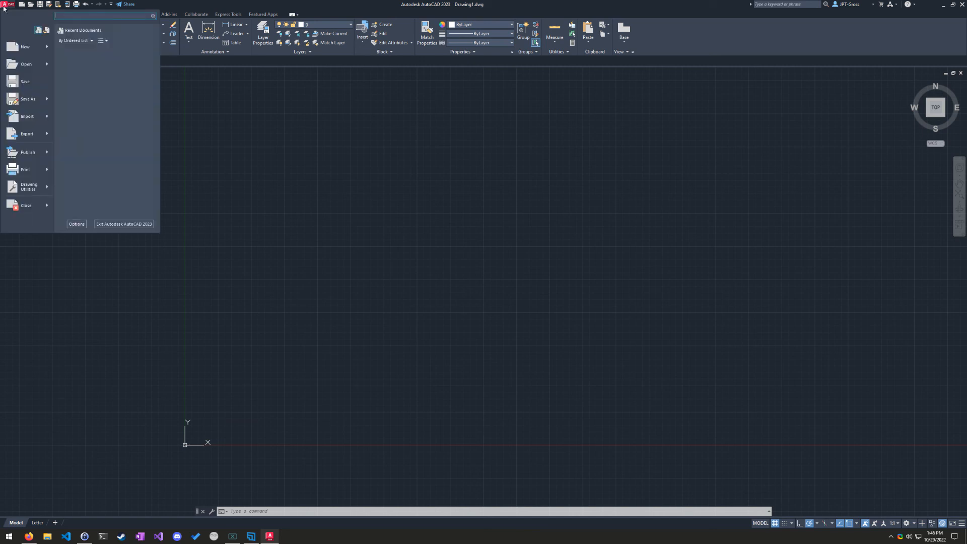
pyautogui.click(36, 99)
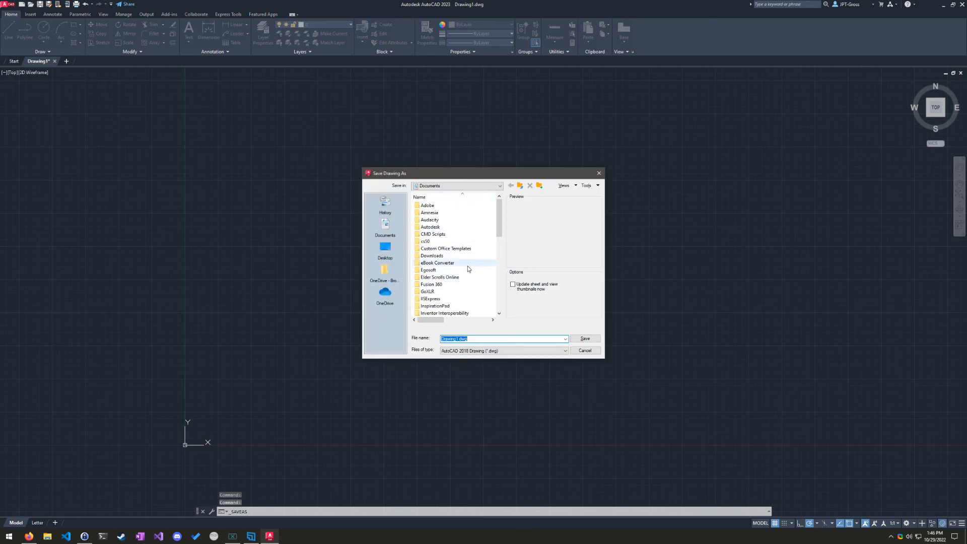
pyautogui.click(496, 351)
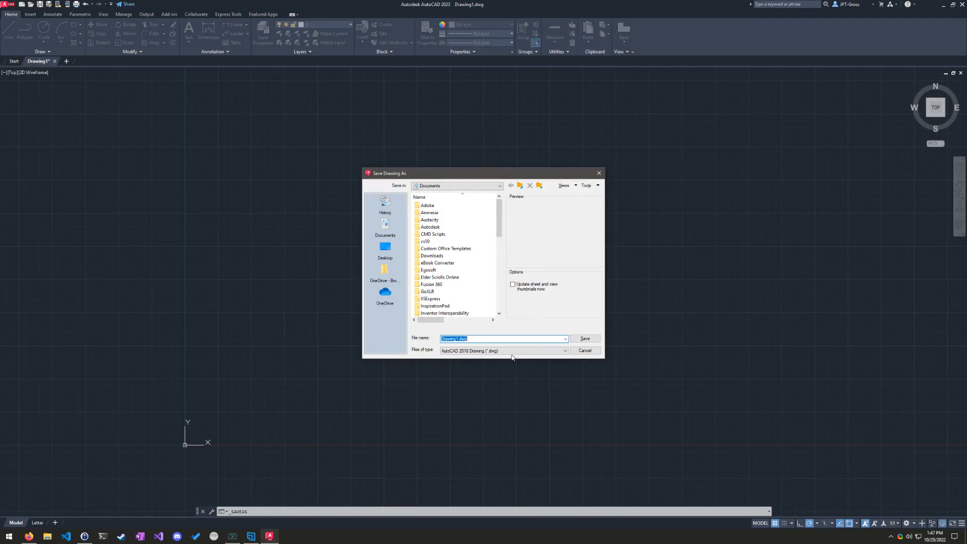
pyautogui.click(528, 199)
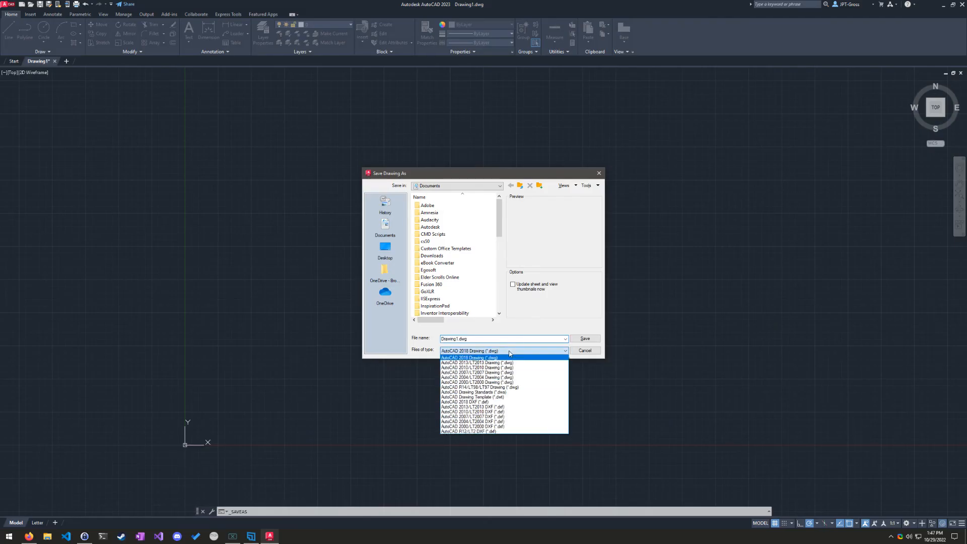
pyautogui.click(527, 397)
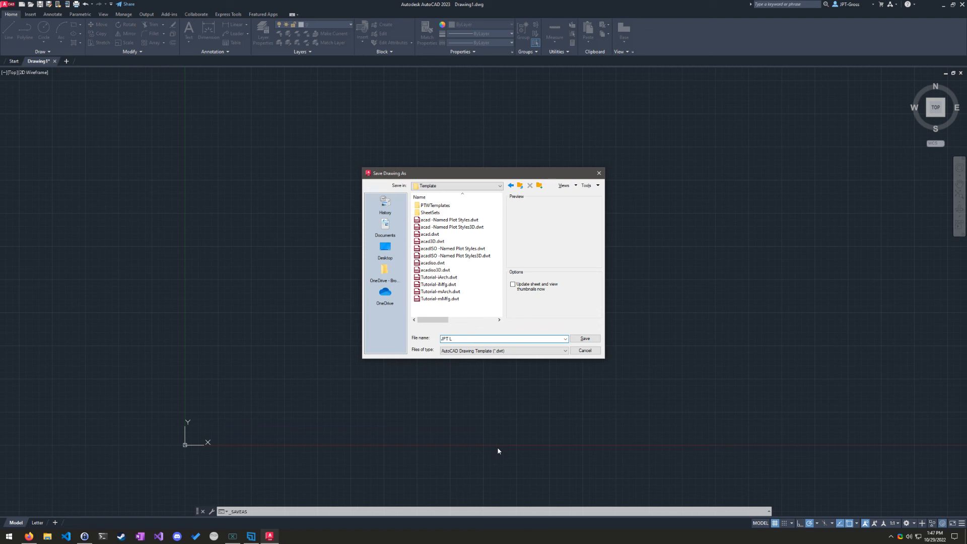
pyautogui.write('em')
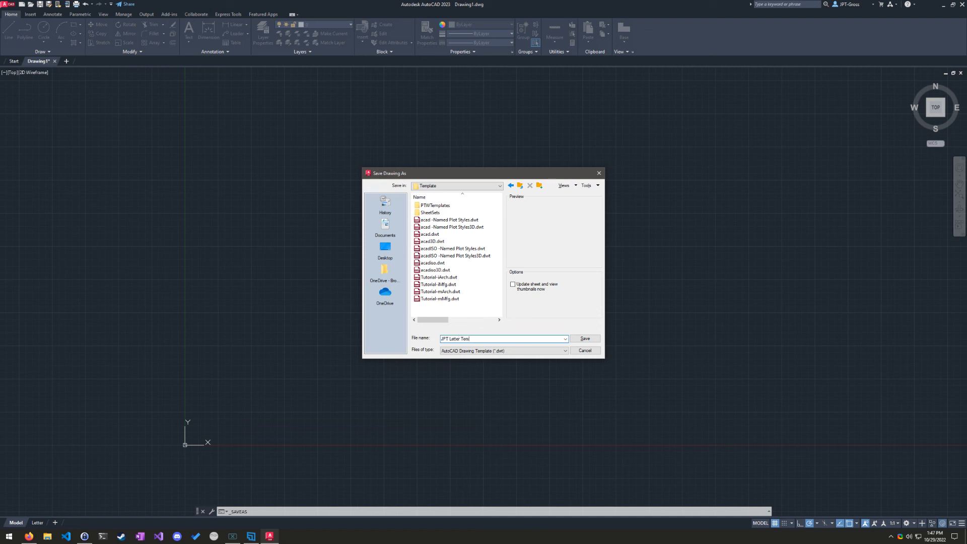